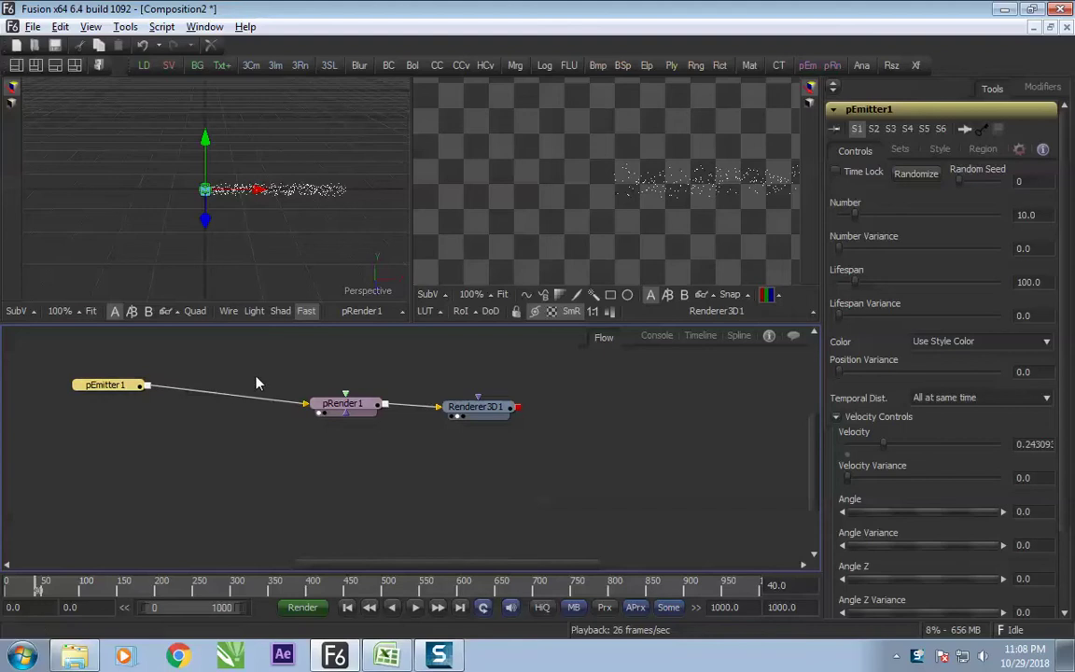
Open the Bins library and show the Particles tools
key("ctrl+space")
left_click(571, 491)
left_click(32, 26)
left_click(71, 166)
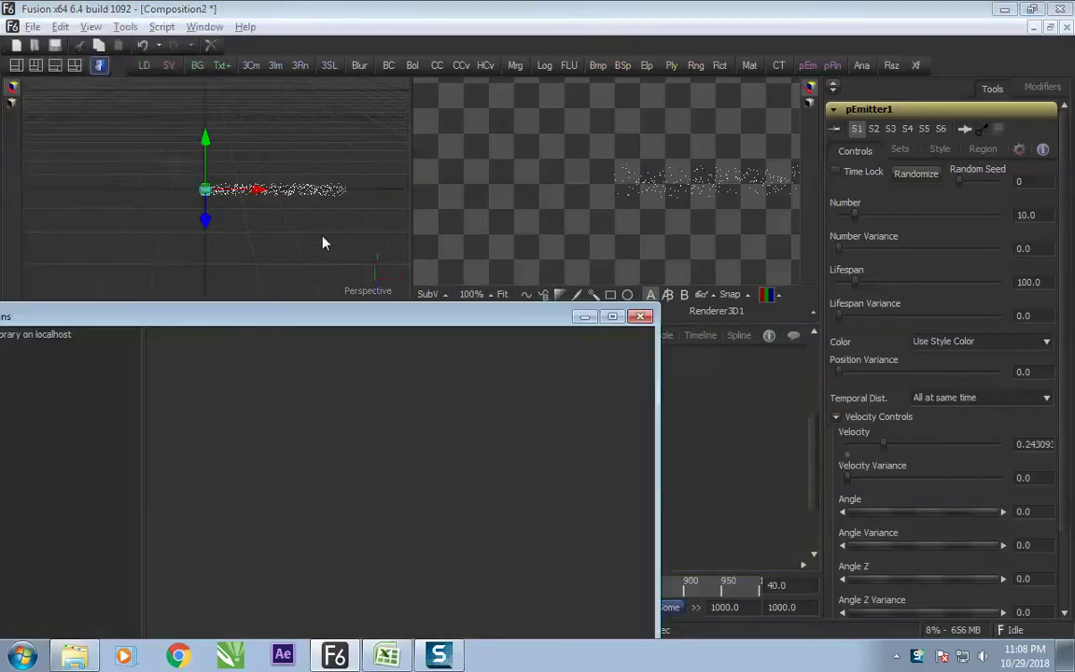
left_click_drag(189, 314, 859, 128)
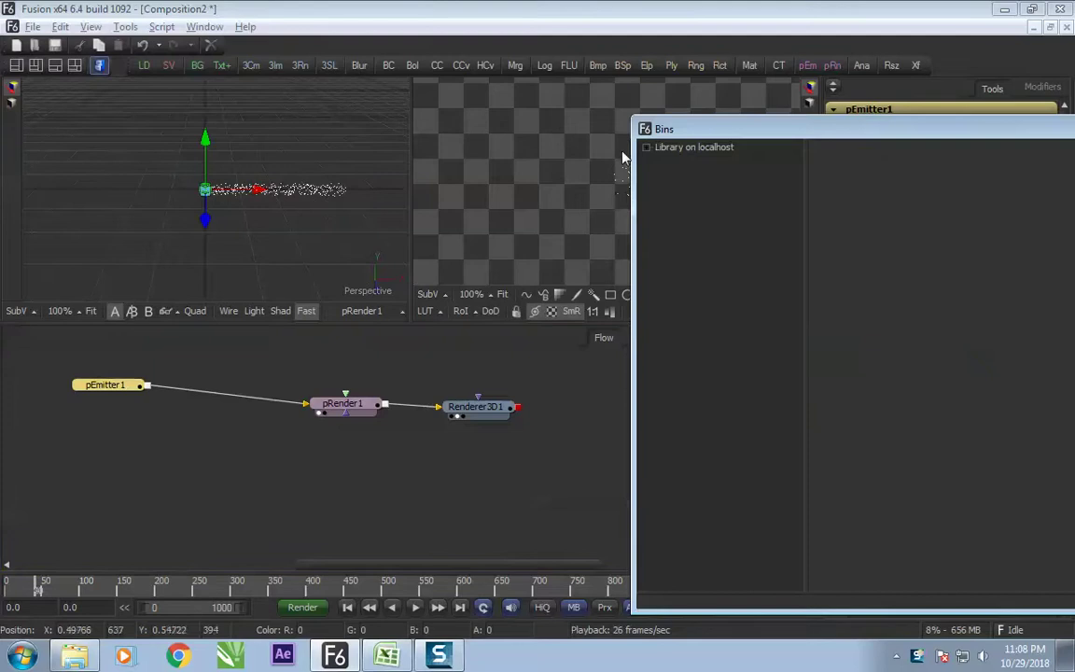
left_click(695, 146)
left_click(663, 215)
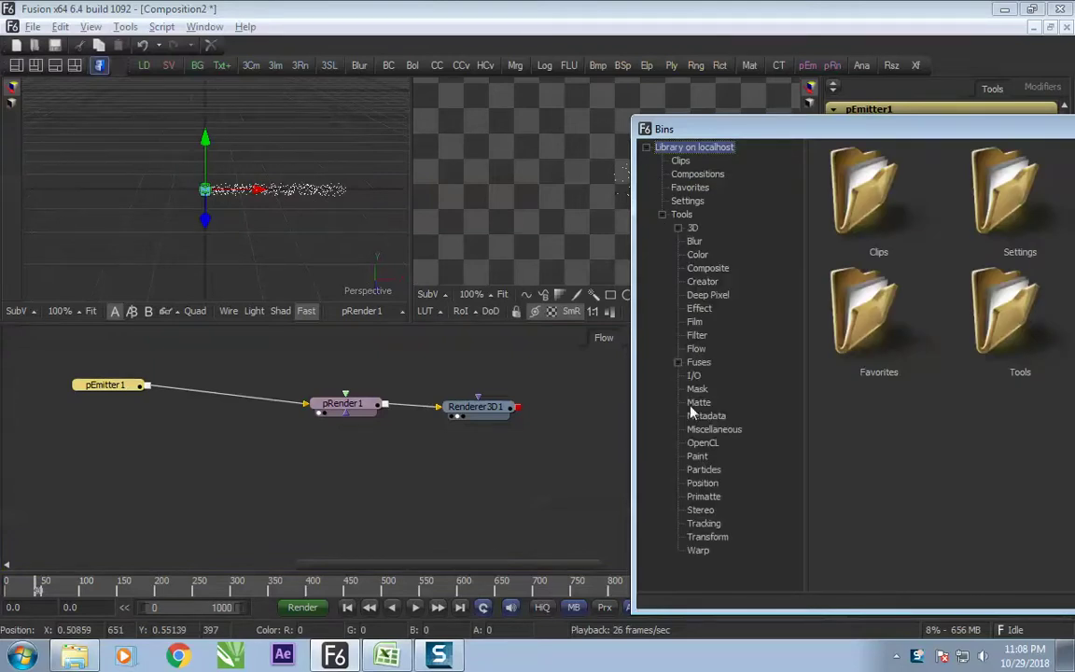
left_click(715, 471)
left_click_drag(877, 138, 656, 62)
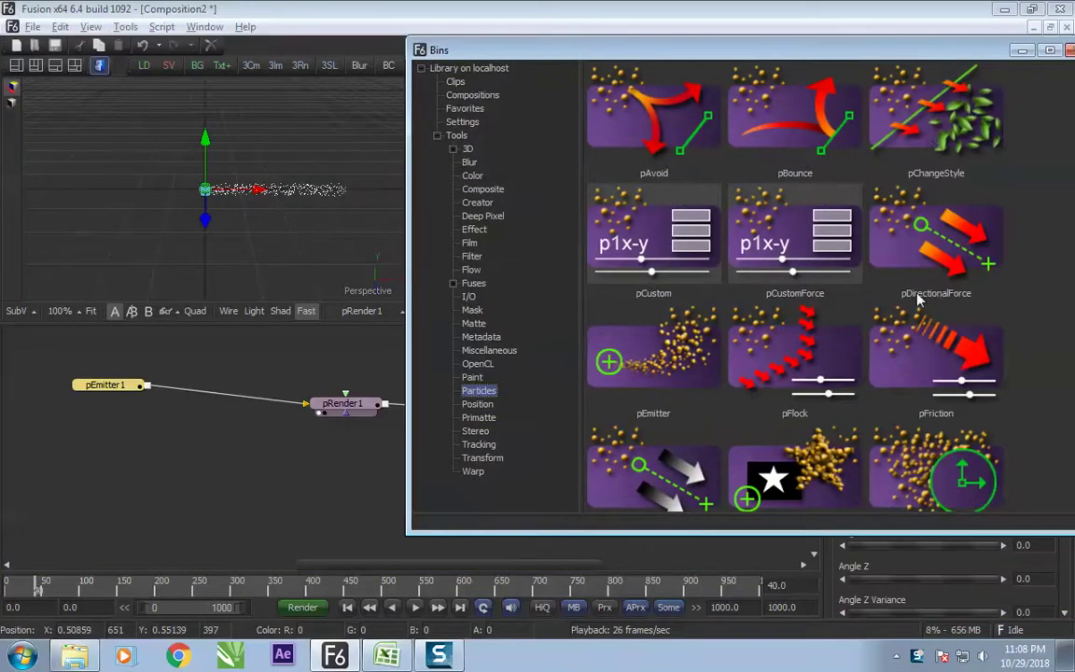
Insert a pBounce node between pEmitter1 and pRender1, and close the tool library
left_click_drag(1005, 48, 949, 34)
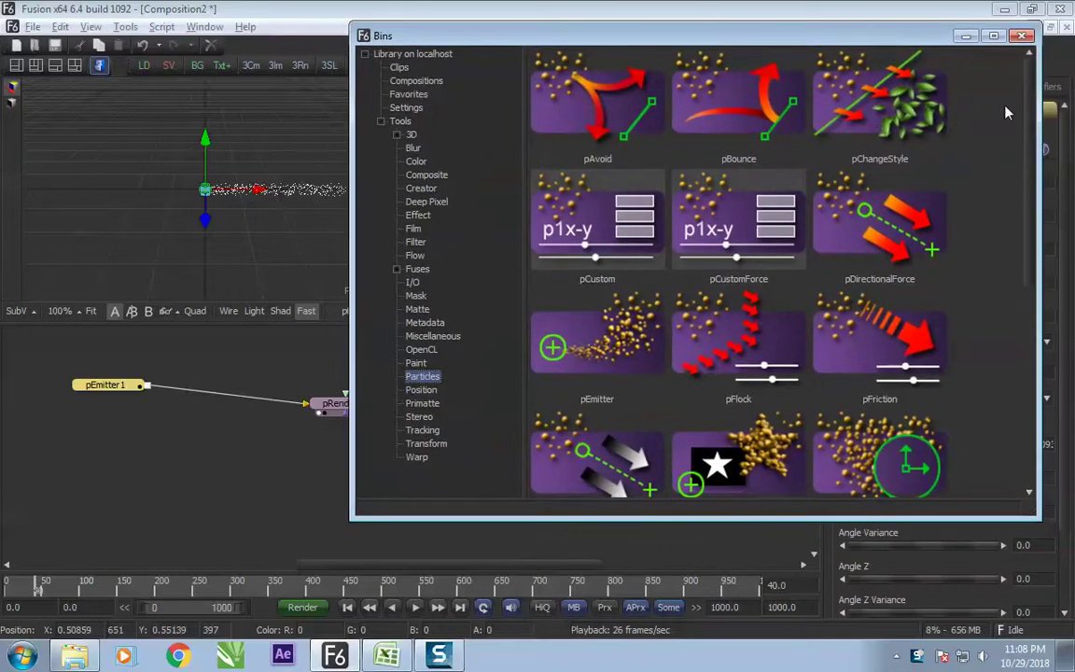
left_click_drag(1028, 113, 1013, 74)
left_click_drag(663, 37, 808, 110)
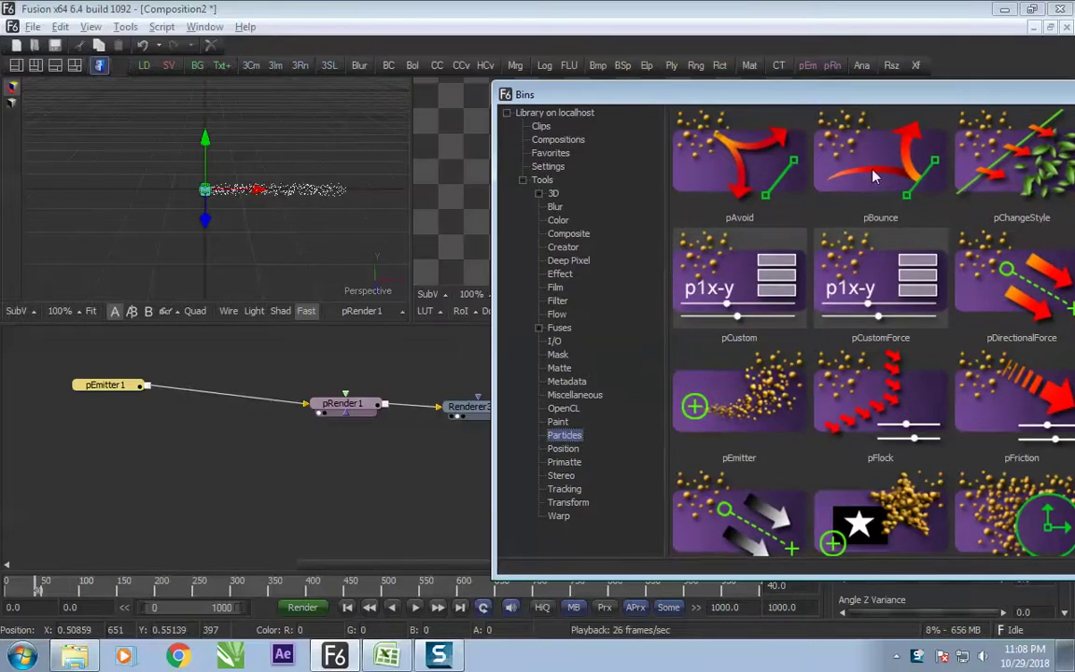
left_click_drag(880, 159, 260, 411)
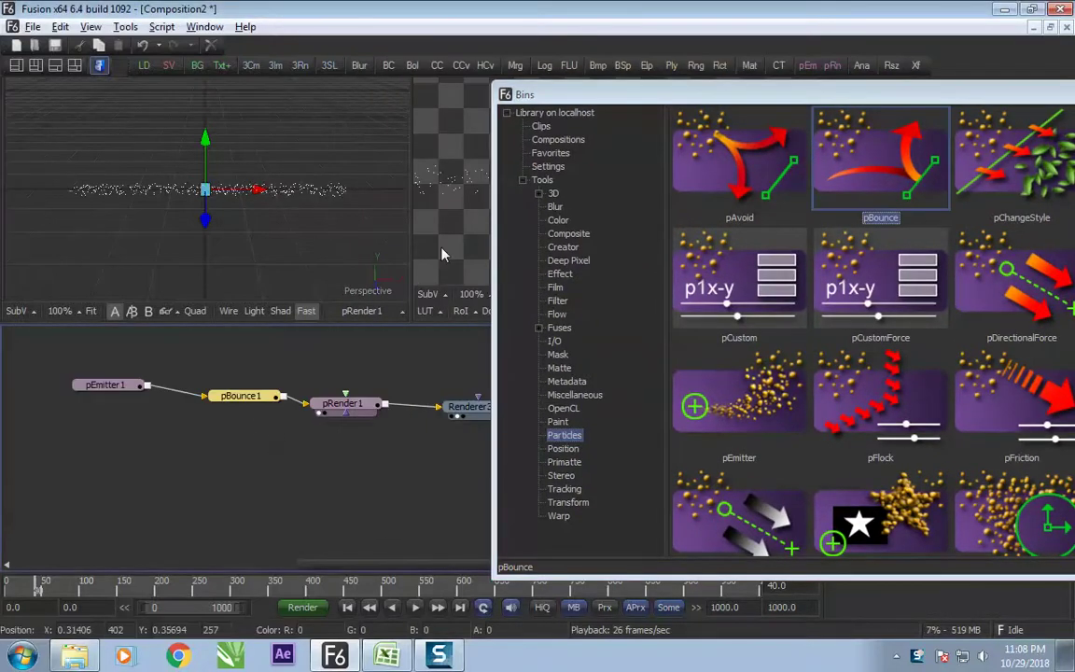
left_click_drag(838, 84, 488, 240)
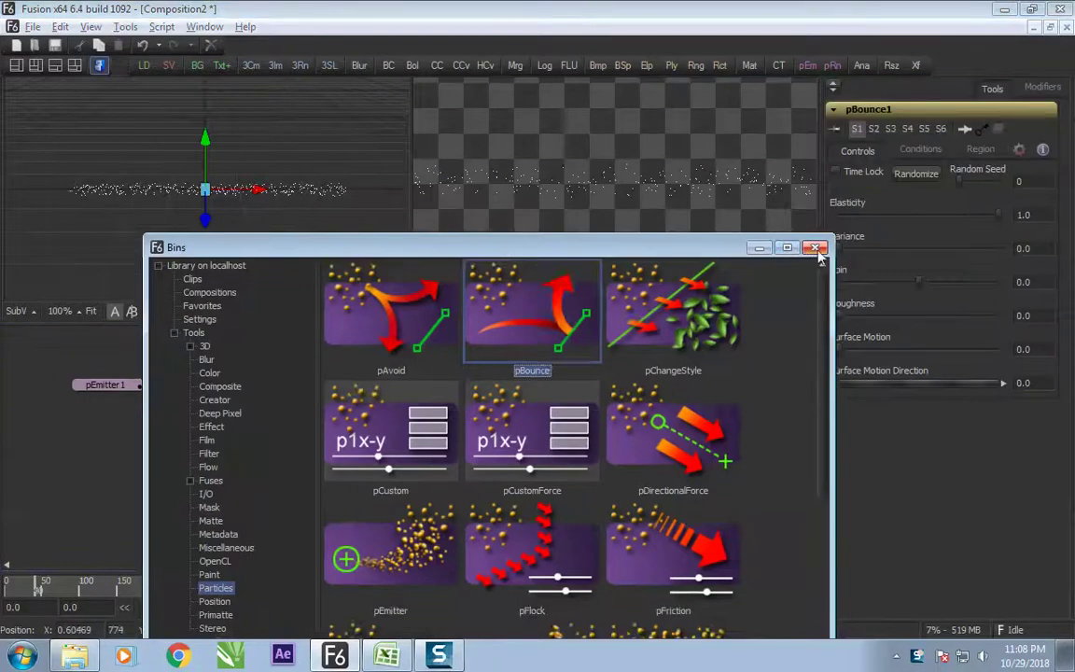
left_click(816, 249)
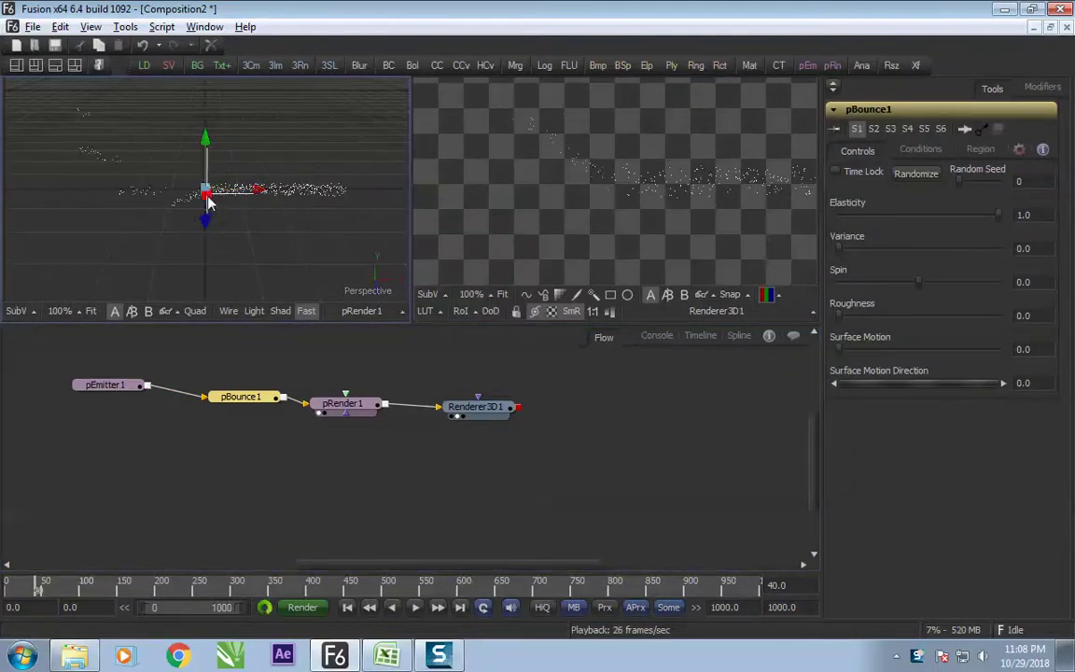
Change the bounce region of pBounce1 to Rectangle
left_click(140, 387)
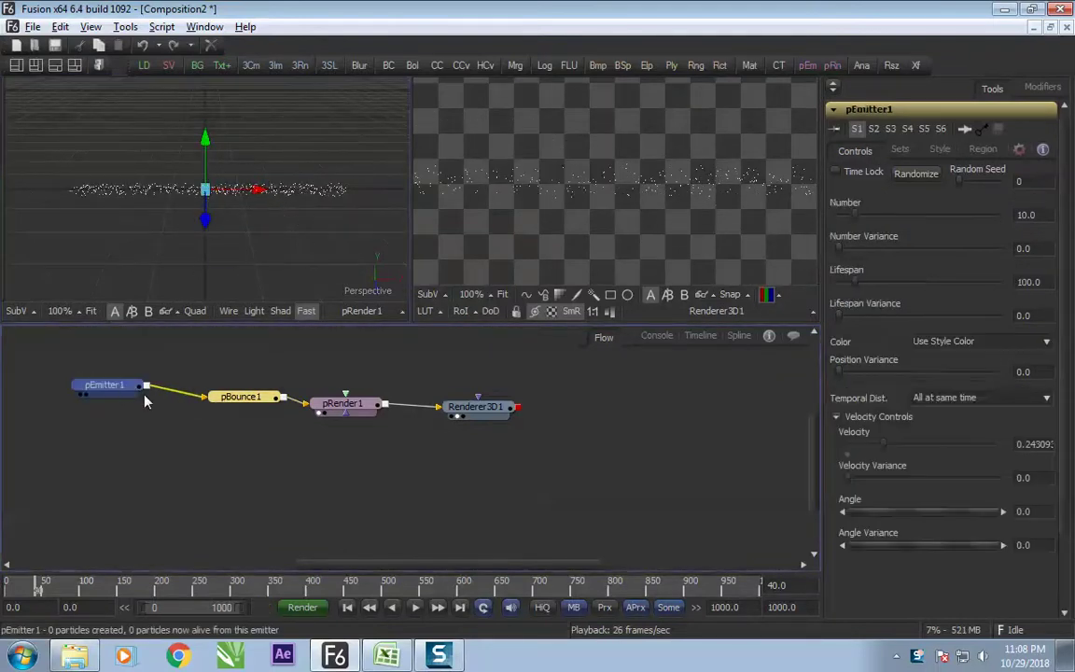
left_click(224, 403)
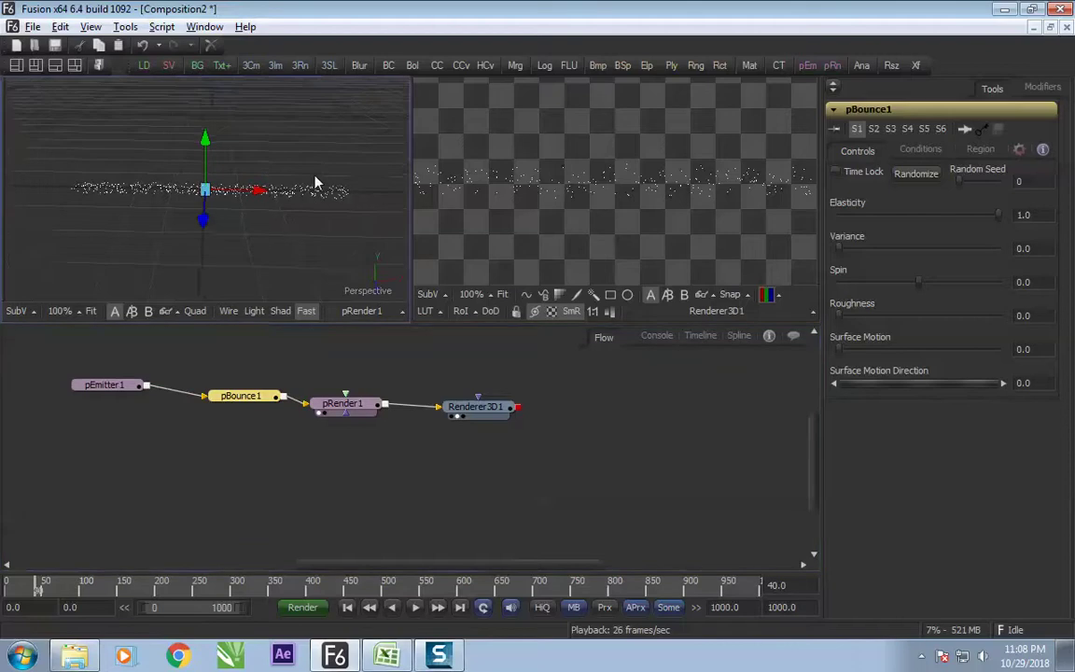
left_click_drag(283, 156, 111, 239)
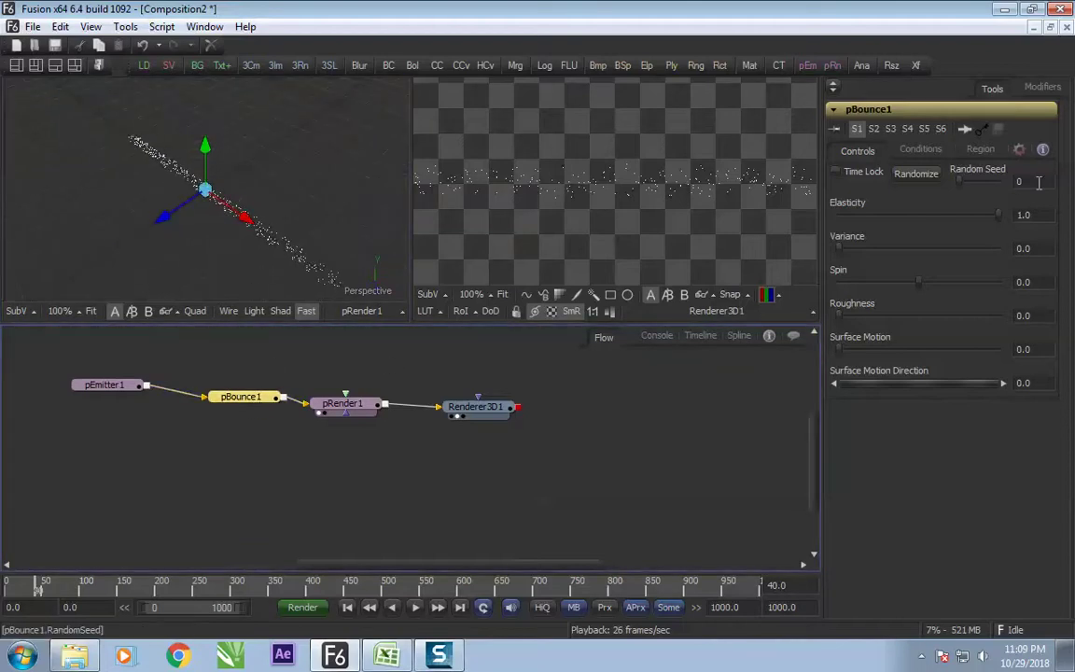
left_click(989, 152)
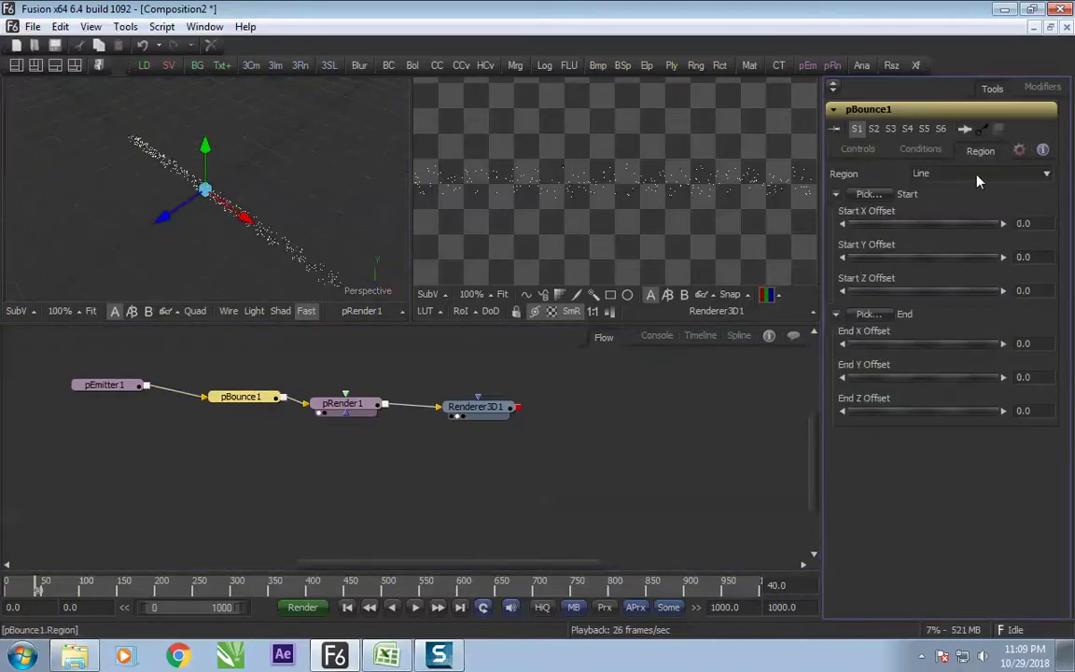
left_click(977, 178)
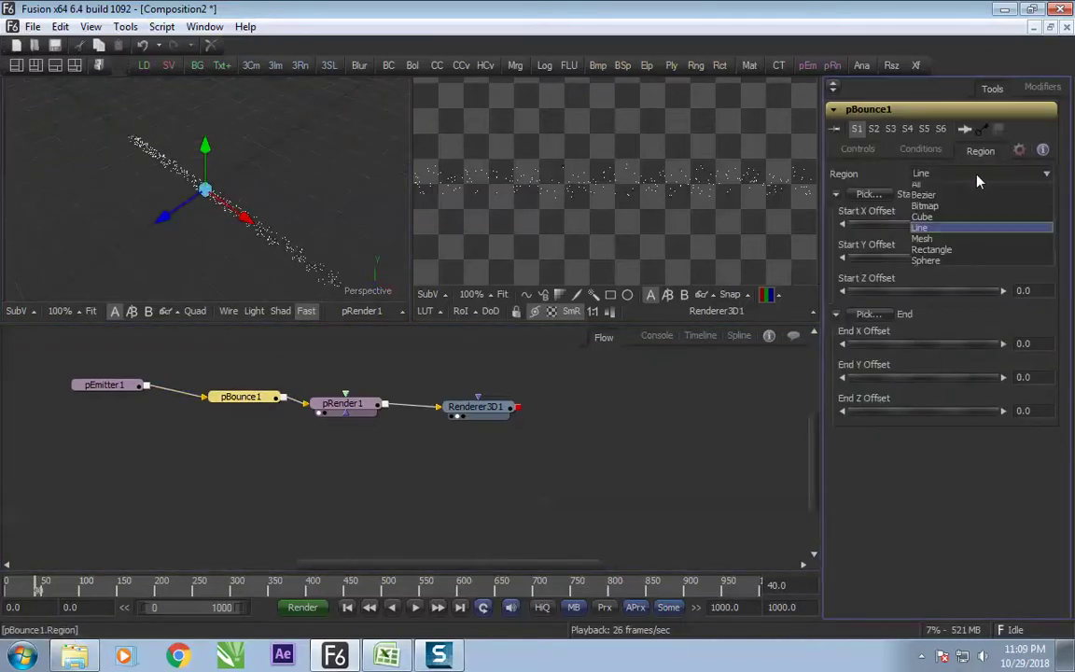
left_click(948, 256)
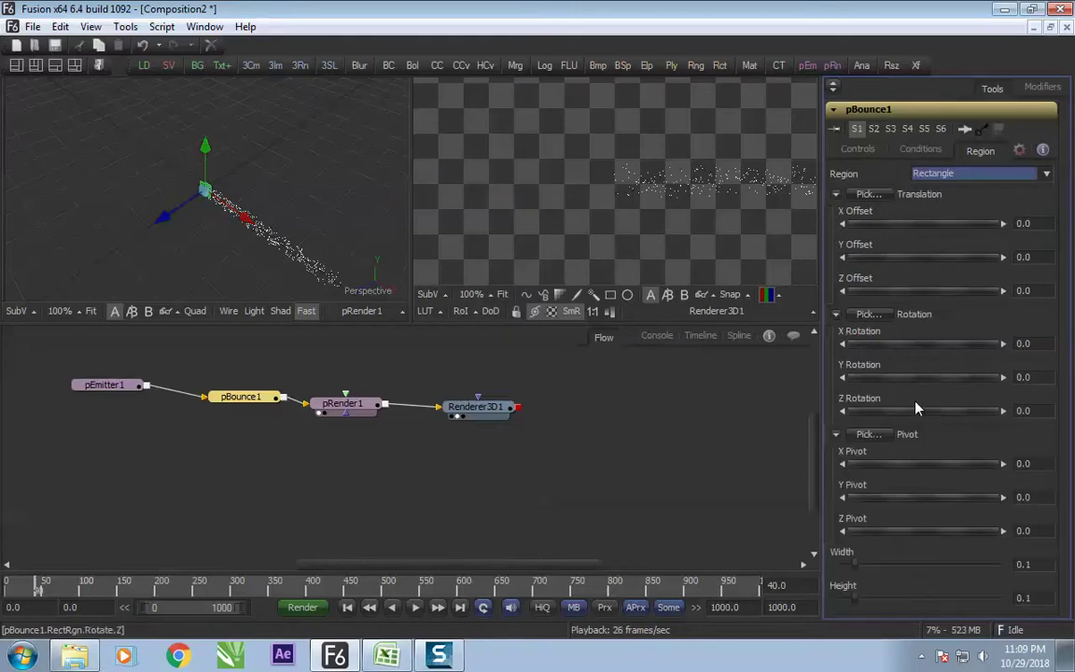
Size the bounce rectangle to about 0.21 wide and 0.2 high, and set its Y rotation to about 52.3
left_click_drag(862, 573, 870, 602)
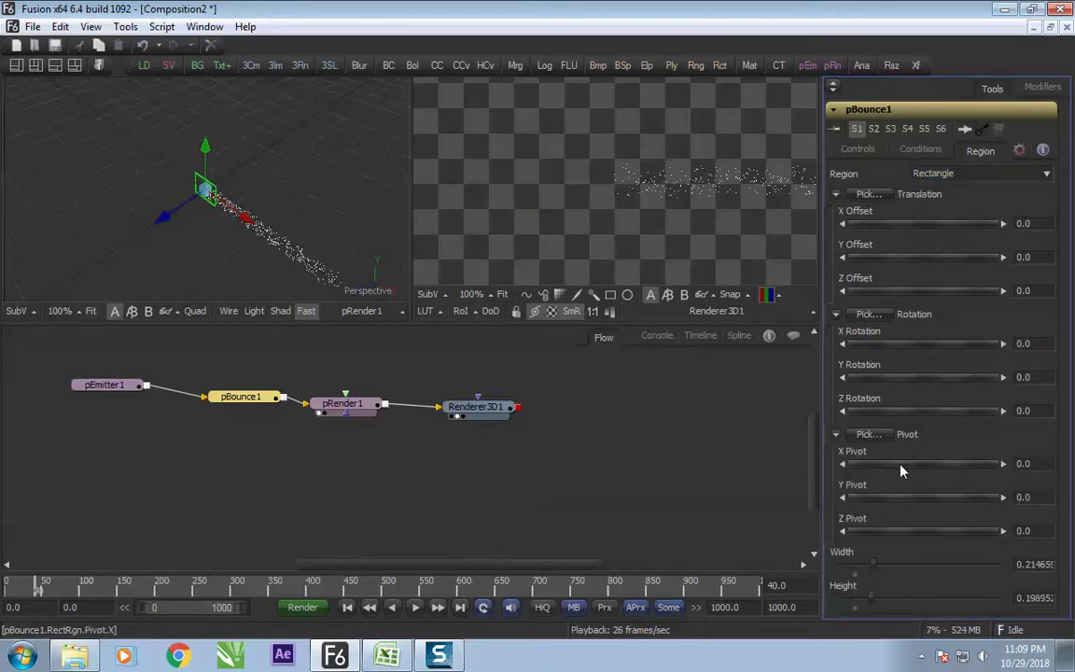
left_click_drag(902, 384, 938, 385)
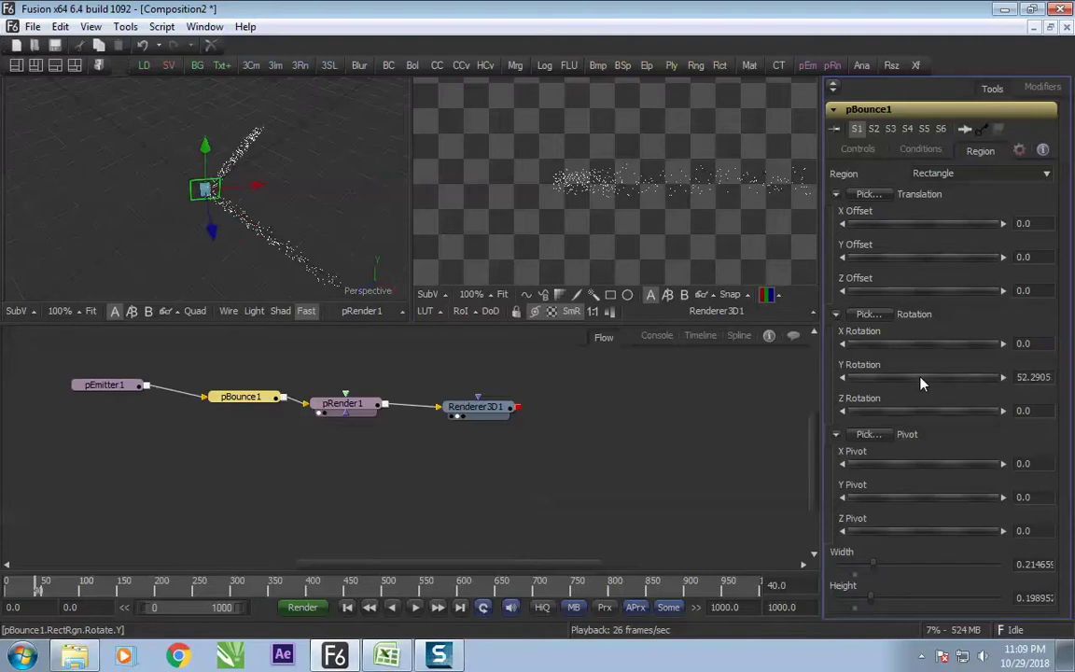
left_click(406, 477)
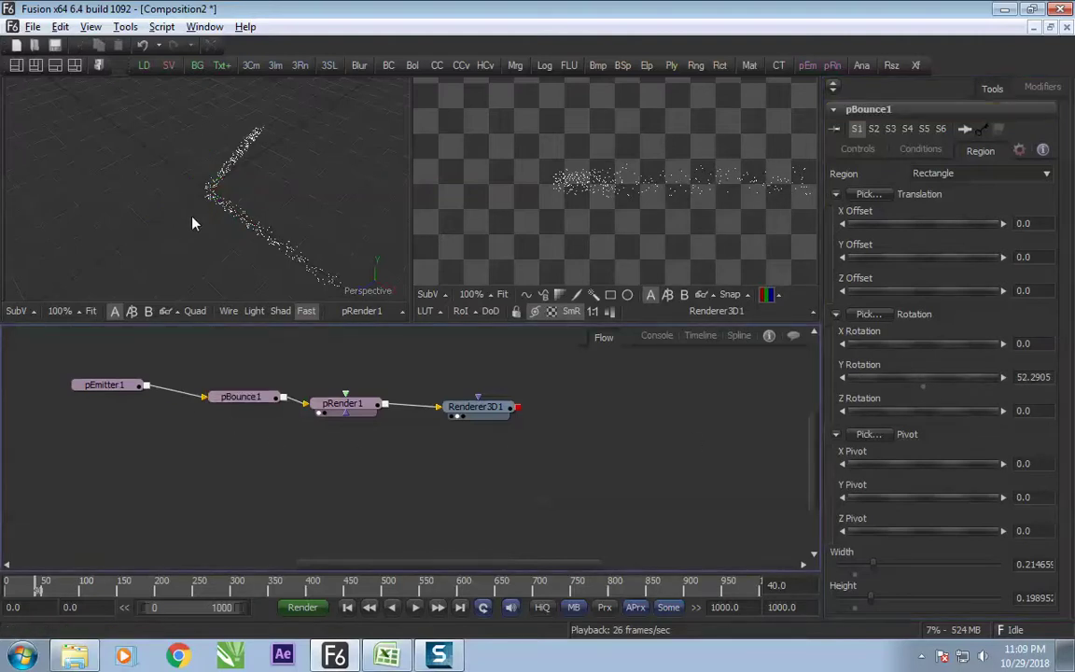
left_click_drag(193, 223, 333, 230)
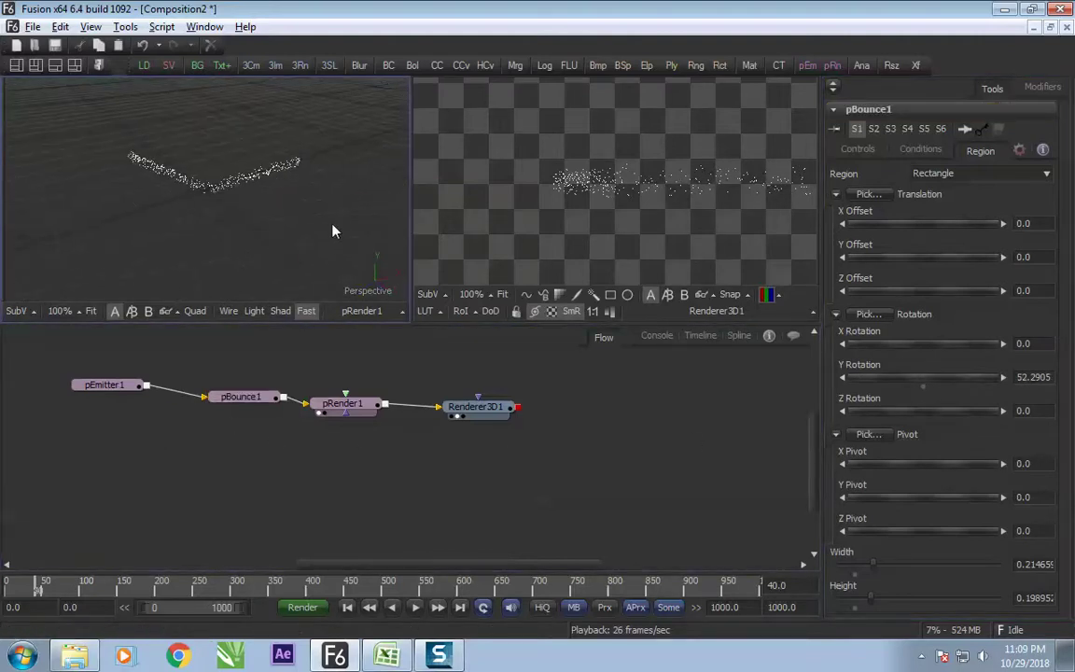
left_click(153, 463)
left_click_drag(204, 201, 247, 216)
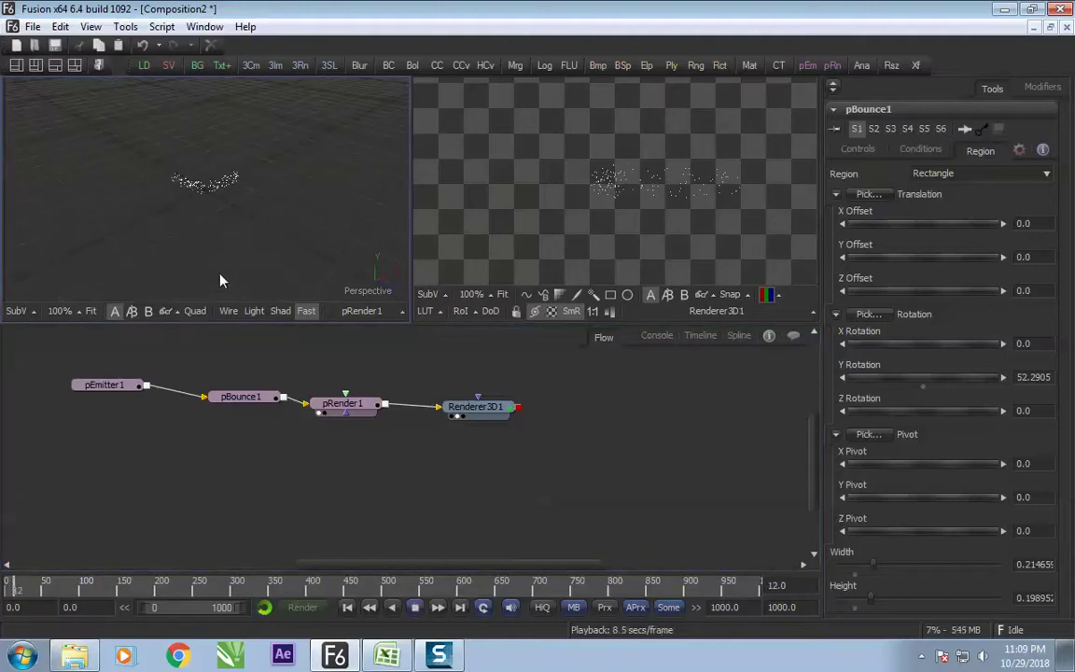
Move pBounce1's rectangle to an X offset of about 0.9 and set its Y rotation to about 19.6
left_click(240, 396)
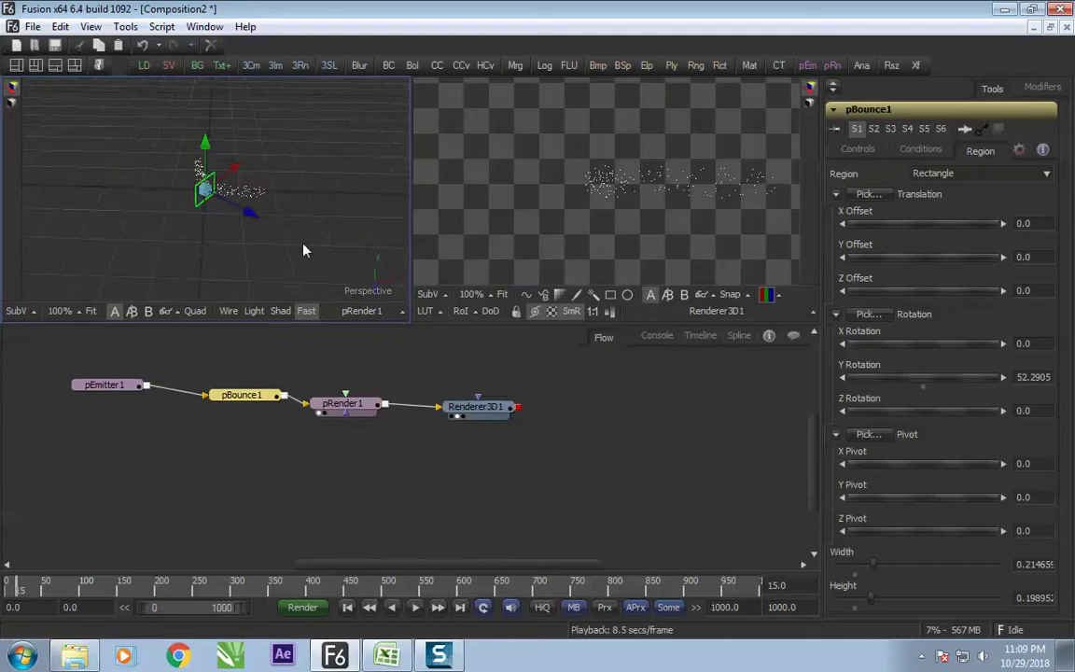
left_click(1016, 377)
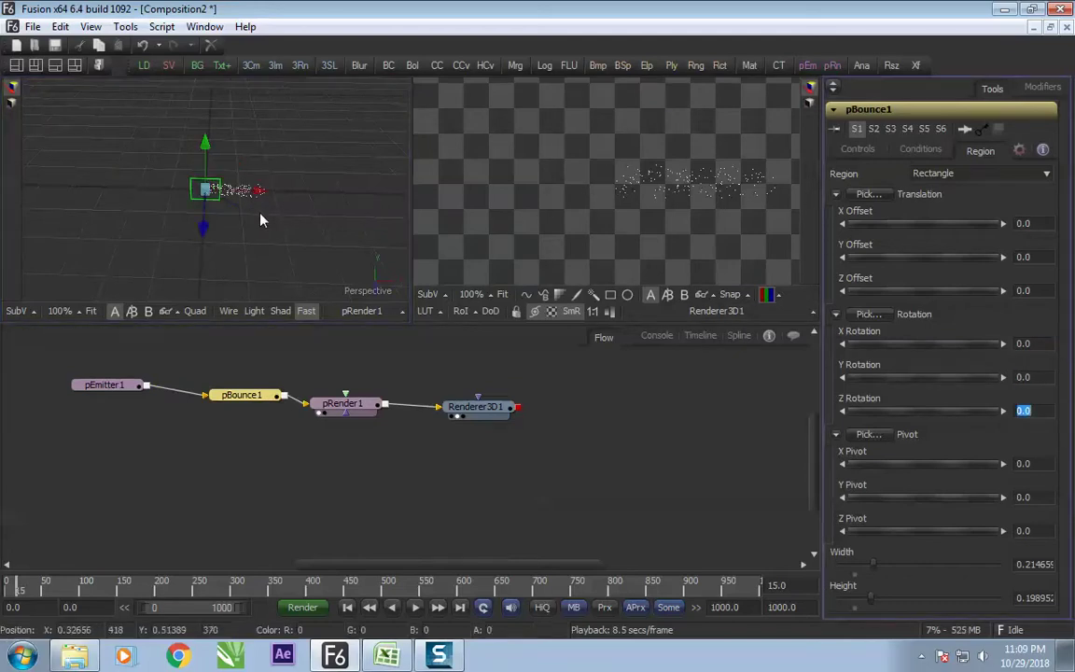
left_click_drag(261, 197, 386, 184)
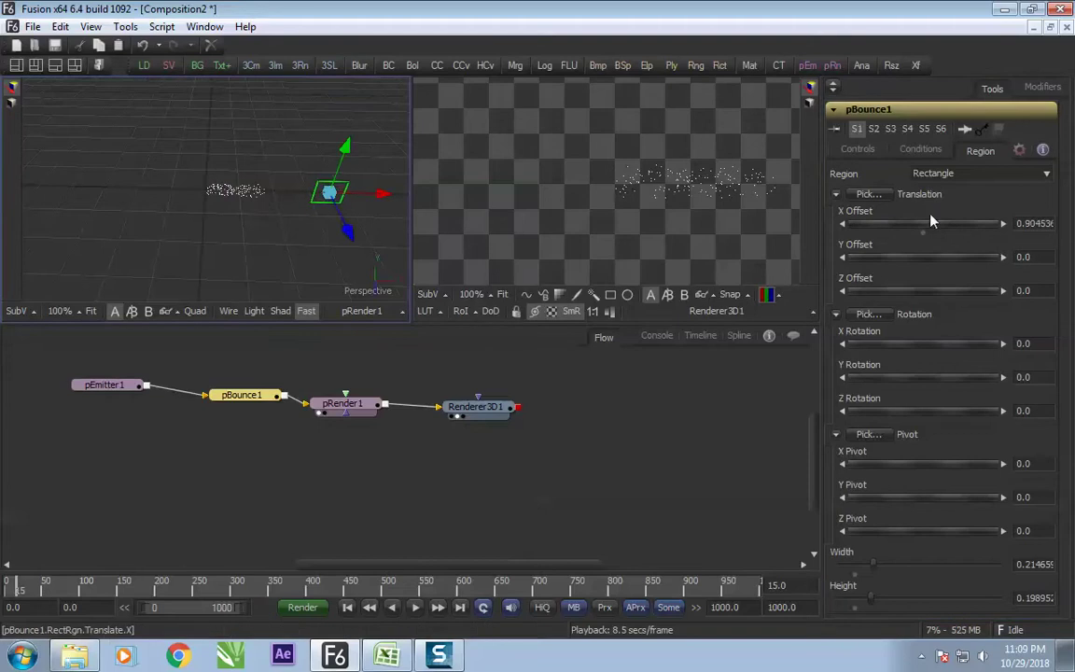
double_click(1037, 377)
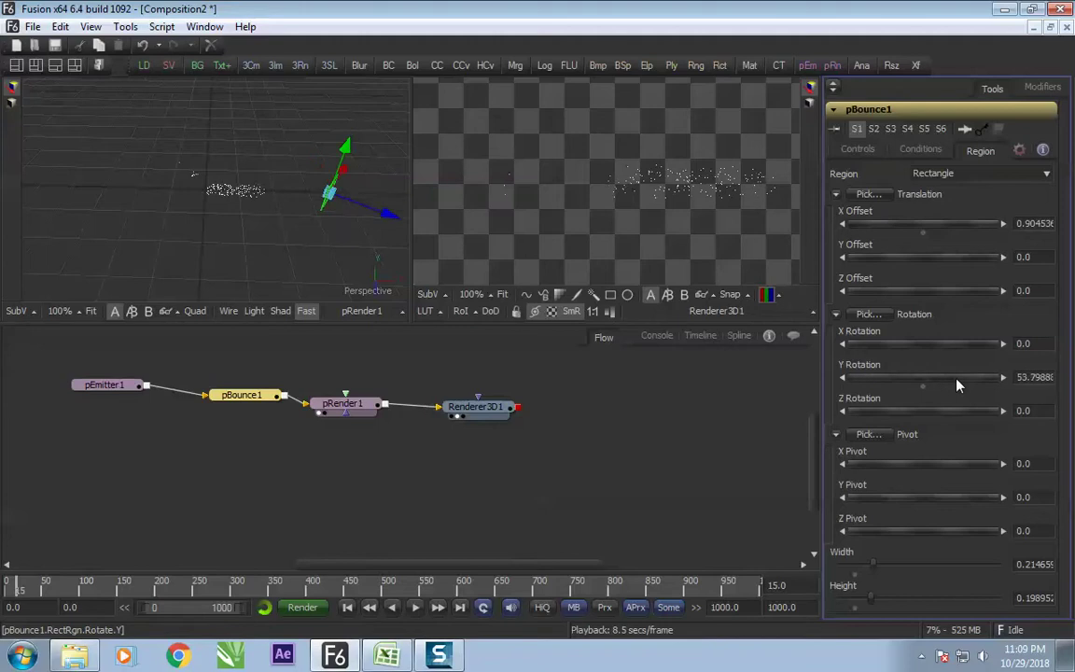
left_click_drag(957, 381, 941, 381)
Play the simulation from the first frame and examine how the particles meet the rectangle from another angle
left_click(492, 501)
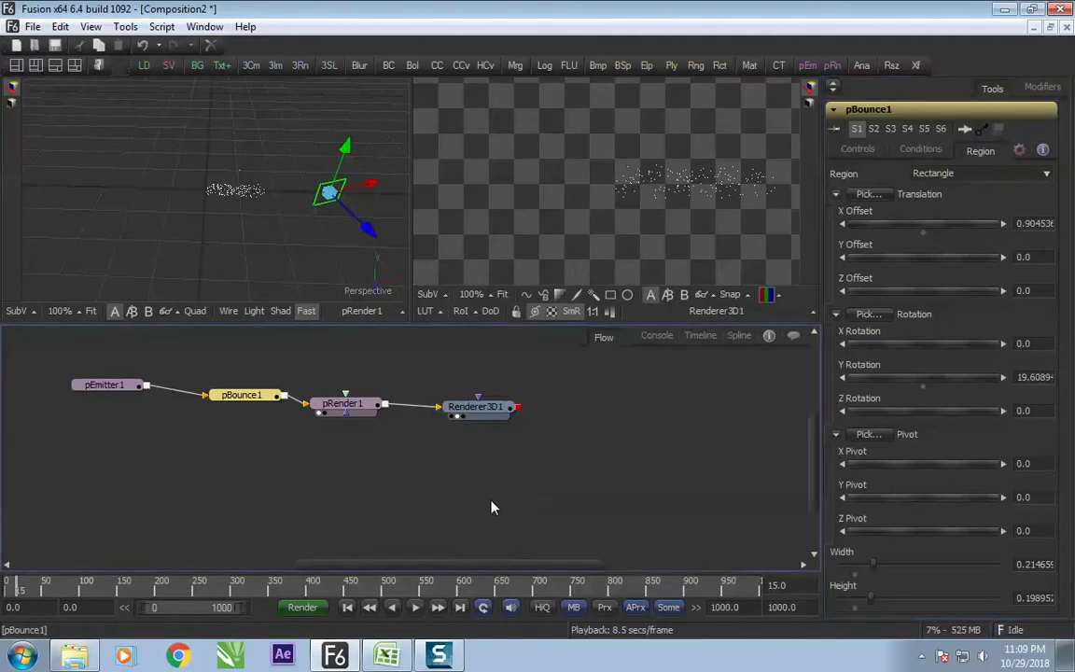
key("ctrl+Left")
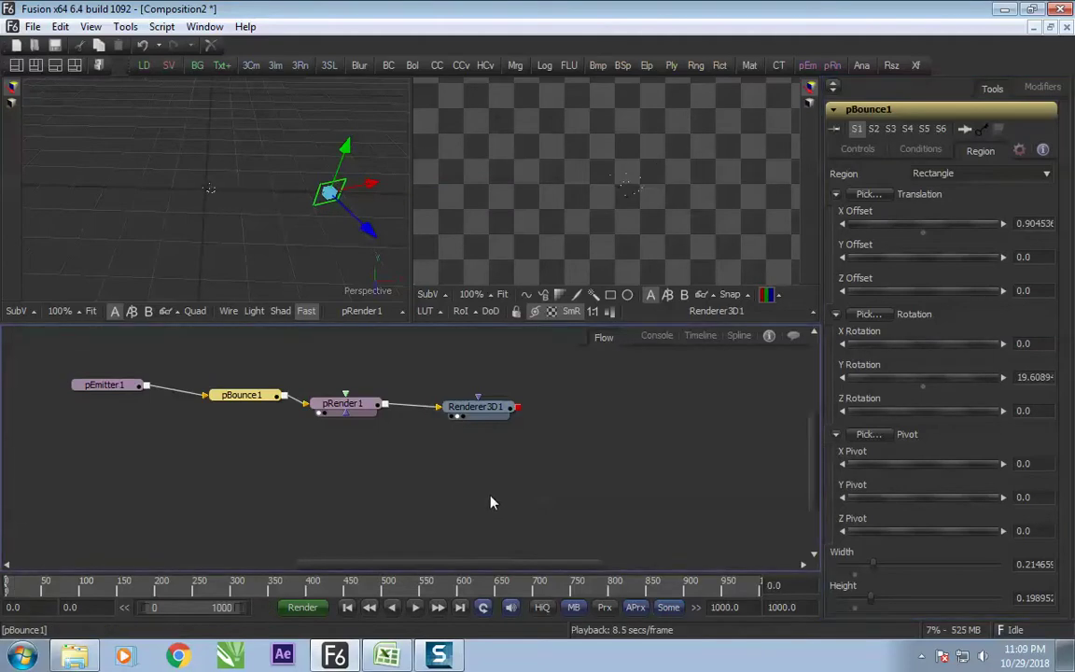
key("space")
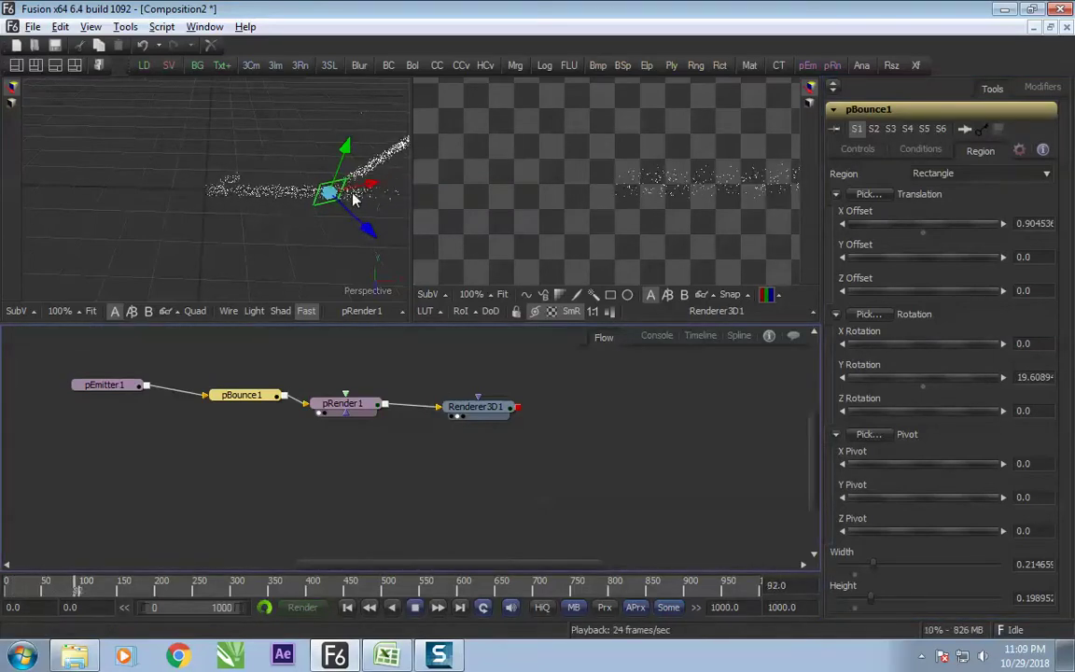
left_click_drag(236, 211, 267, 192)
left_click_drag(241, 395, 242, 391)
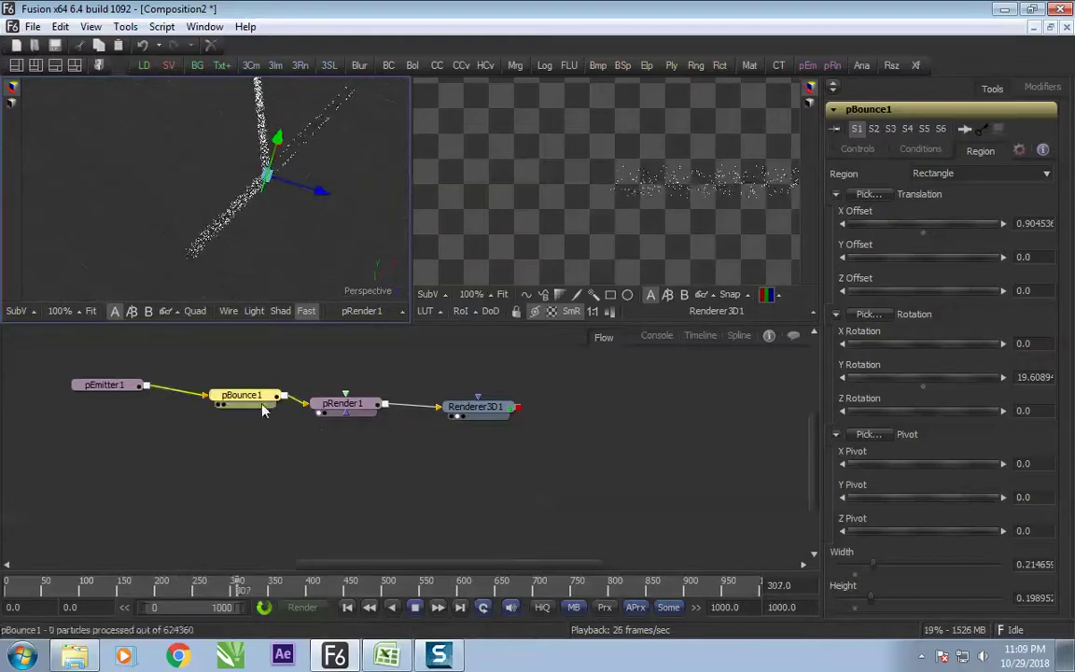
Enlarge the bounce rectangle to about 0.3 wide and 0.32 high, and review the bounce during playback
left_click(868, 565)
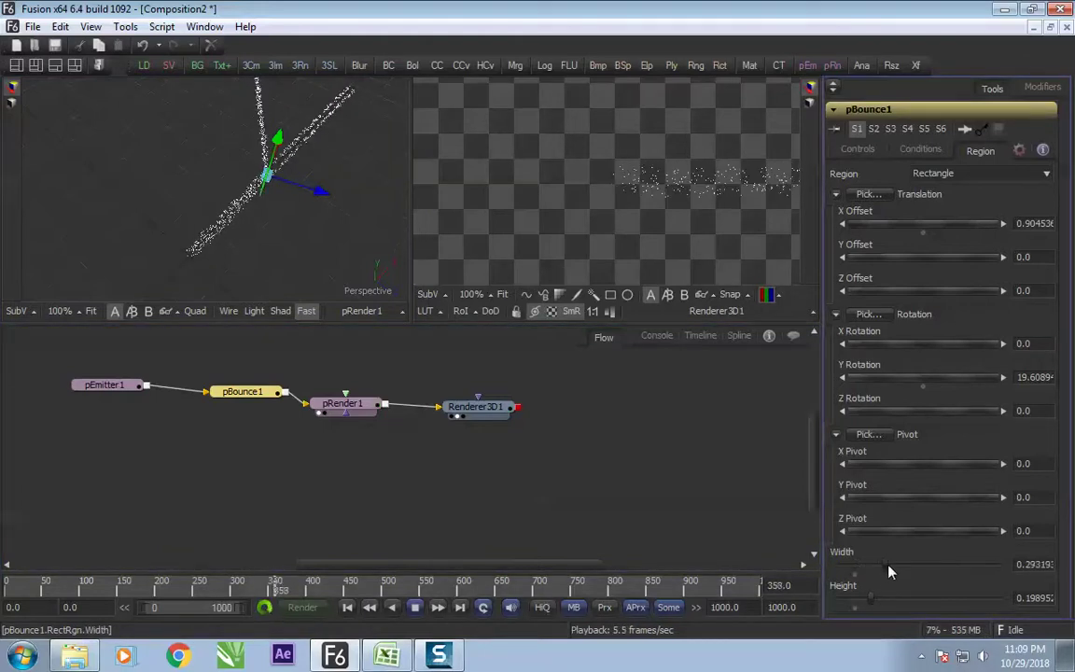
left_click_drag(871, 598, 889, 598)
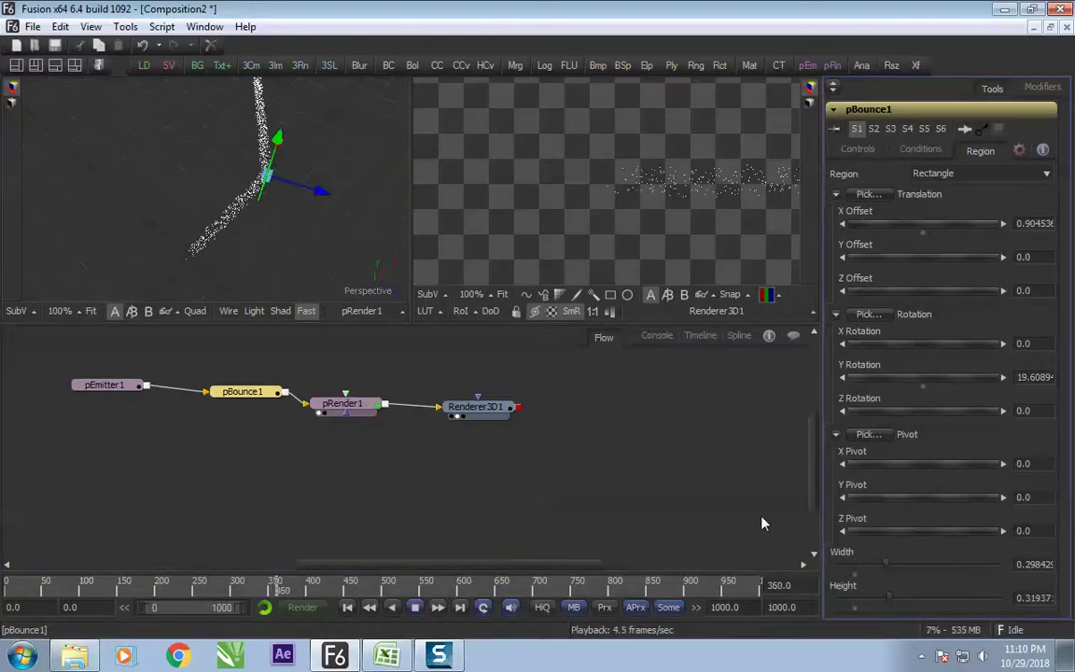
left_click(233, 214)
left_click_drag(233, 215, 272, 185)
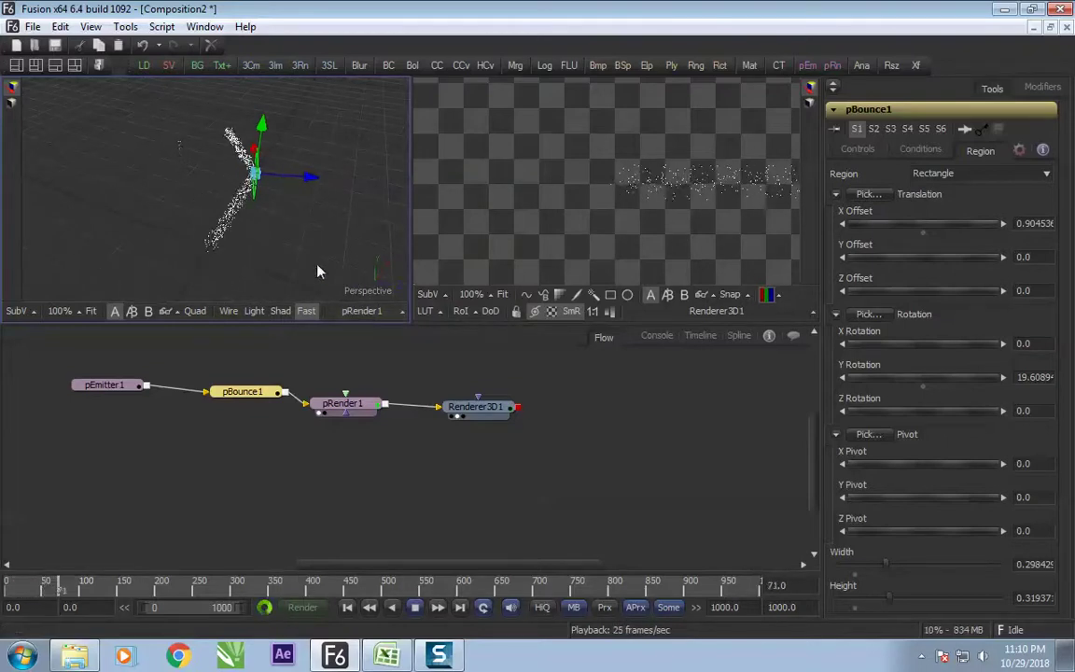
left_click_drag(299, 218, 322, 246)
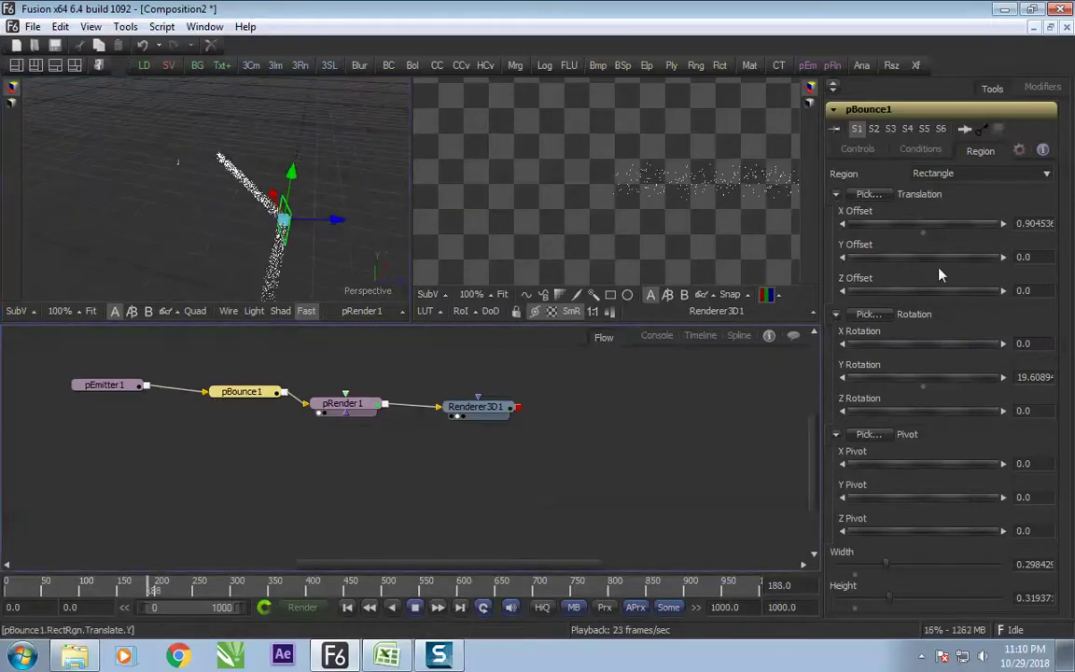
Set the Spin of pBounce1 to about 0.21
left_click(870, 150)
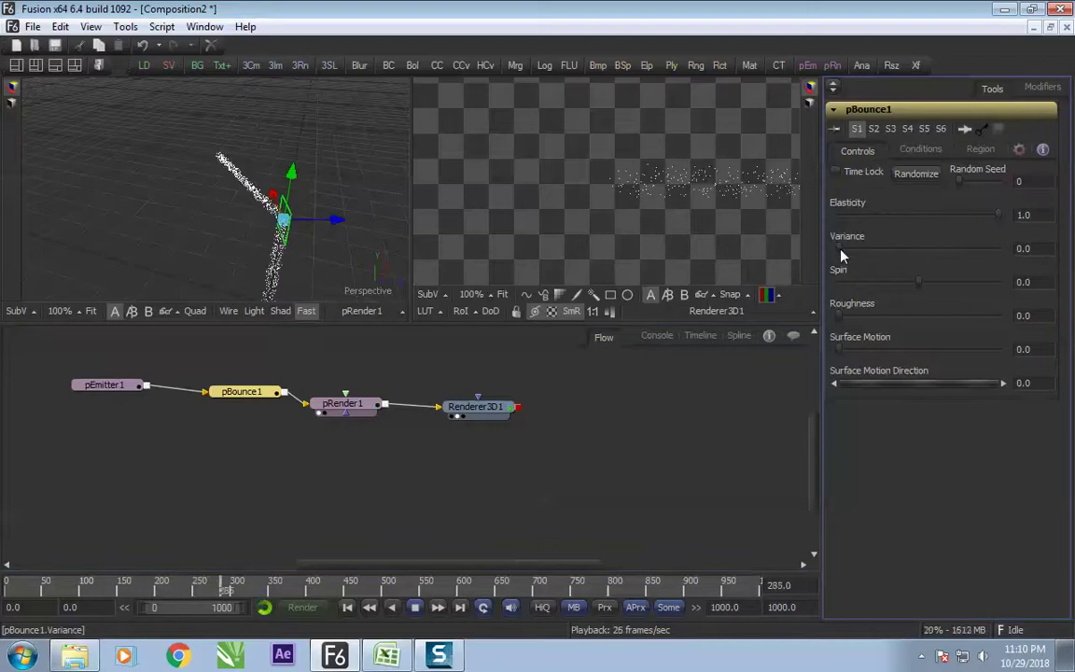
mouse_move(845, 254)
left_mouse_down()
mouse_move(857, 255)
mouse_move(835, 251)
left_mouse_up()
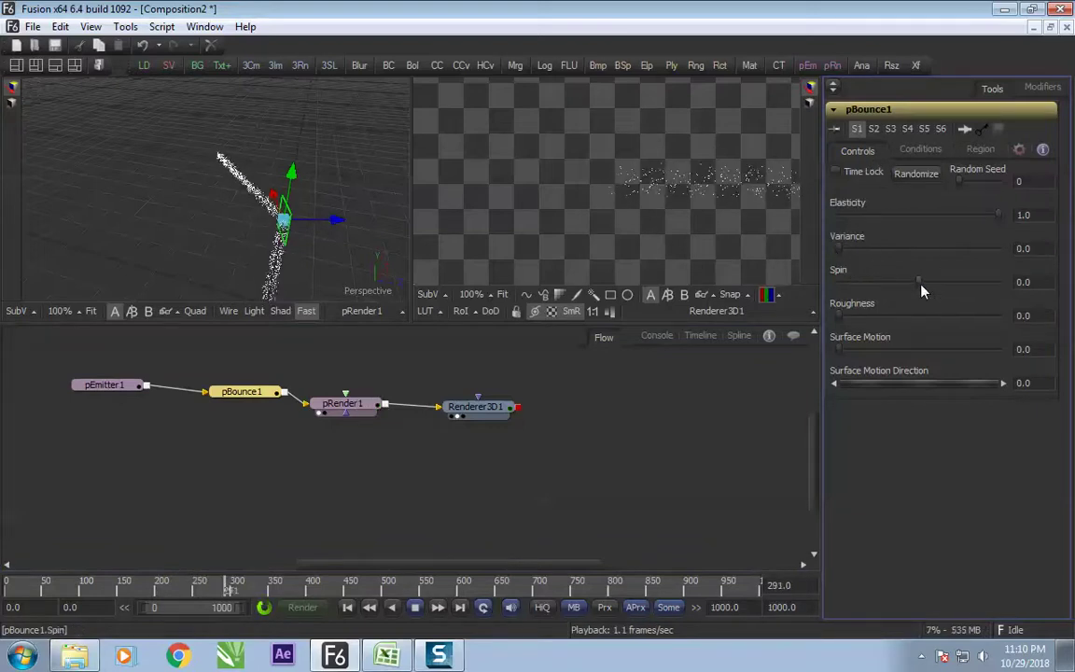
mouse_move(920, 285)
left_mouse_down()
mouse_move(935, 284)
mouse_move(926, 285)
left_mouse_up()
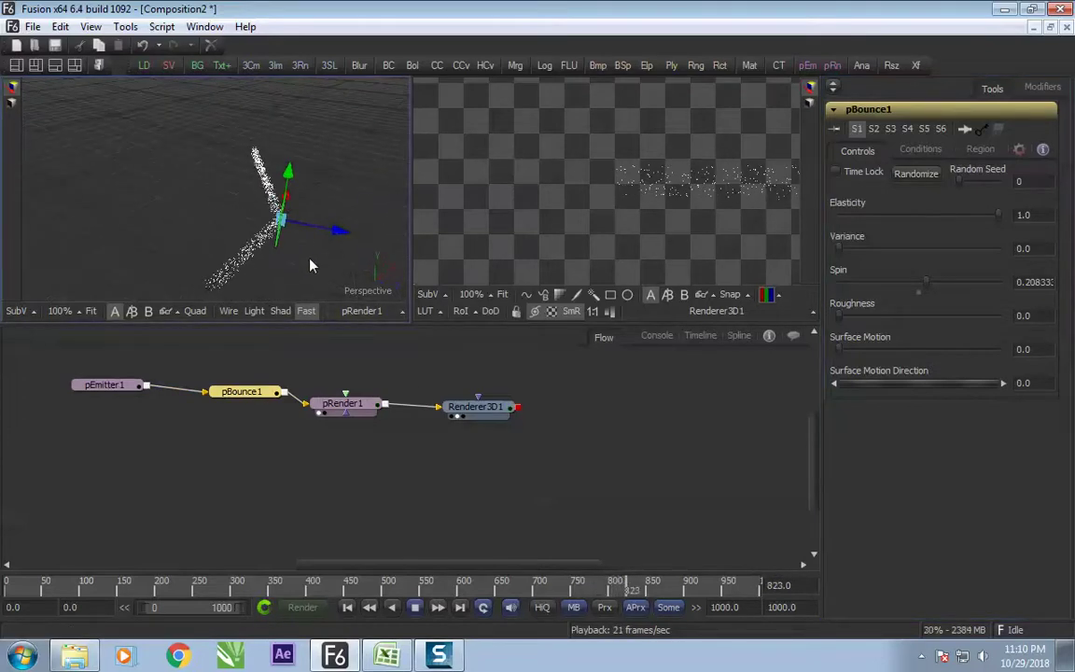
Detach pBounce1 from the node chain and park it below pEmitter1, keeping pEmitter1 connected to pRender1
left_click(299, 314)
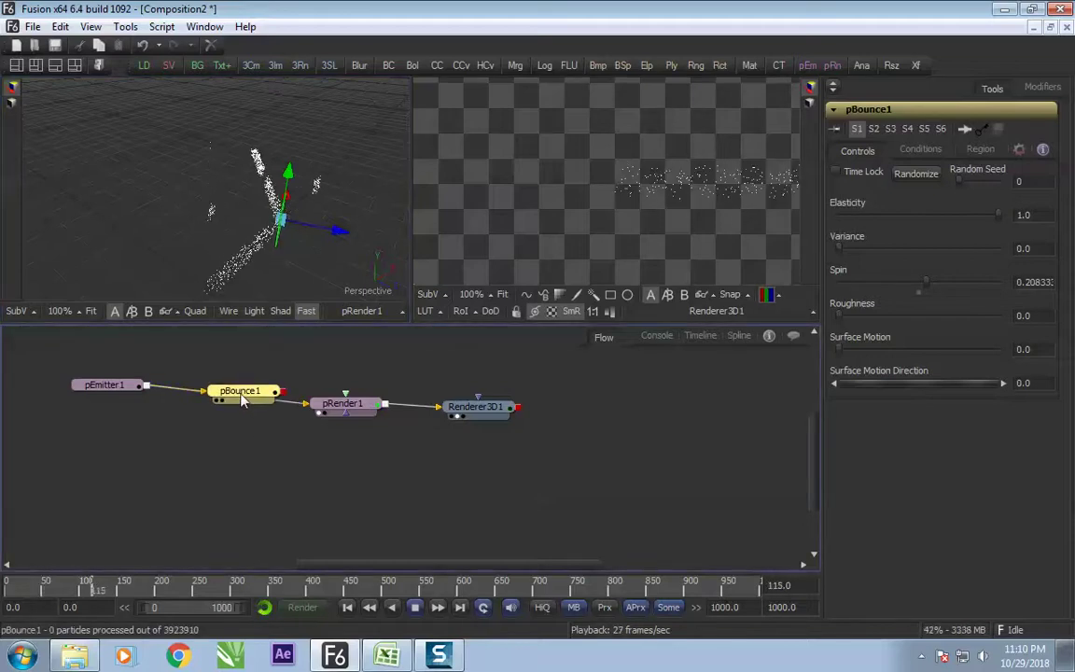
left_click_drag(244, 403, 86, 495)
left_click(196, 486)
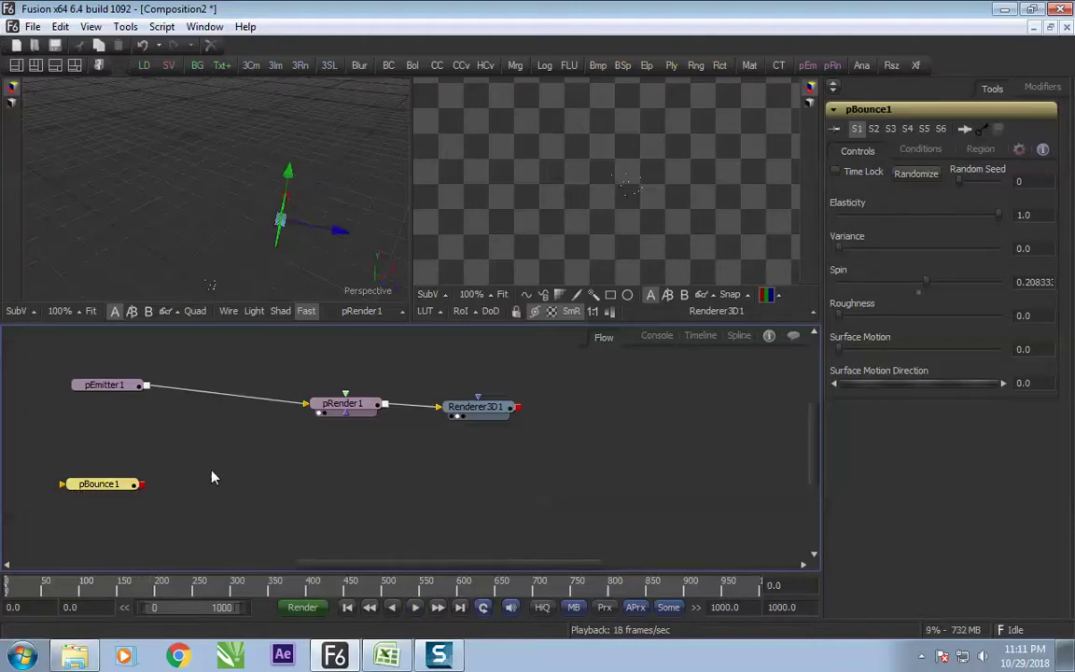
Add a pVortex node and insert it between pEmitter1 and pRender1
left_click(300, 494)
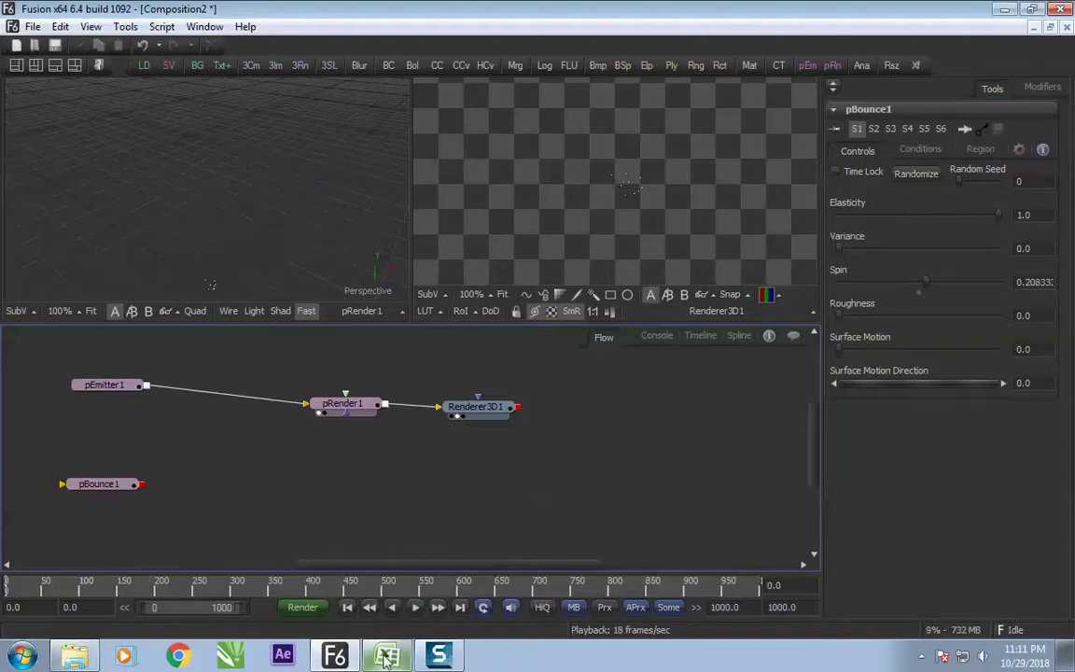
key("ctrl+space")
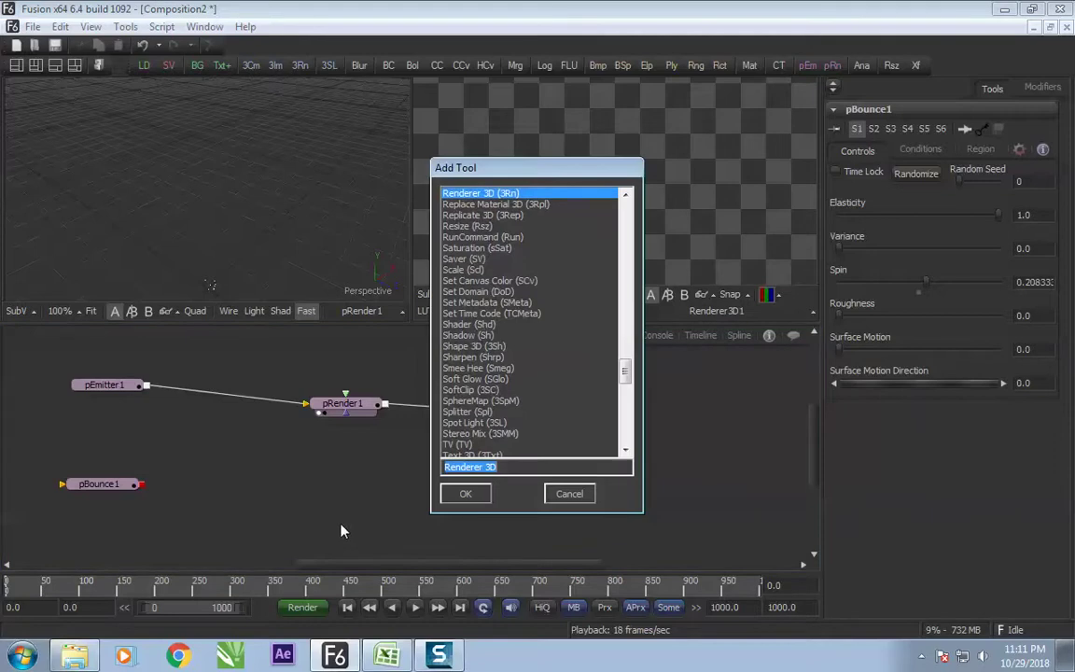
type("vort")
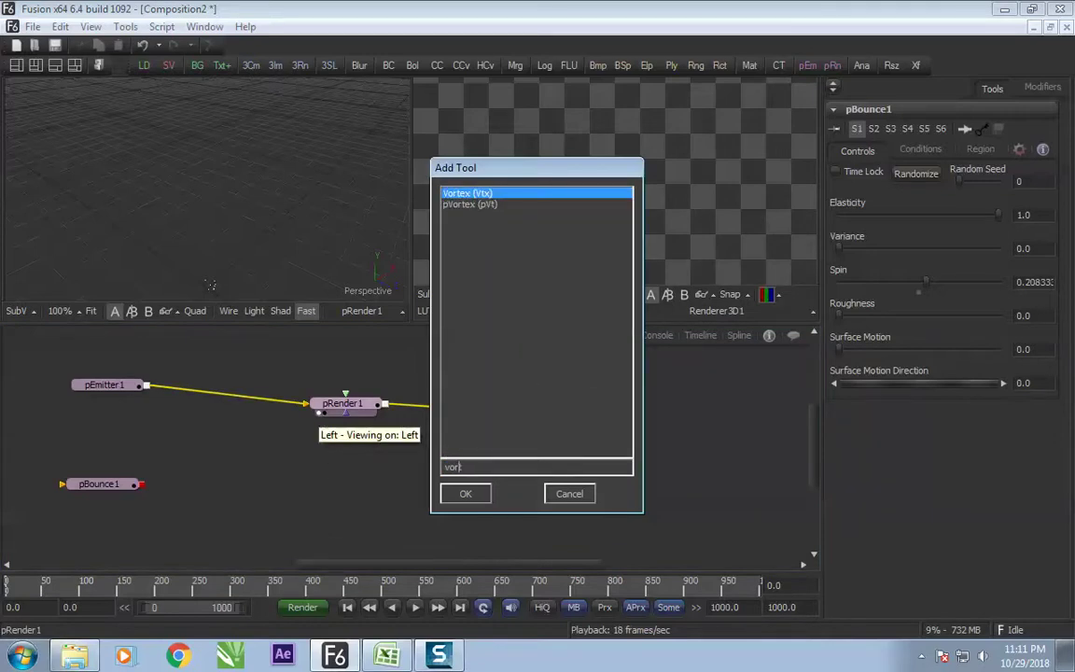
key("Down")
key("Return")
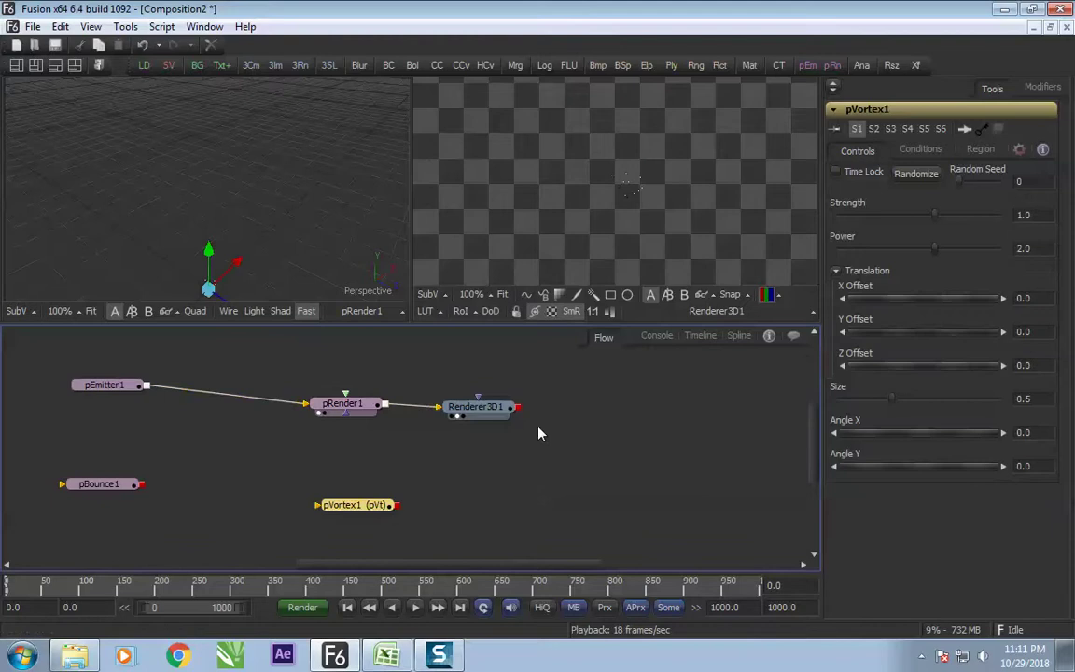
left_click_drag(370, 510, 245, 400)
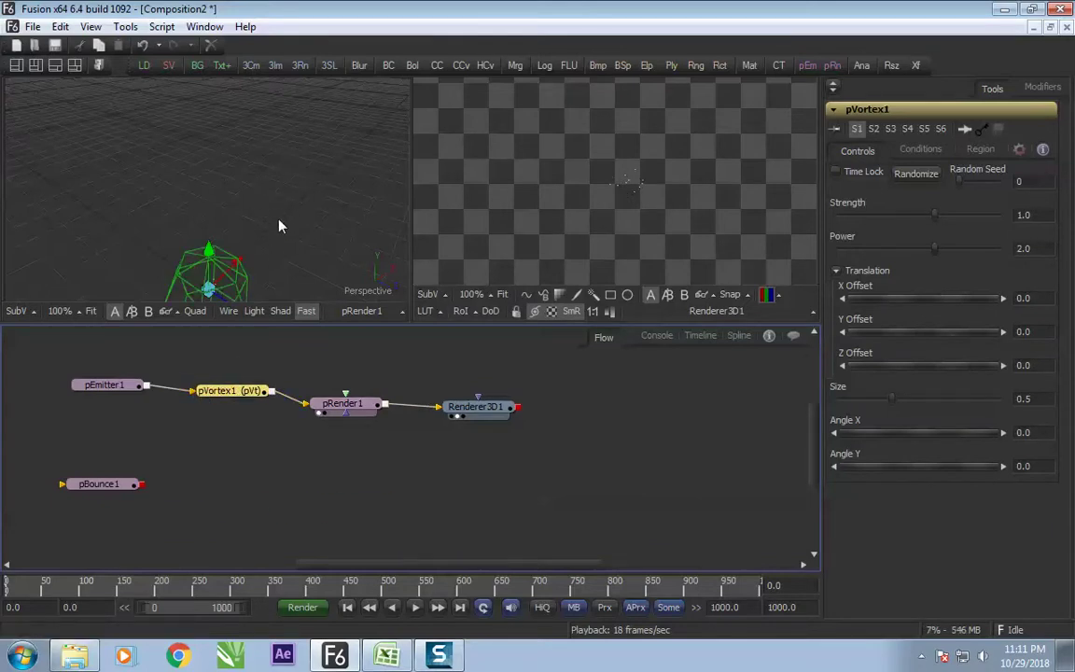
Move pVortex1 along the particle stream to an X offset of about 0.75 and view the playing simulation from the front
left_click_drag(282, 226, 260, 161)
left_click_drag(249, 217, 326, 184)
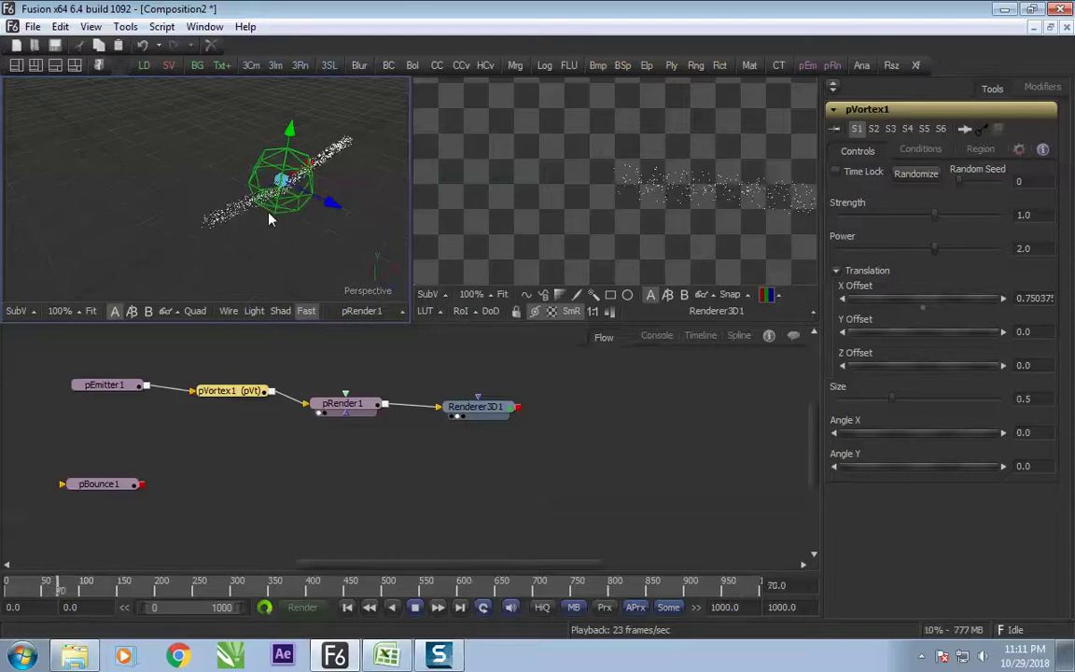
mouse_move(268, 212)
left_mouse_down()
mouse_move(385, 180)
mouse_move(280, 209)
mouse_move(220, 162)
mouse_move(189, 163)
mouse_move(277, 216)
left_mouse_up()
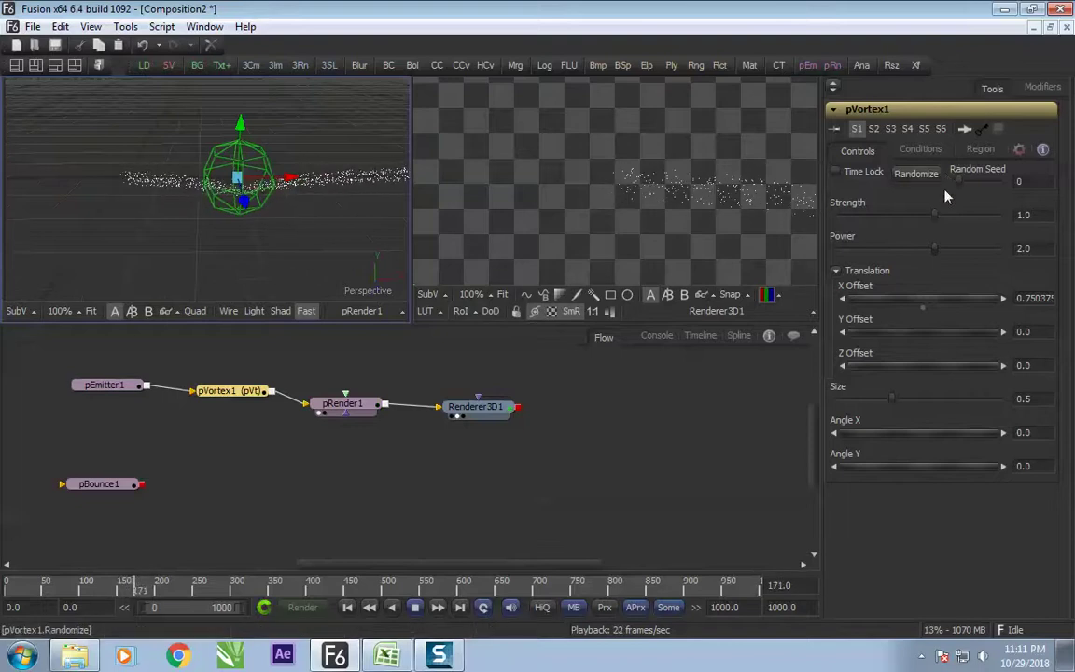
Set pVortex1's Strength to about 2.92 and its Power to about 0.52, checking the bend of the particle stream
left_click_drag(936, 215, 969, 215)
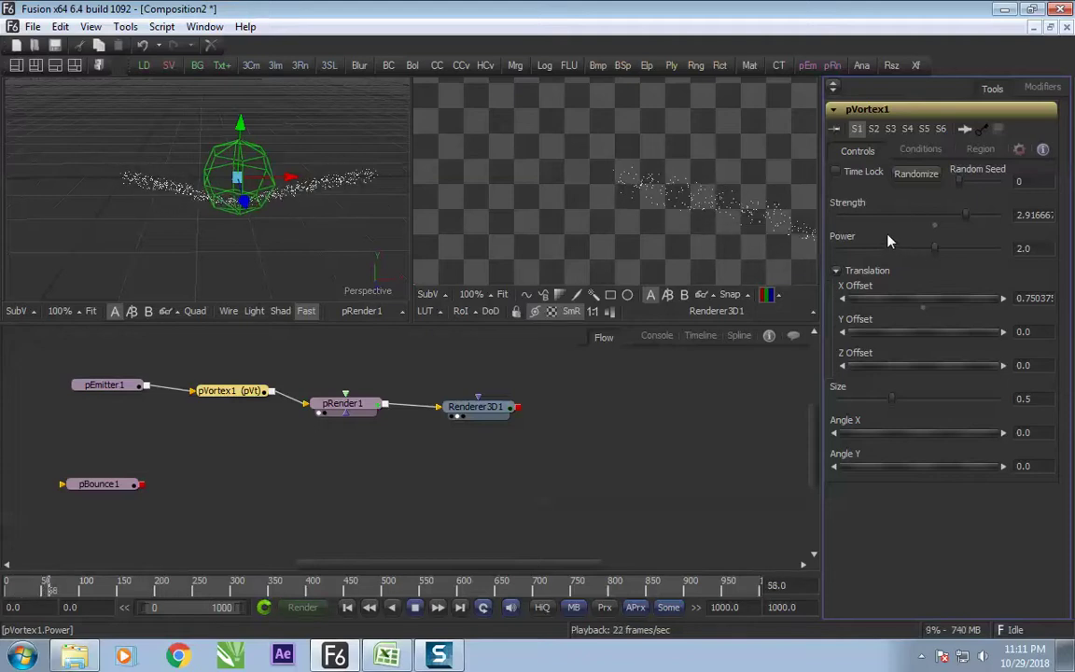
left_click_drag(360, 221, 274, 227)
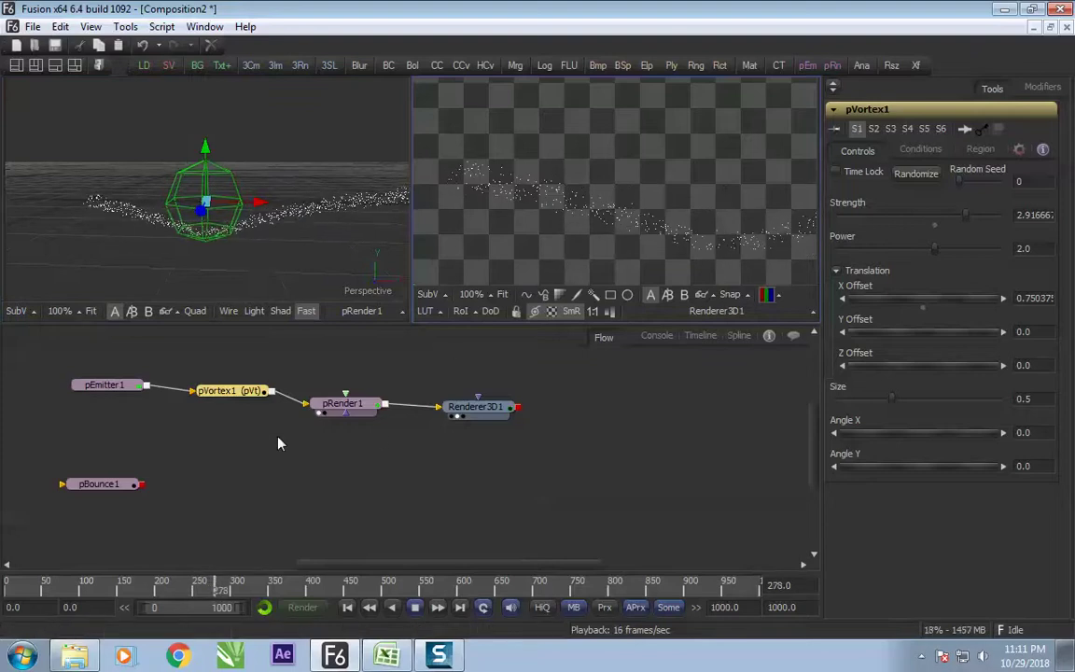
left_click(229, 393)
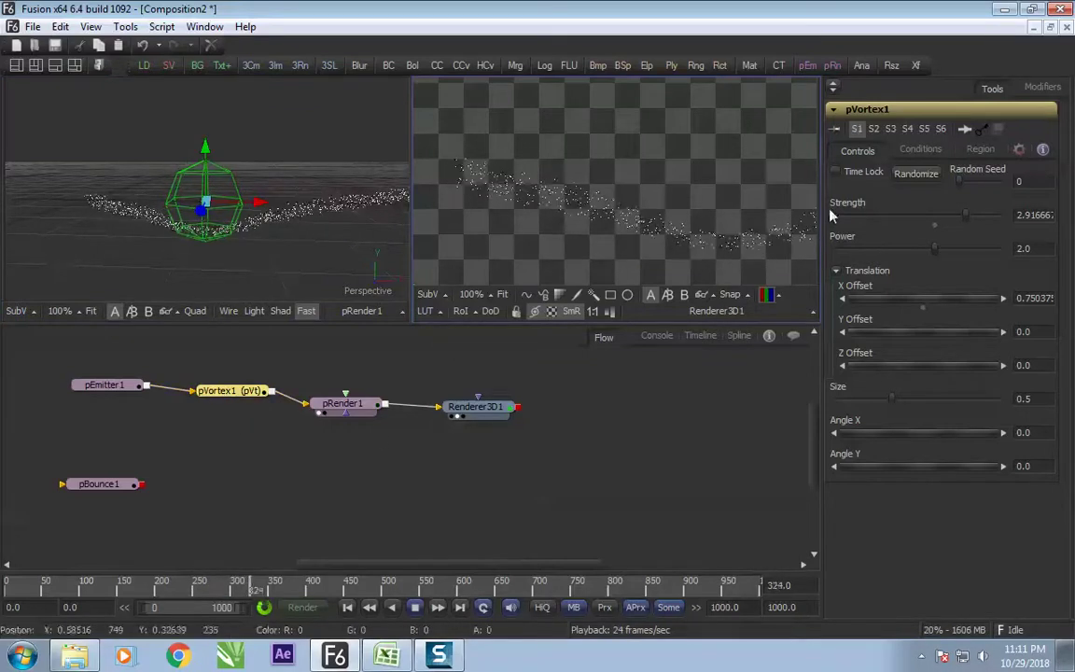
left_click_drag(935, 250, 950, 256)
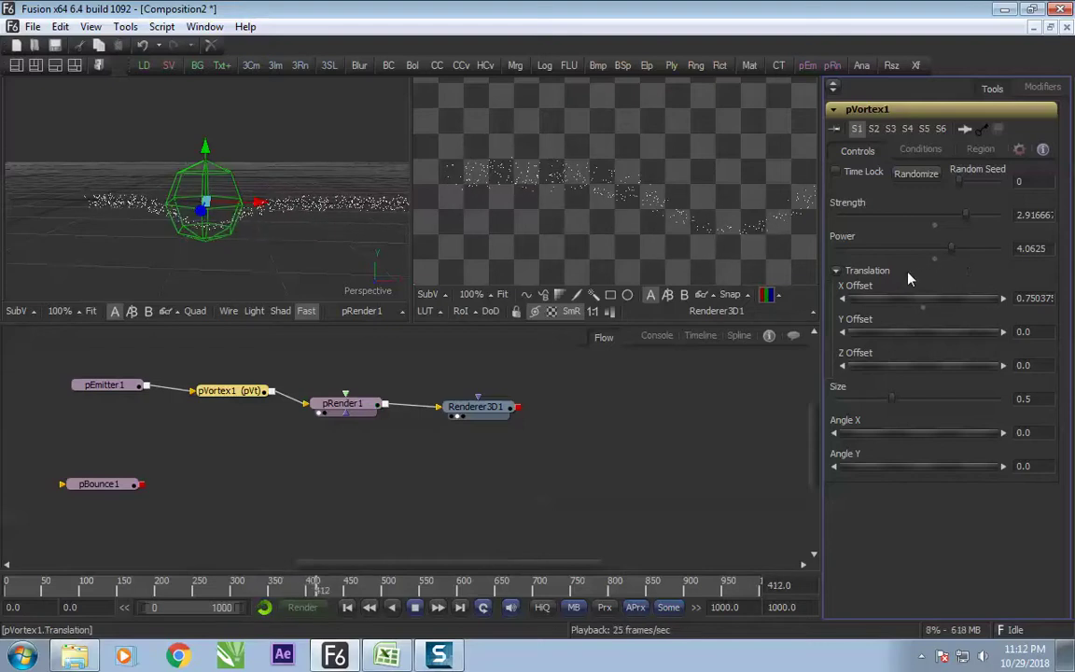
left_click_drag(950, 249, 923, 255)
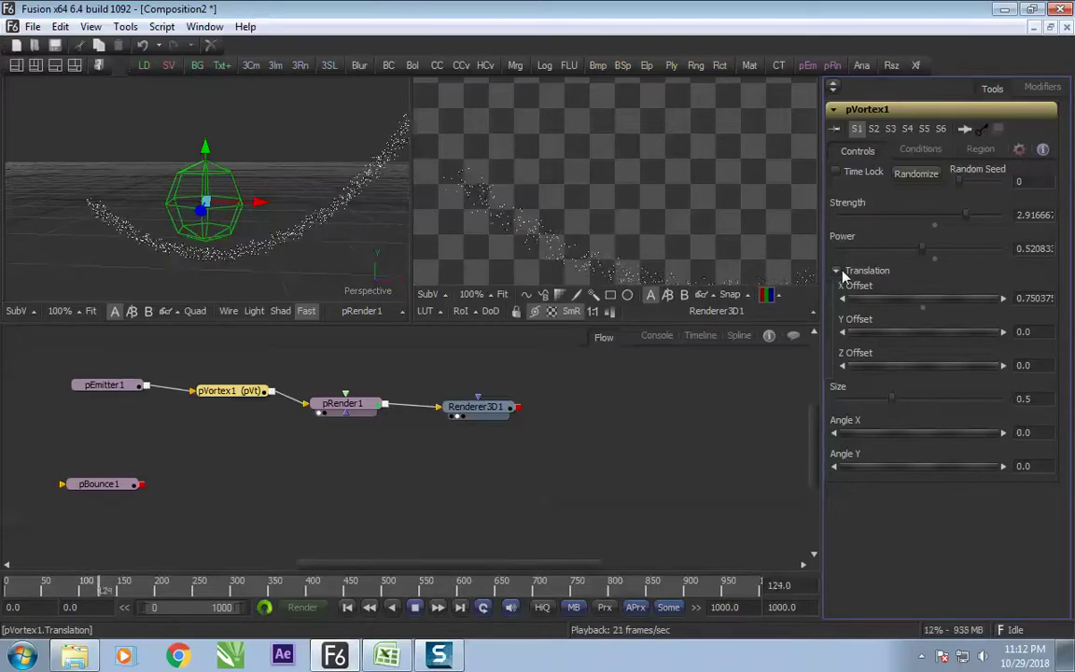
Shift pRender1 and Renderer3D1 together further along the flow to make room after pVortex1
left_click_drag(304, 232, 300, 281)
left_click_drag(289, 345, 476, 416)
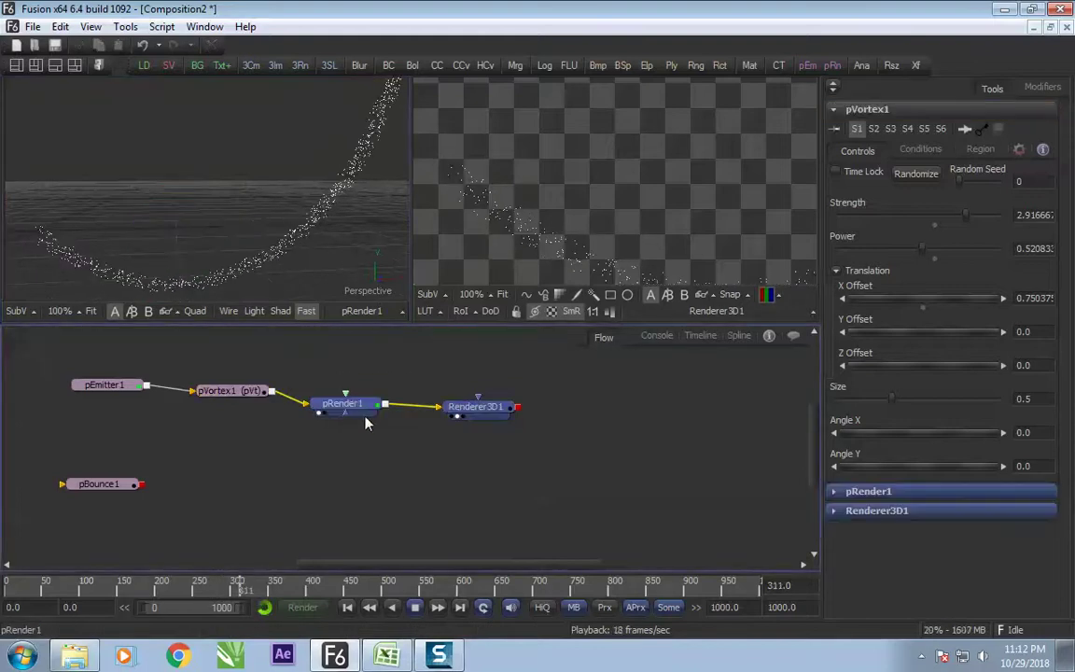
left_click_drag(359, 405, 503, 390)
Duplicate pVortex1 and place the copy between pVortex1 and pRender1
left_click(253, 396)
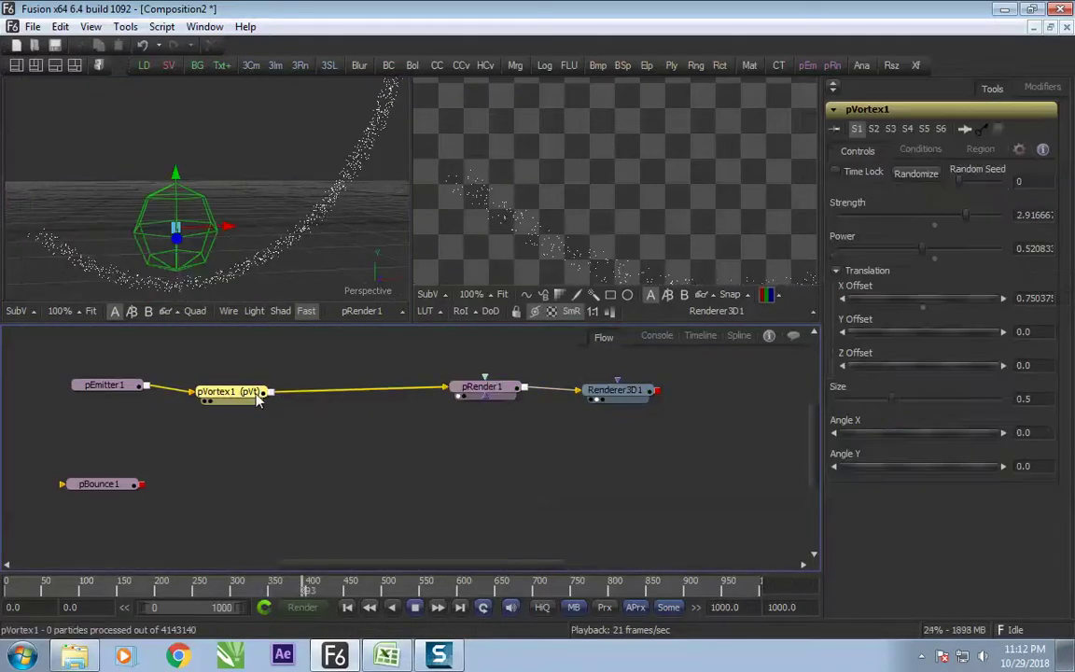
key("ctrl+c")
key("ctrl+v")
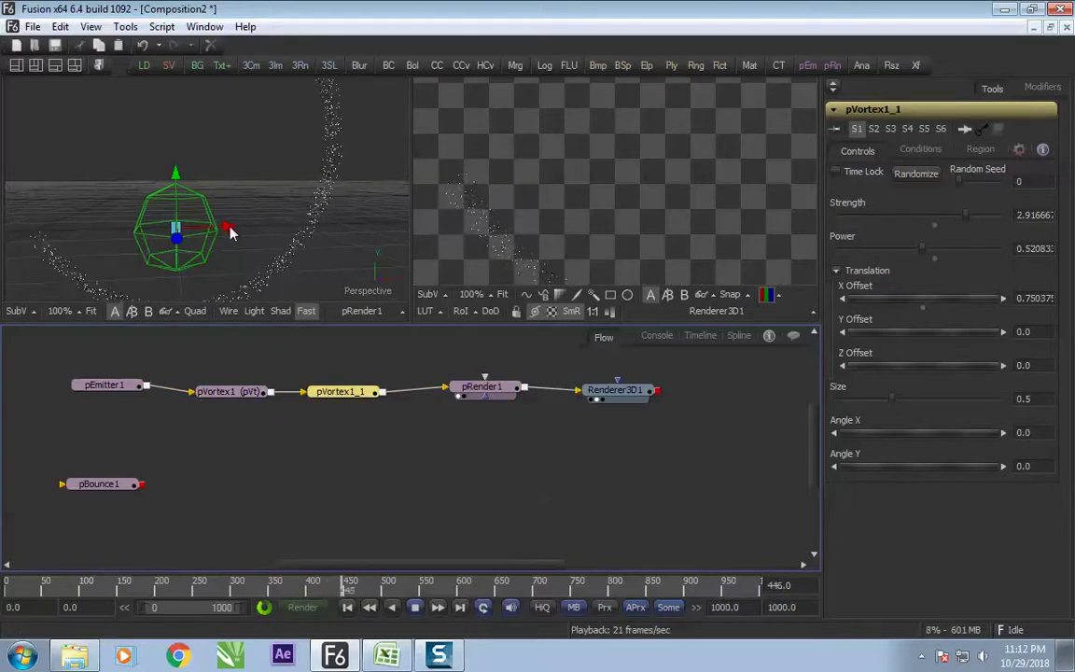
Move the copied vortex to an X offset of about 1.72 and compare its position with pVortex1
left_click_drag(231, 233, 390, 189)
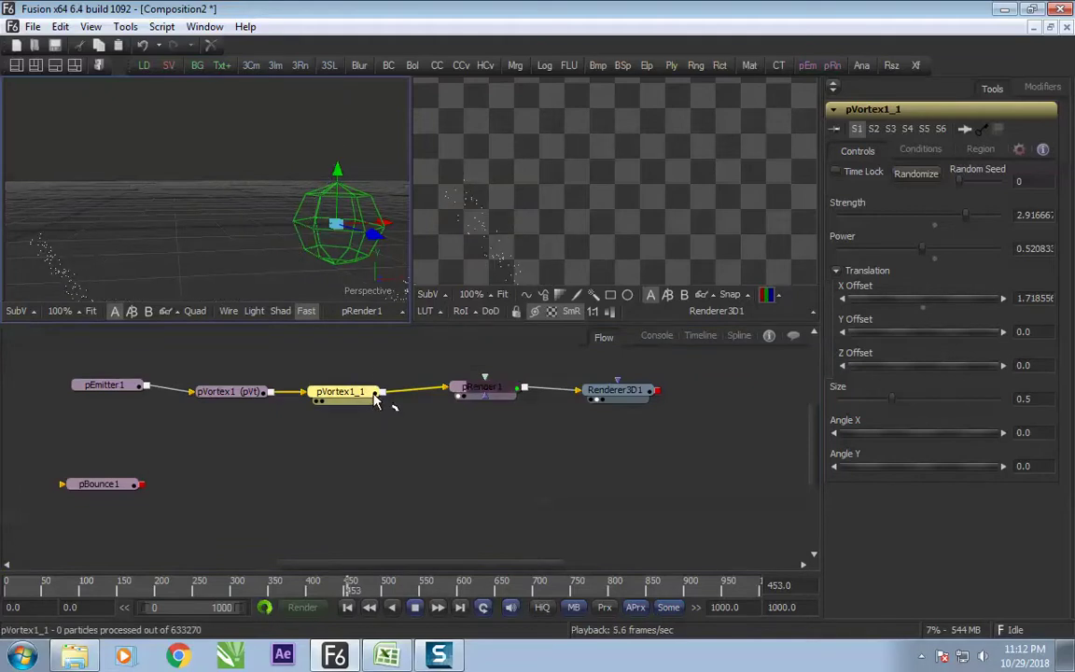
left_click_drag(255, 250, 215, 205)
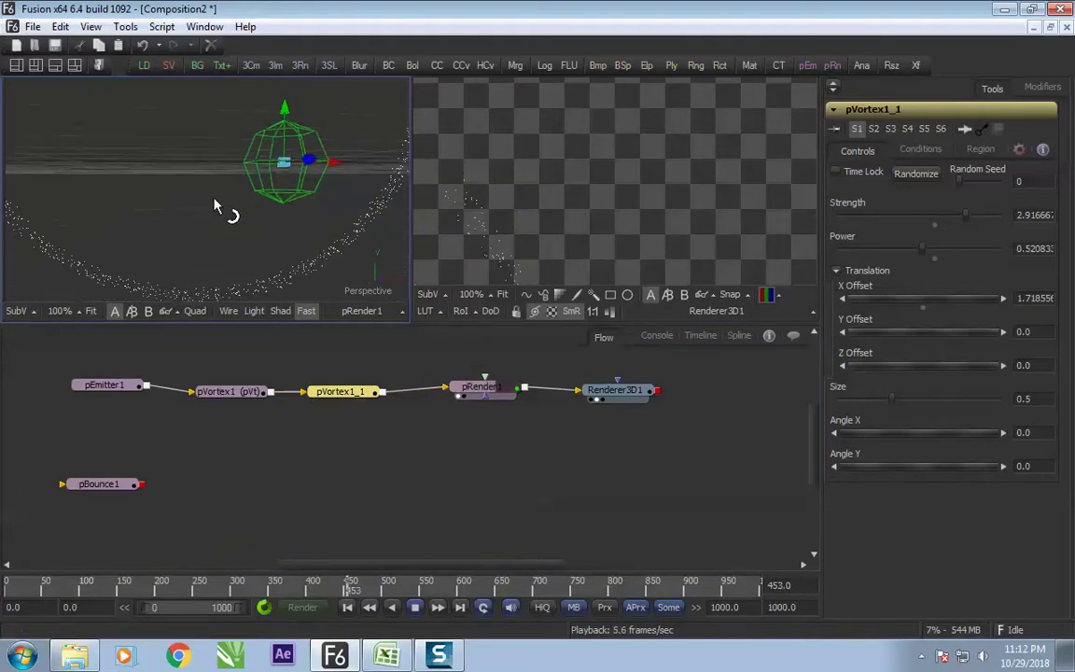
left_click(252, 390, "ctrl")
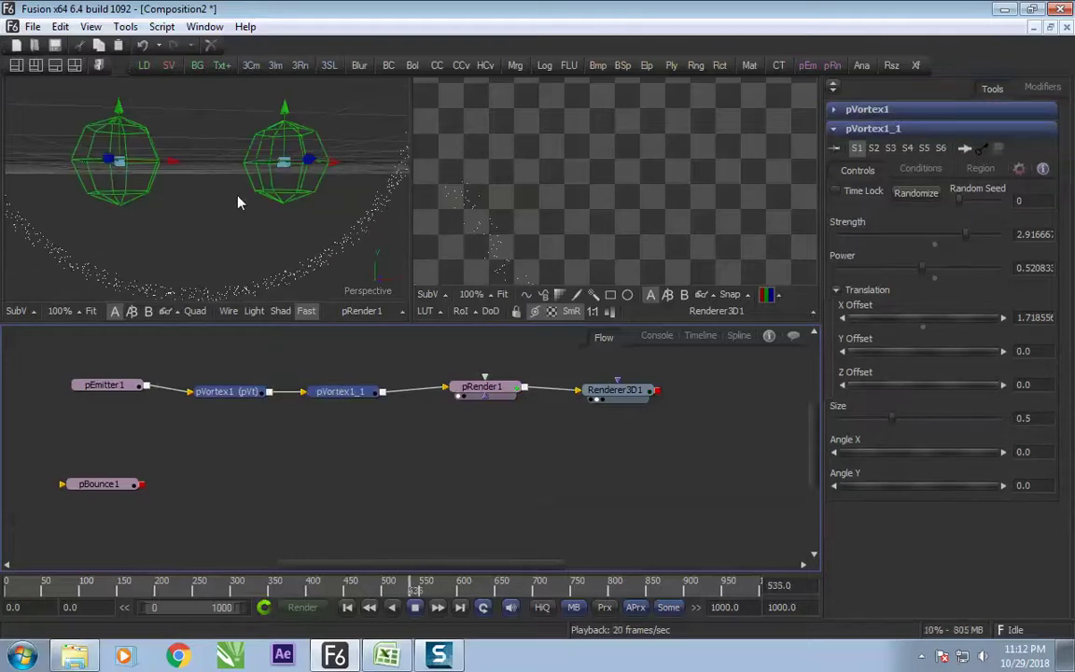
left_click(328, 388)
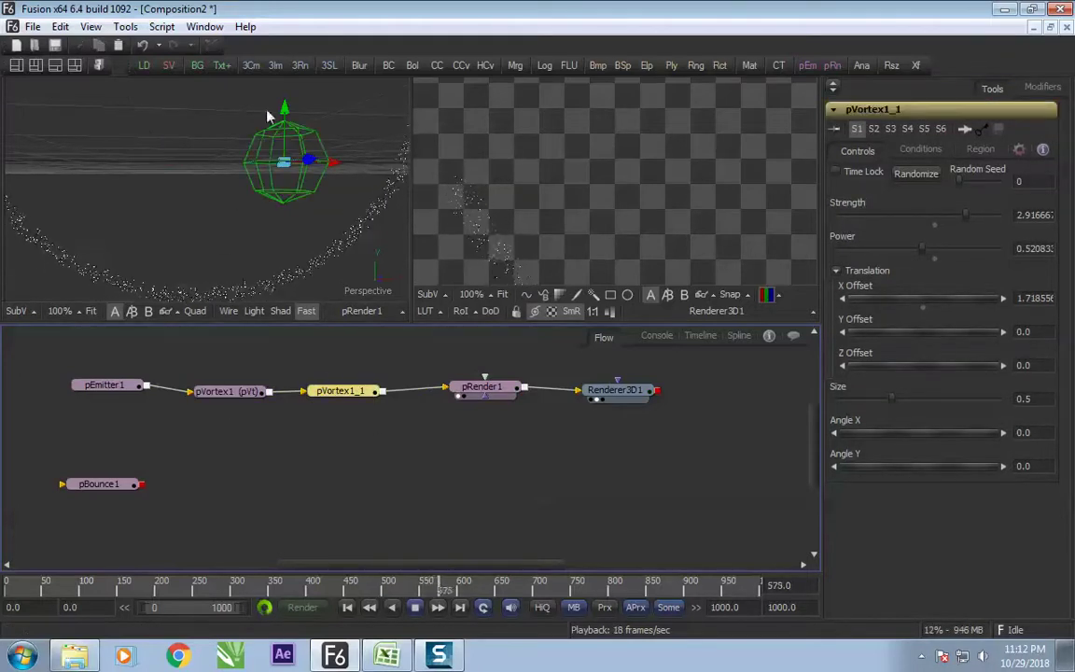
Try different heights for the copied vortex, ending at a Y offset of about 0.3
left_click_drag(285, 110, 306, 193)
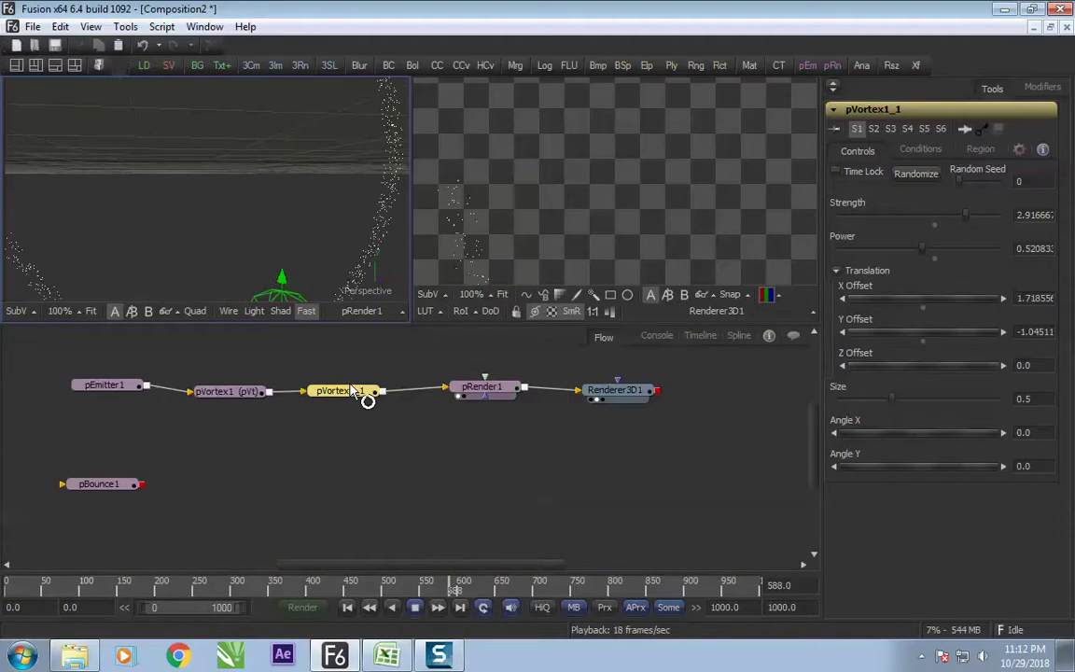
left_click_drag(256, 242, 289, 99)
left_click_drag(274, 185, 274, 311)
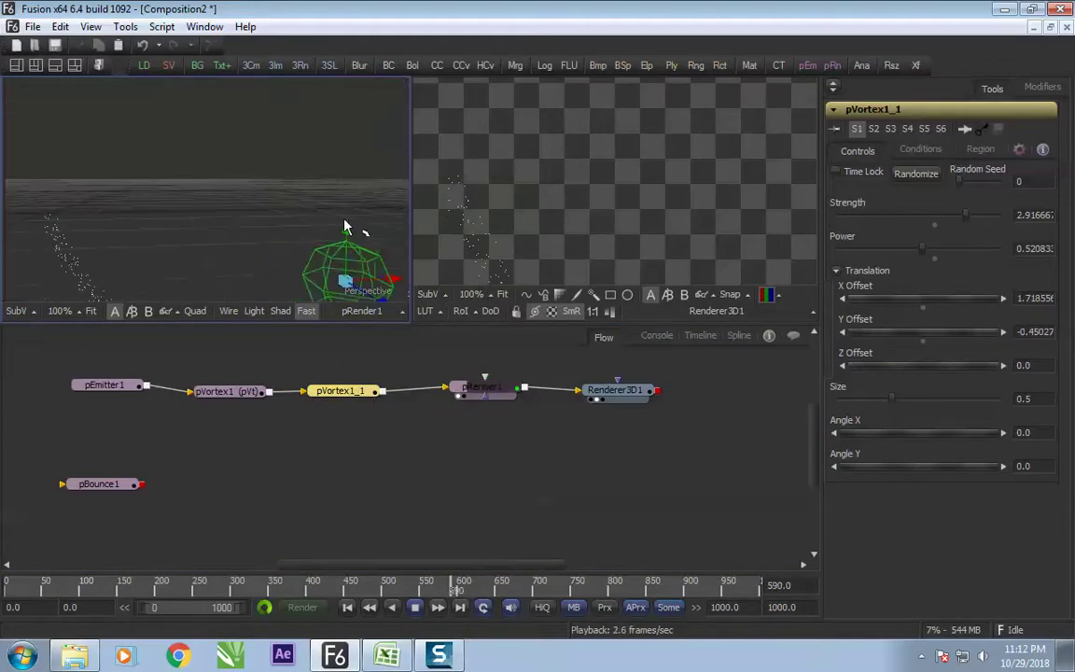
left_click_drag(344, 227, 344, 106)
left_click_drag(309, 211, 237, 214)
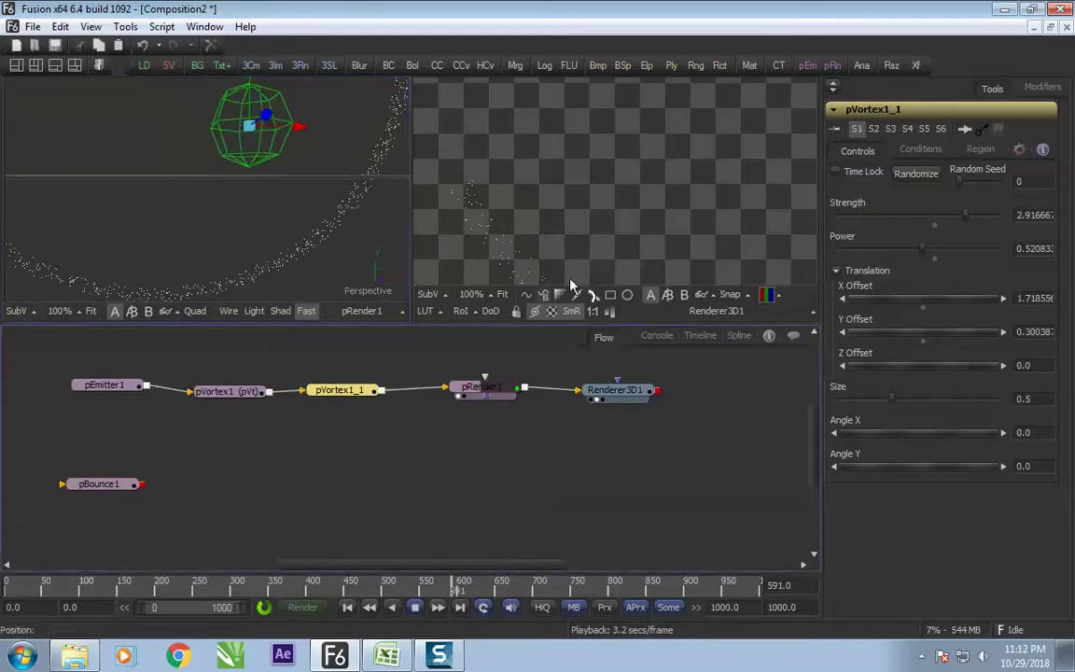
Set the copied vortex's Region Mode to When leaving region
left_click(982, 151)
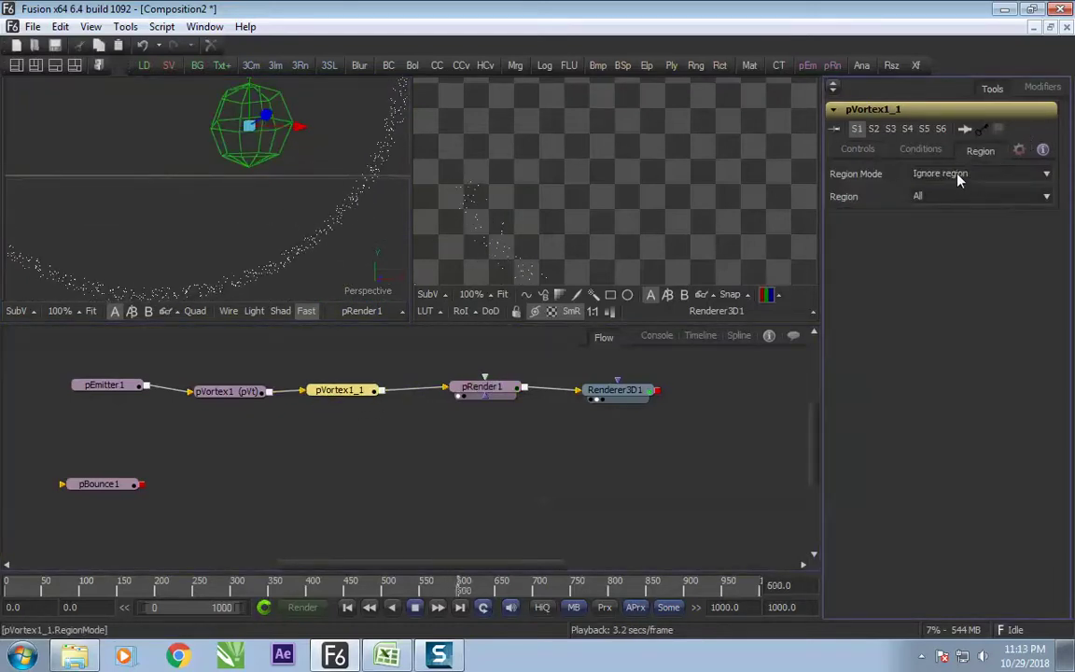
left_click(952, 177)
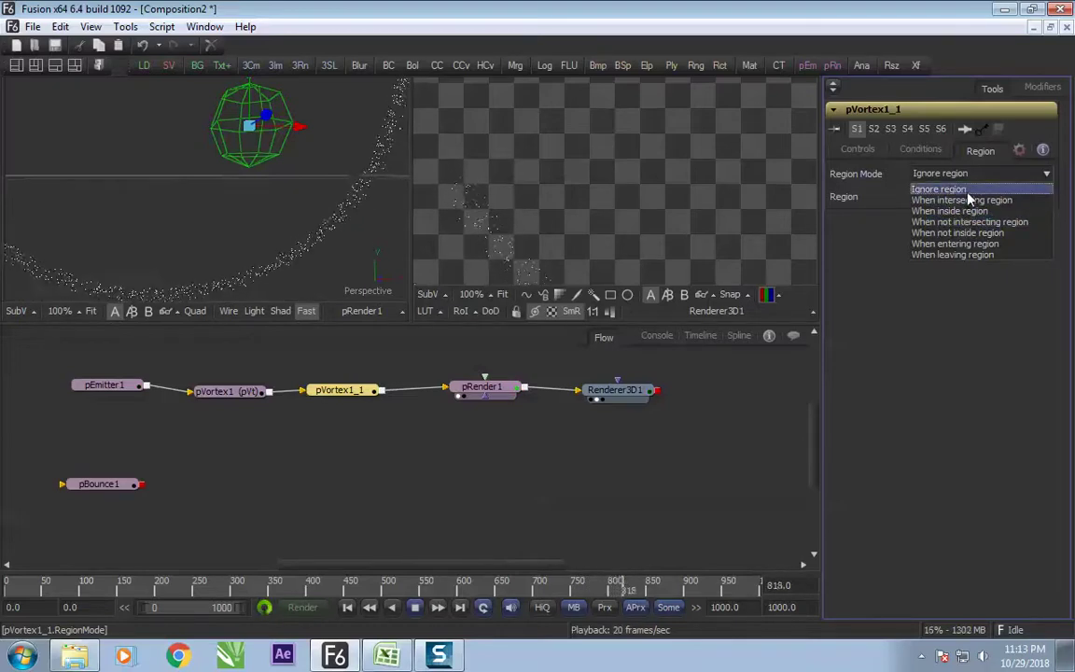
left_click(974, 260)
key("Down")
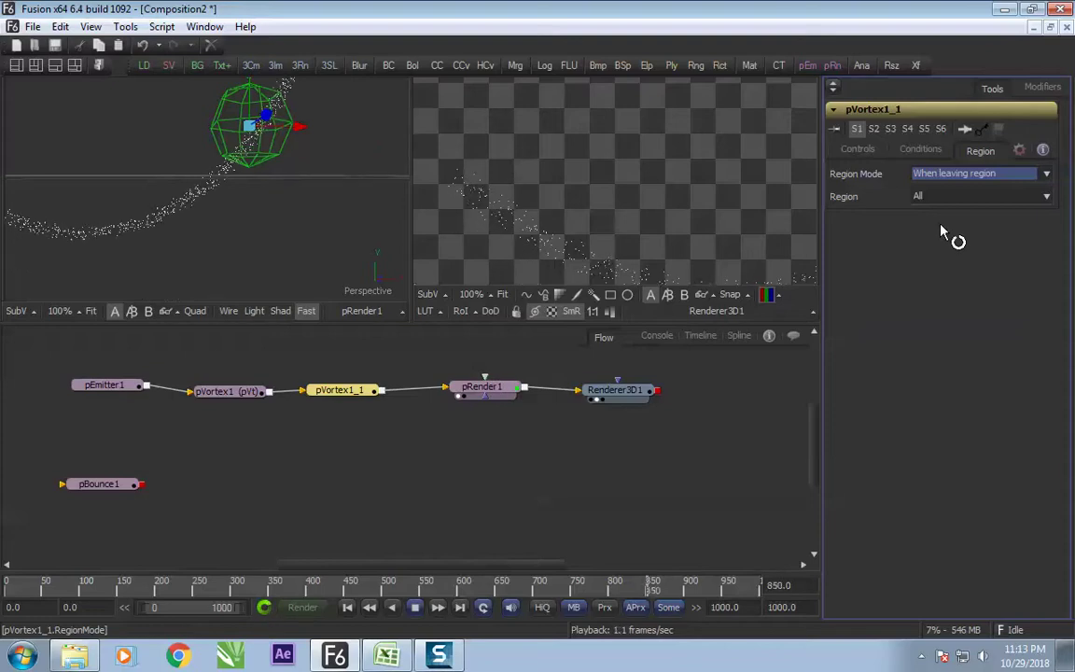
Check the copied vortex against the particle stream from other angles and delete the copy
left_click_drag(265, 195, 361, 240)
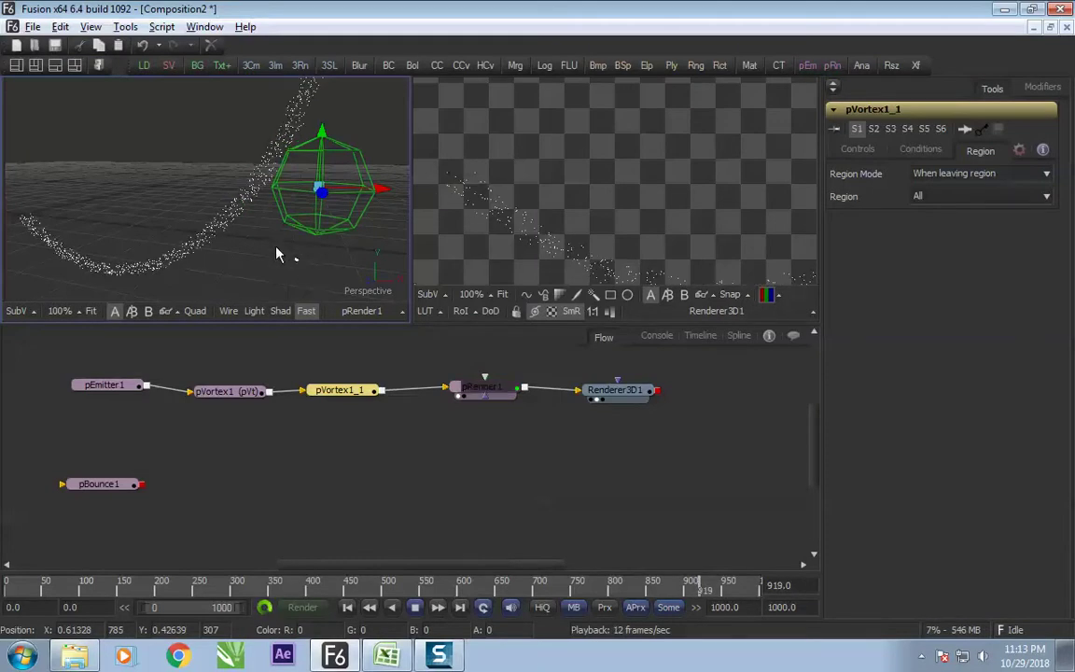
left_click_drag(277, 254, 404, 240)
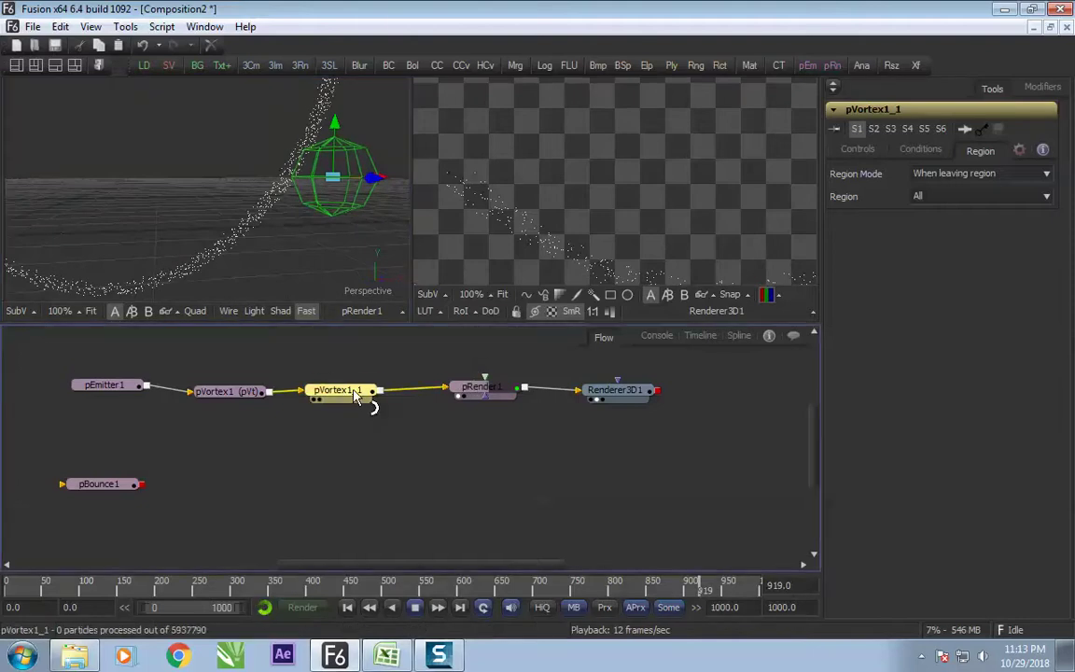
key("Delete")
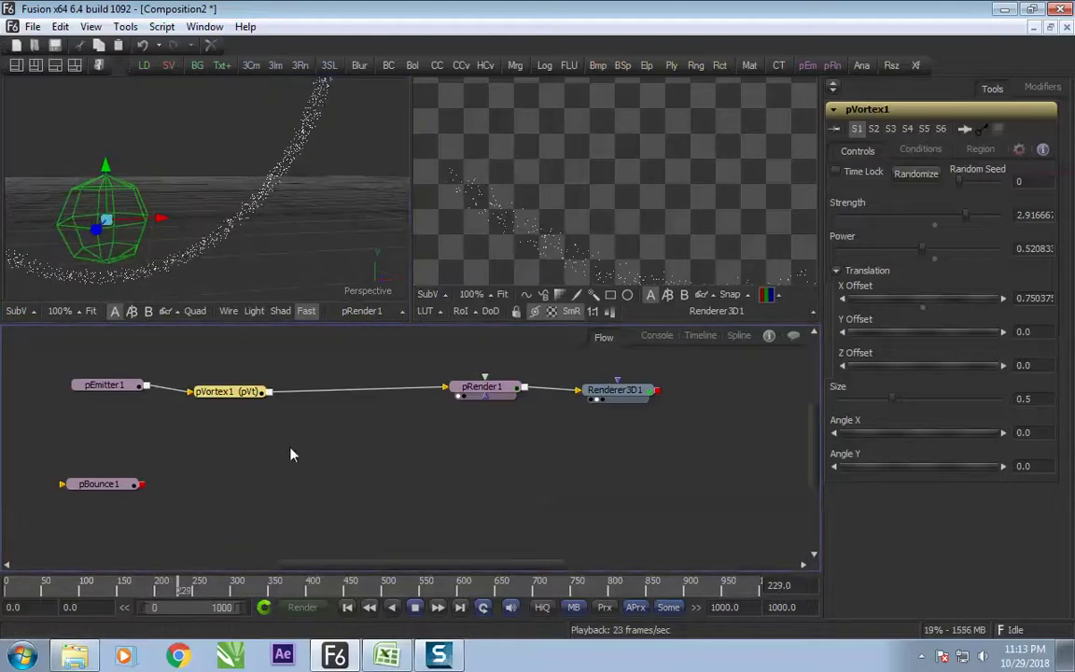
Detach pVortex1 from the chain, stack it just above pBounce1, and reposition pEmitter1 closer to pRender1
left_click_drag(244, 394, 124, 471)
left_click_drag(104, 384, 175, 376)
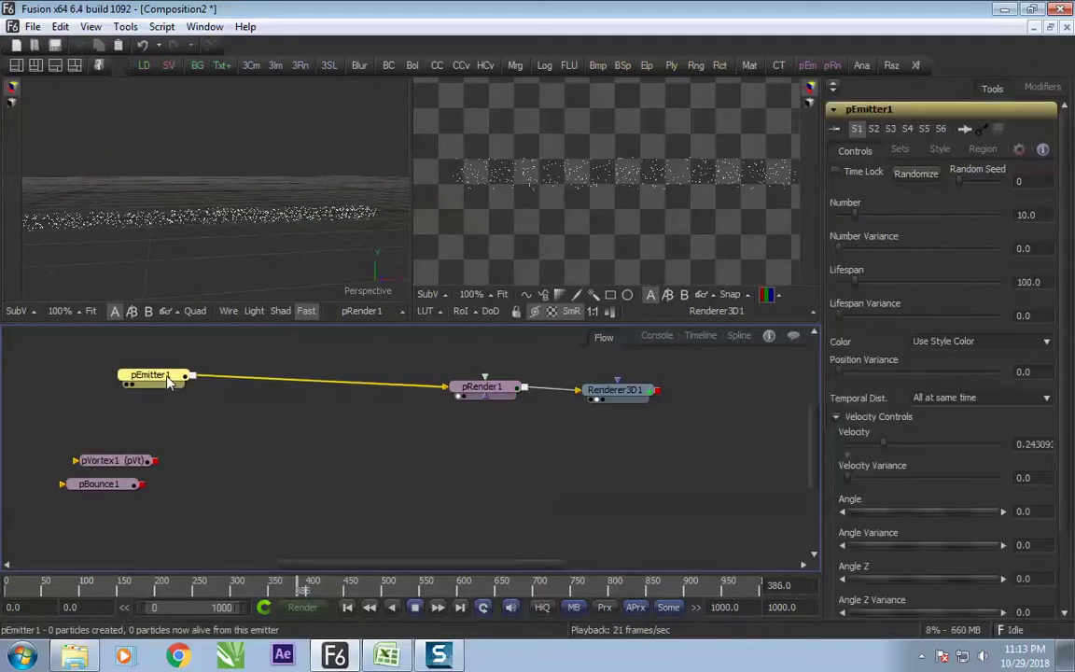
left_click_drag(135, 458, 120, 455)
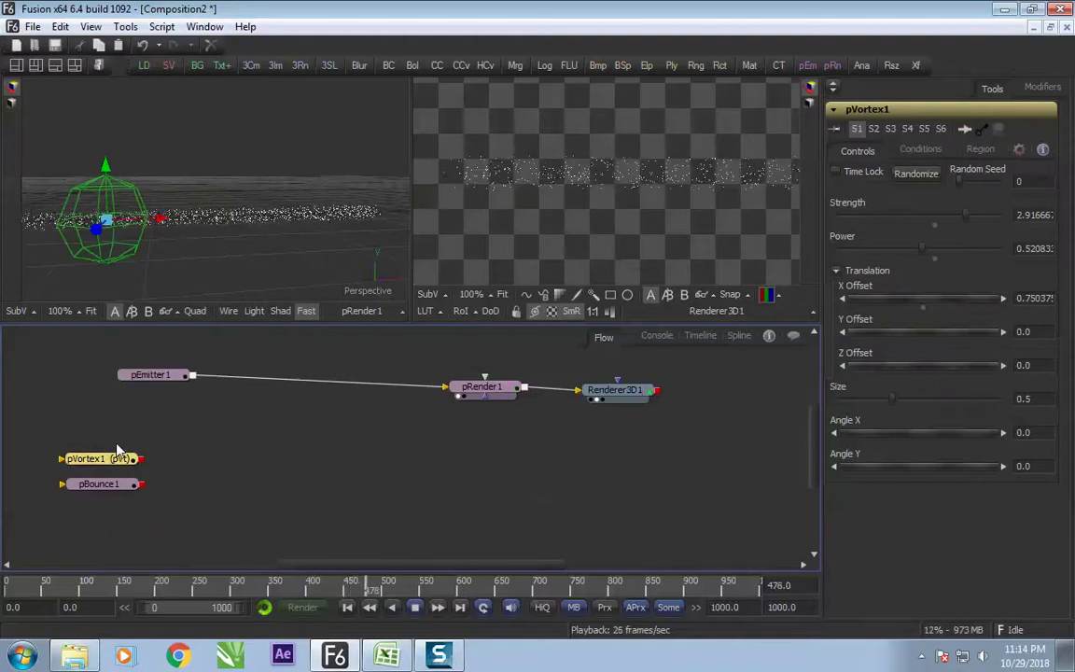
left_click_drag(110, 491, 103, 455)
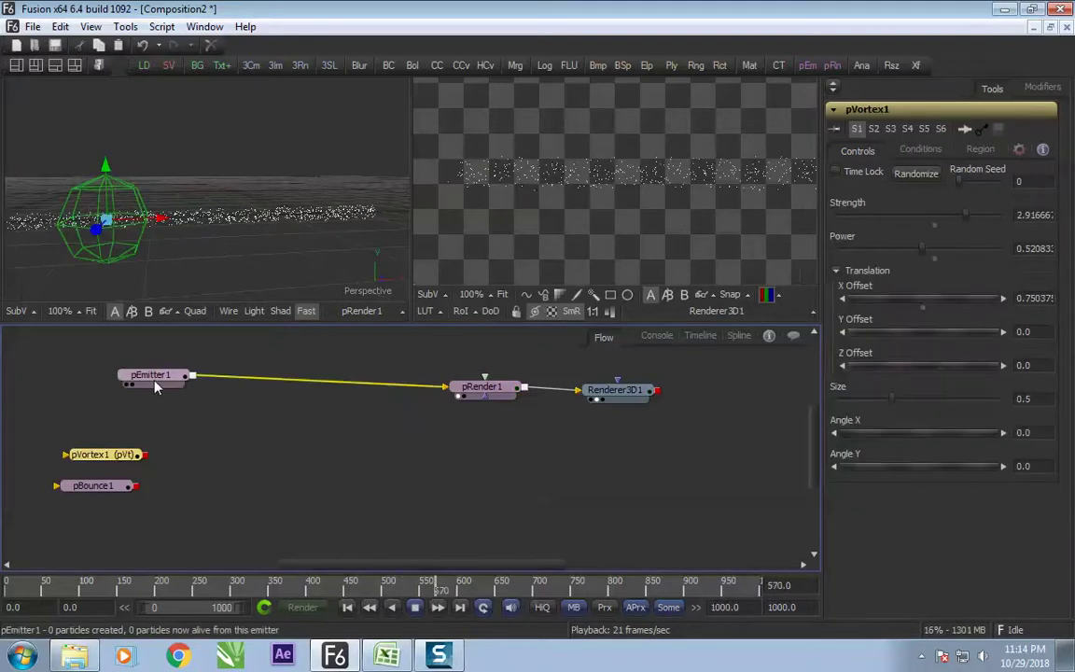
left_click_drag(149, 374, 139, 374)
left_click_drag(114, 494, 121, 489)
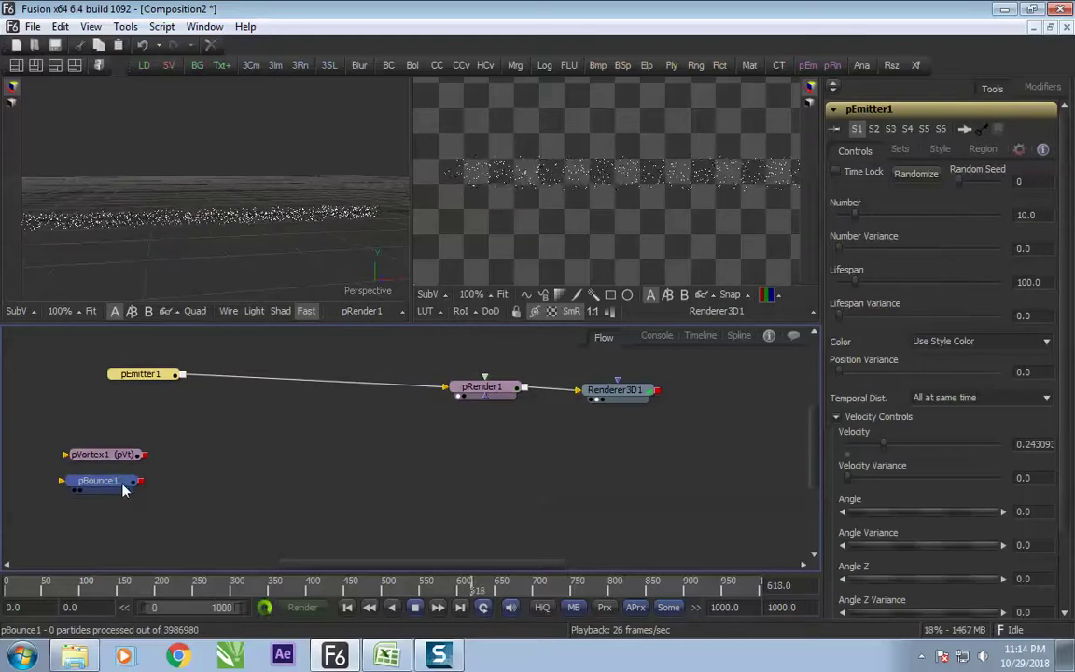
Insert a pTurbulence node between pEmitter1 and pRender1
left_click(147, 376)
key("ctrl+space")
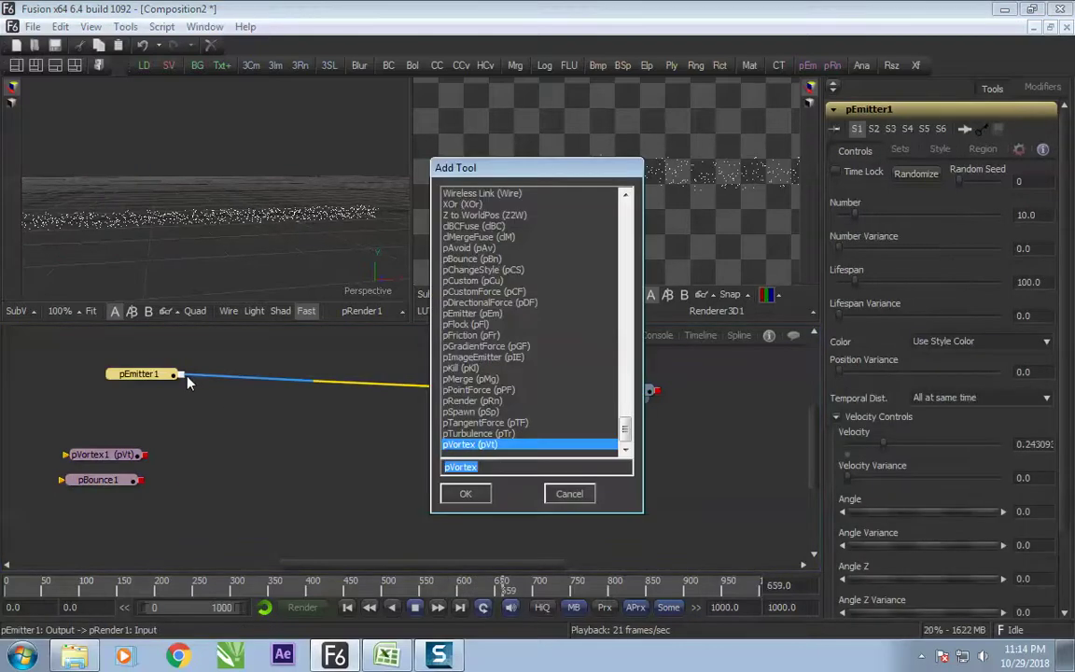
type("toru")
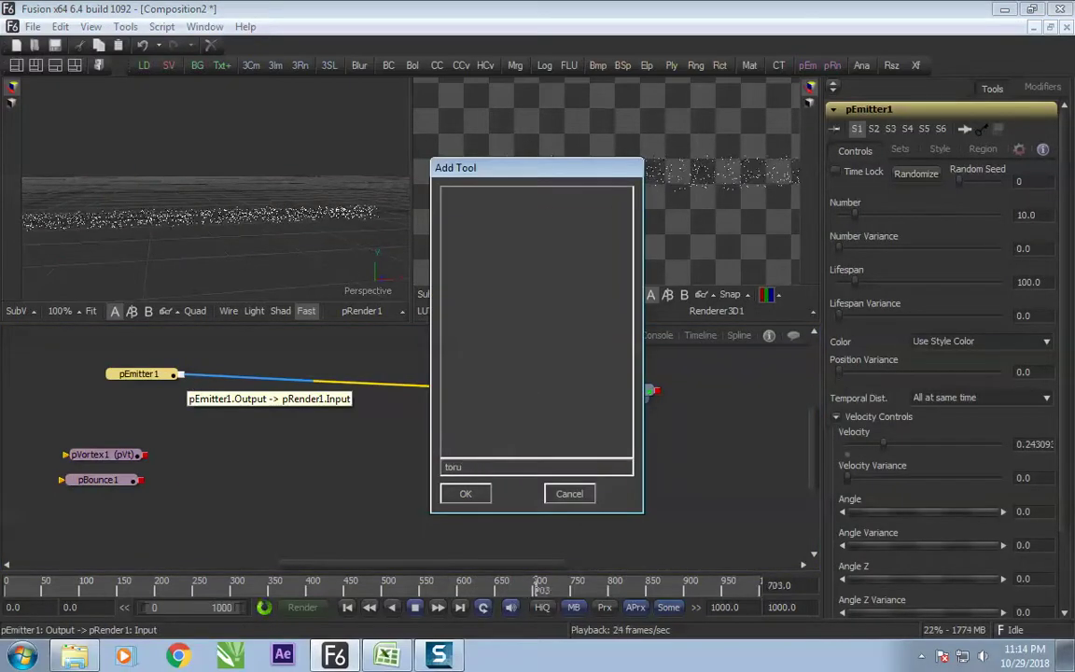
key("BackSpace")
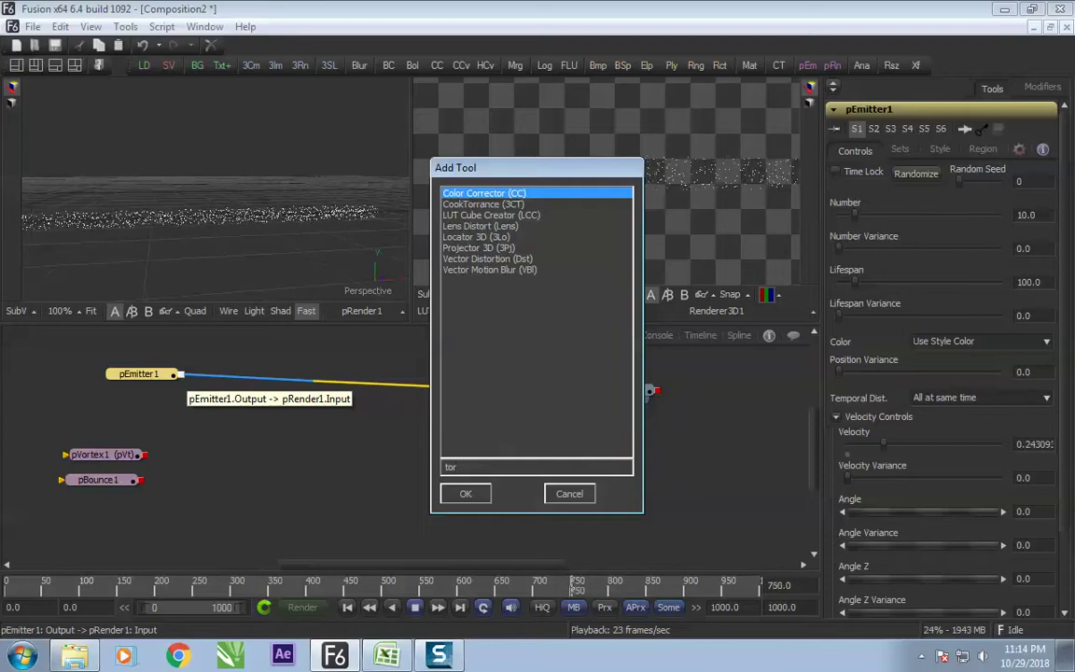
key("BackSpace")
key("BackSpace")
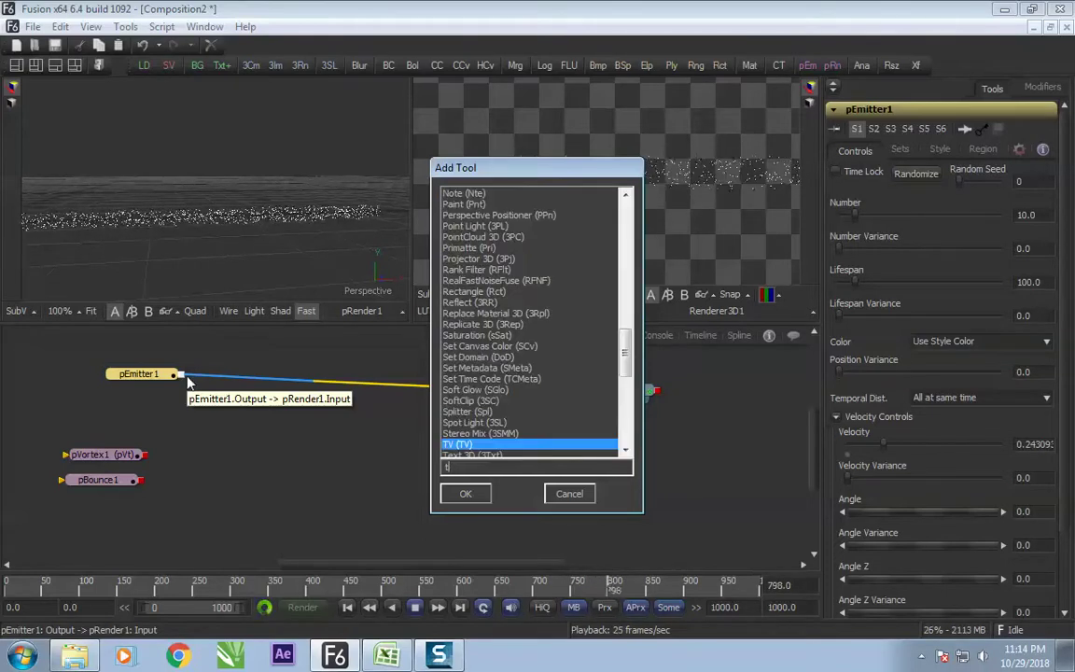
type("u")
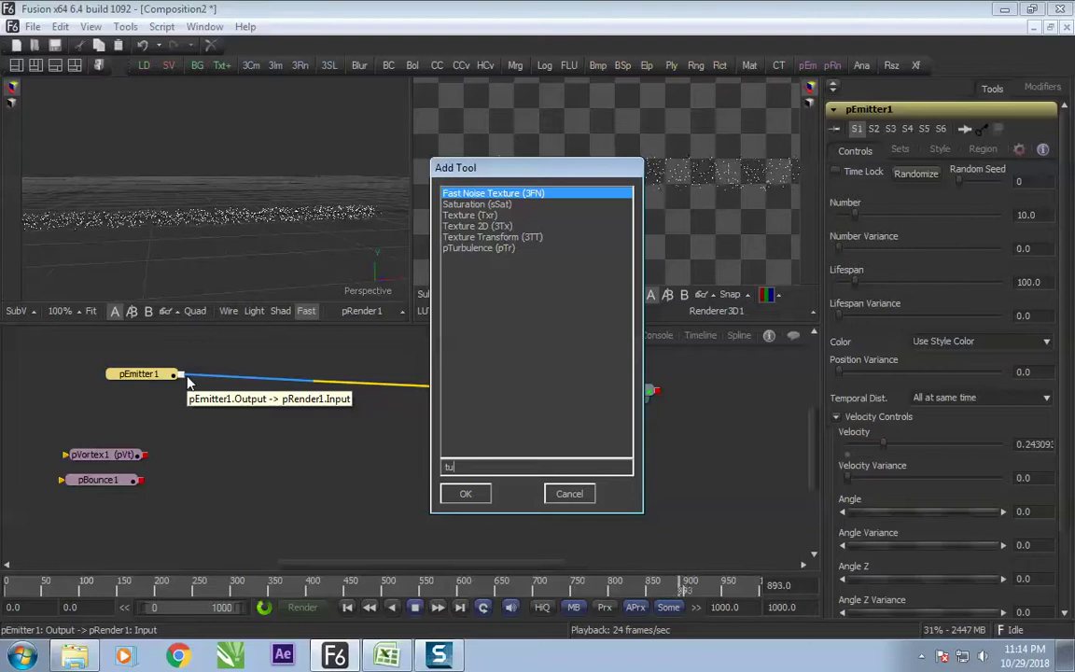
key("Down")
key("Down")
key("Down")
key("Down")
key("Down")
key("Return")
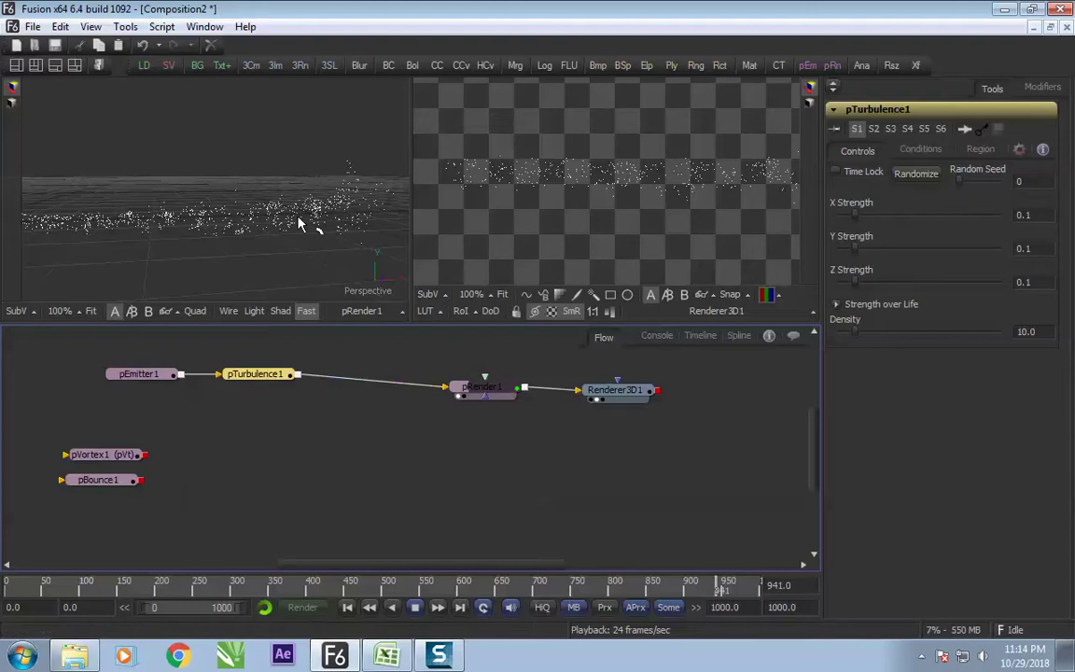
Set pEmitter1's Angle to about 84.5 so the particles stream upward, and play back the turbulent stream
left_click_drag(299, 217, 238, 300)
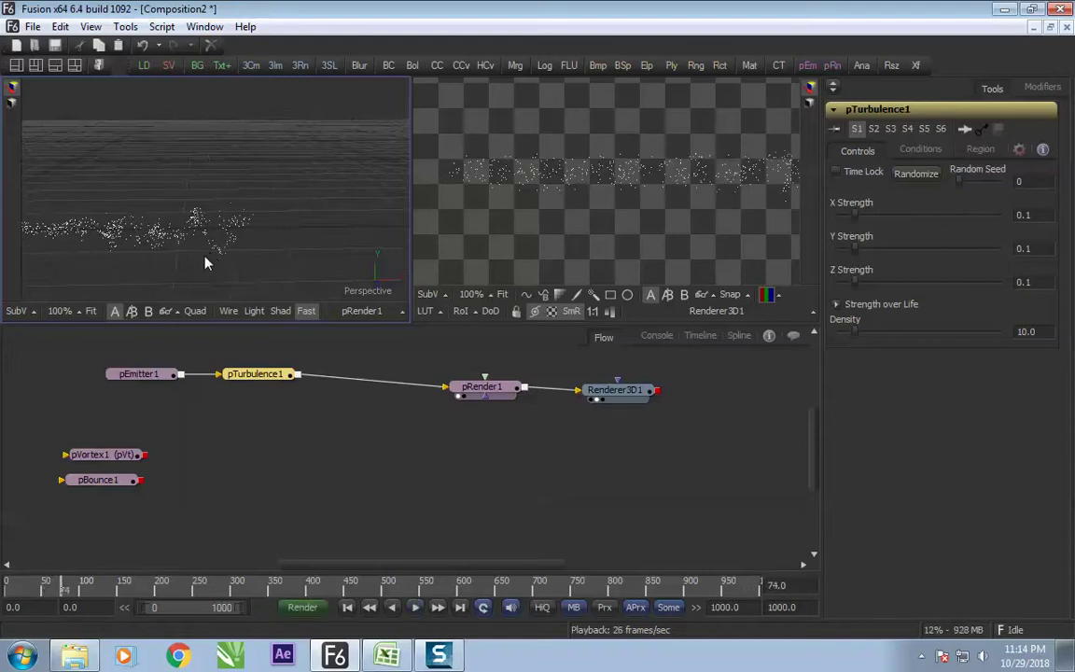
left_click_drag(207, 252, 329, 258)
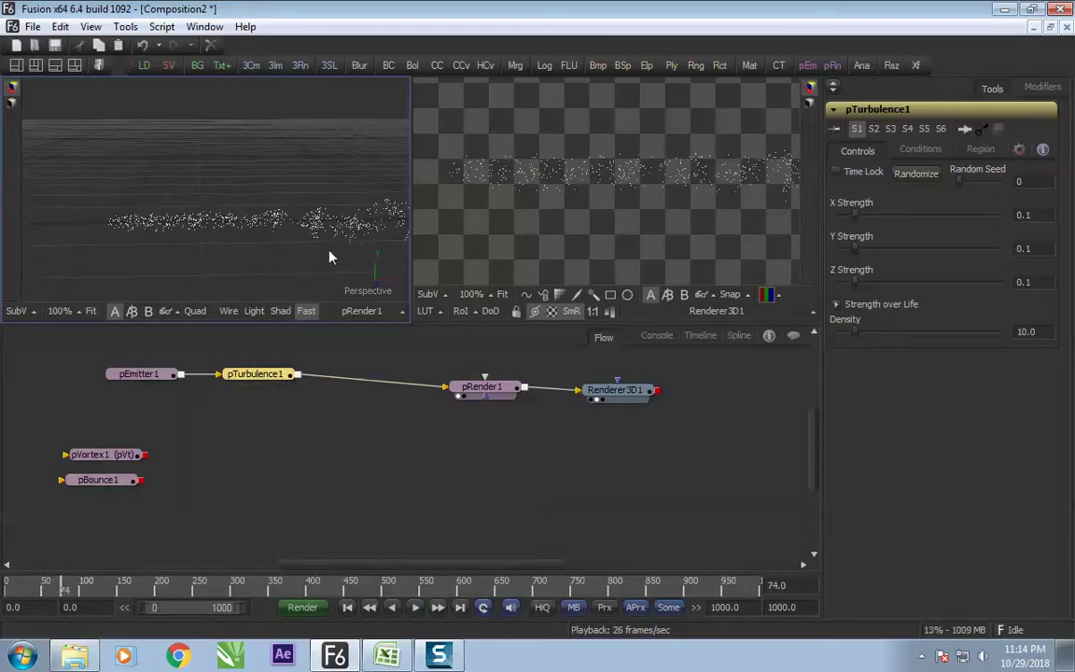
left_click(149, 374)
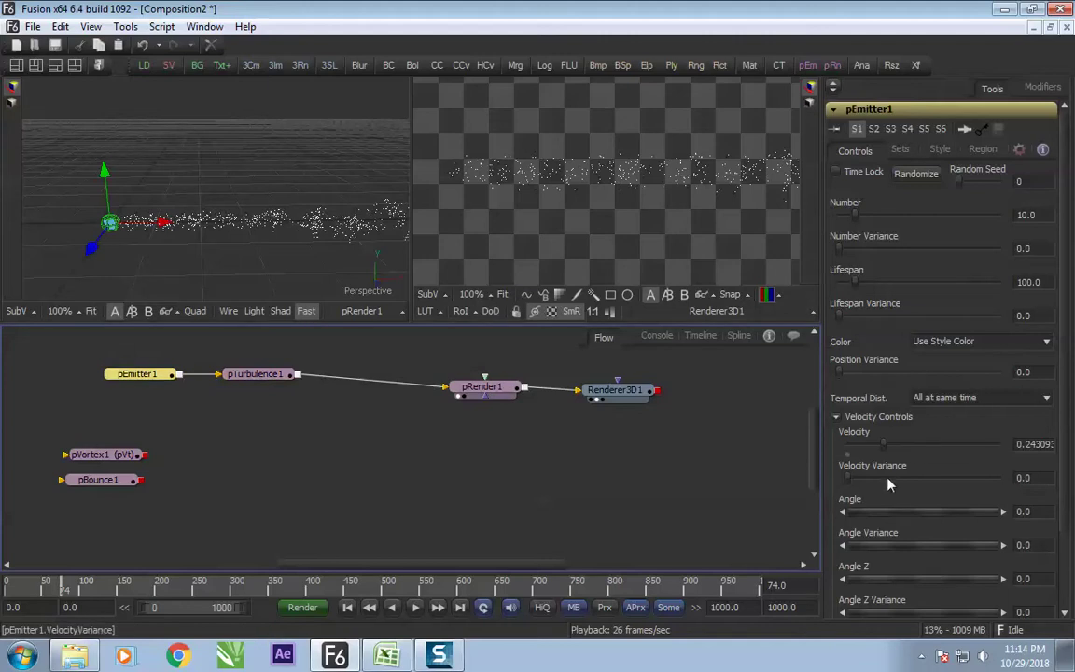
left_click_drag(878, 512, 914, 516)
mouse_move(201, 181)
left_mouse_down()
mouse_move(241, 242)
mouse_move(158, 248)
mouse_move(236, 216)
mouse_move(212, 201)
left_mouse_up()
key("space")
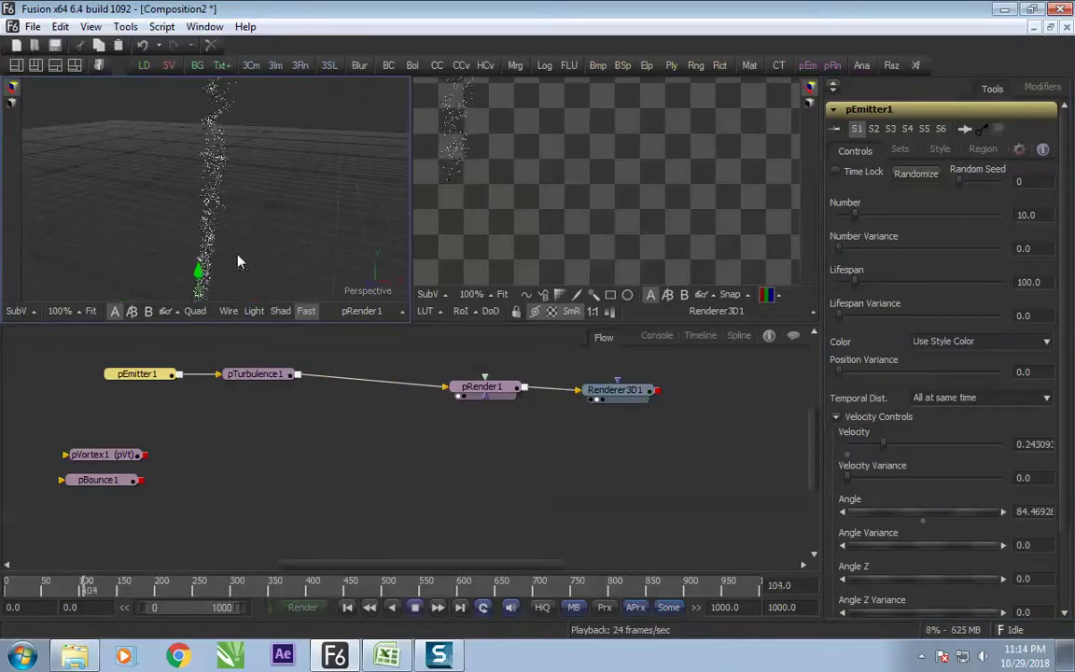
key("ctrl+Left")
key("space")
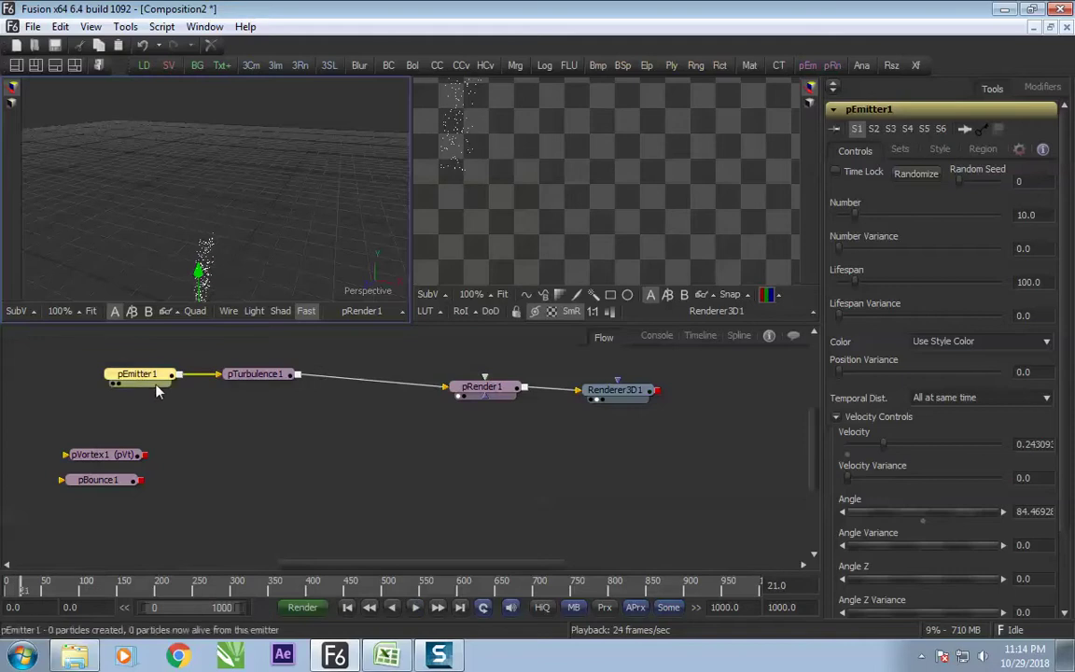
Lower pEmitter1's Velocity to about 0.138 and play back the rising column
left_click(155, 381)
left_click_drag(891, 459, 876, 451)
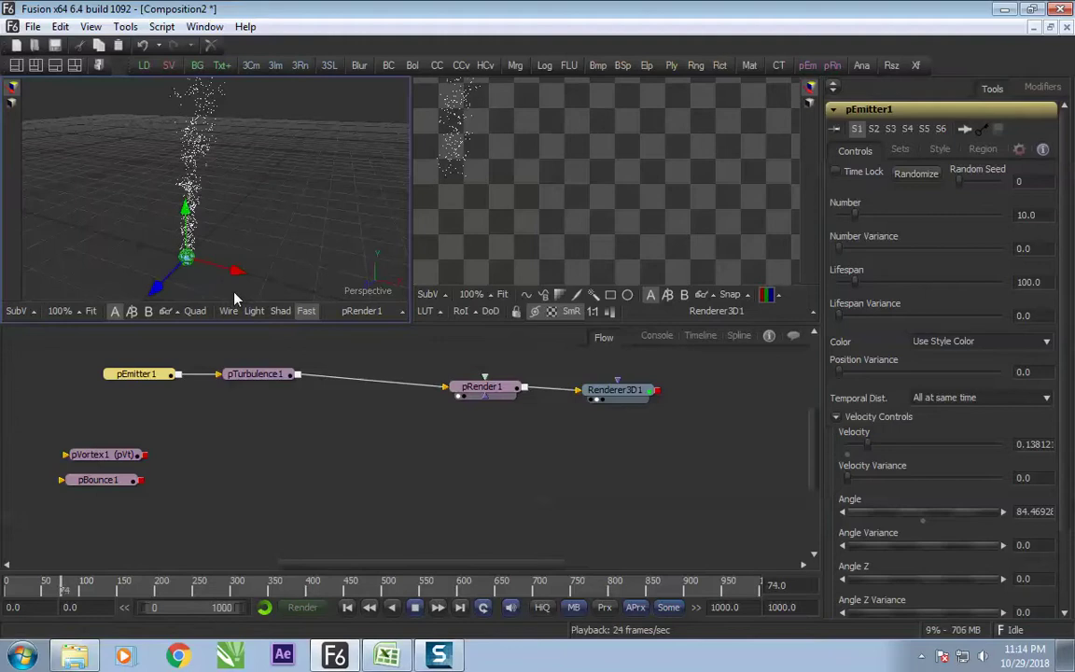
key("space")
left_click_drag(233, 250, 227, 222)
key("space")
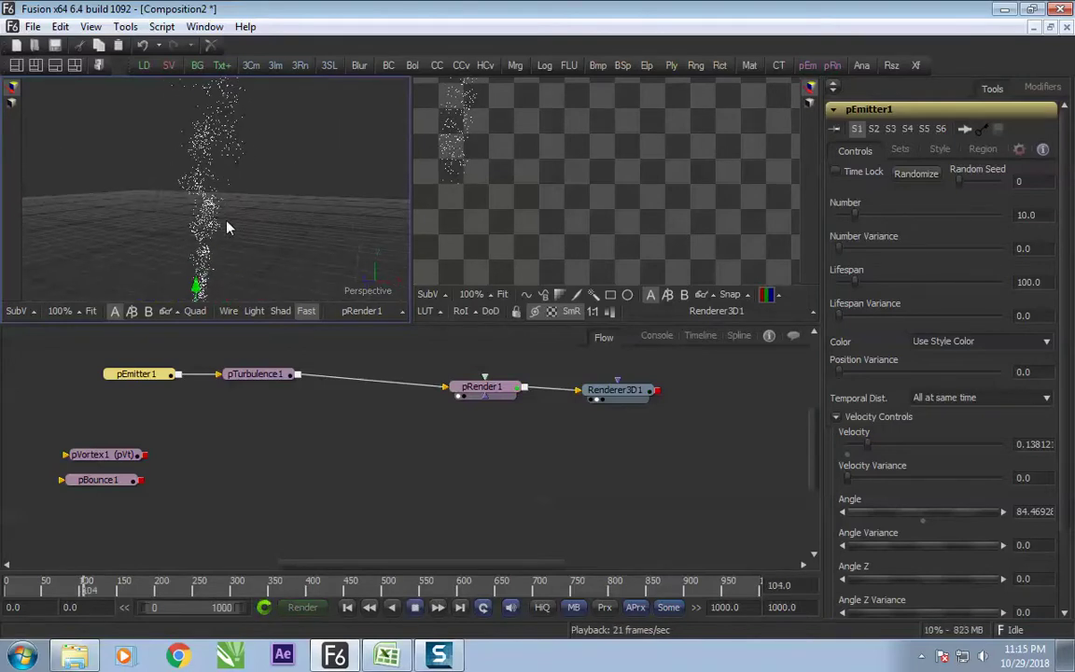
key("space")
Centre the particle column in the 2D view and move pRender1 closer to pTurbulence1
left_click(254, 373)
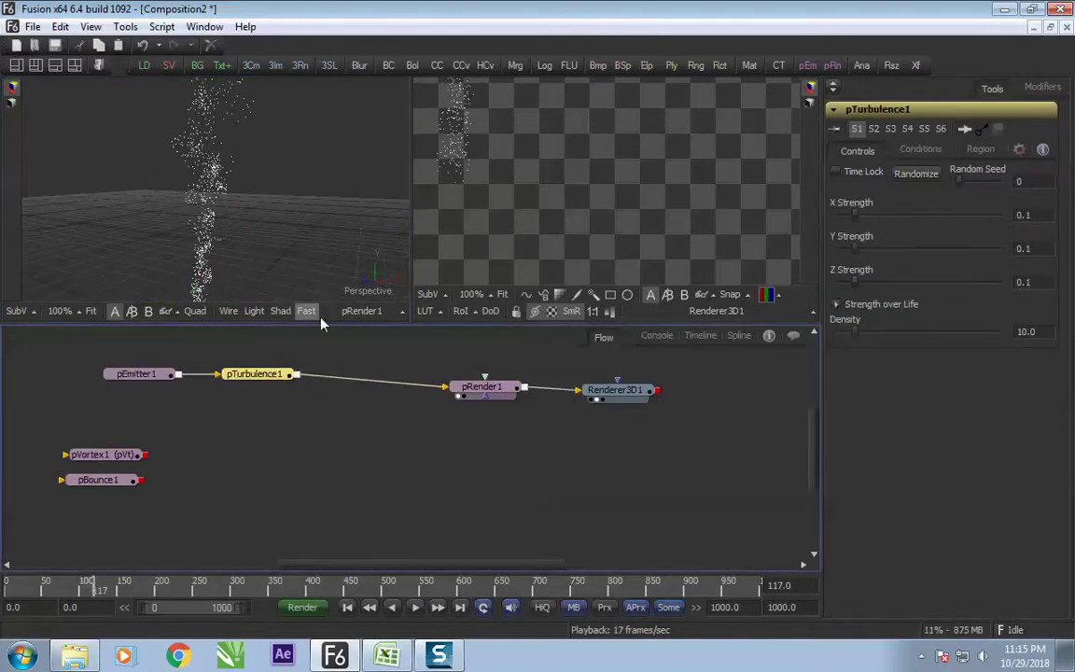
left_click(482, 392)
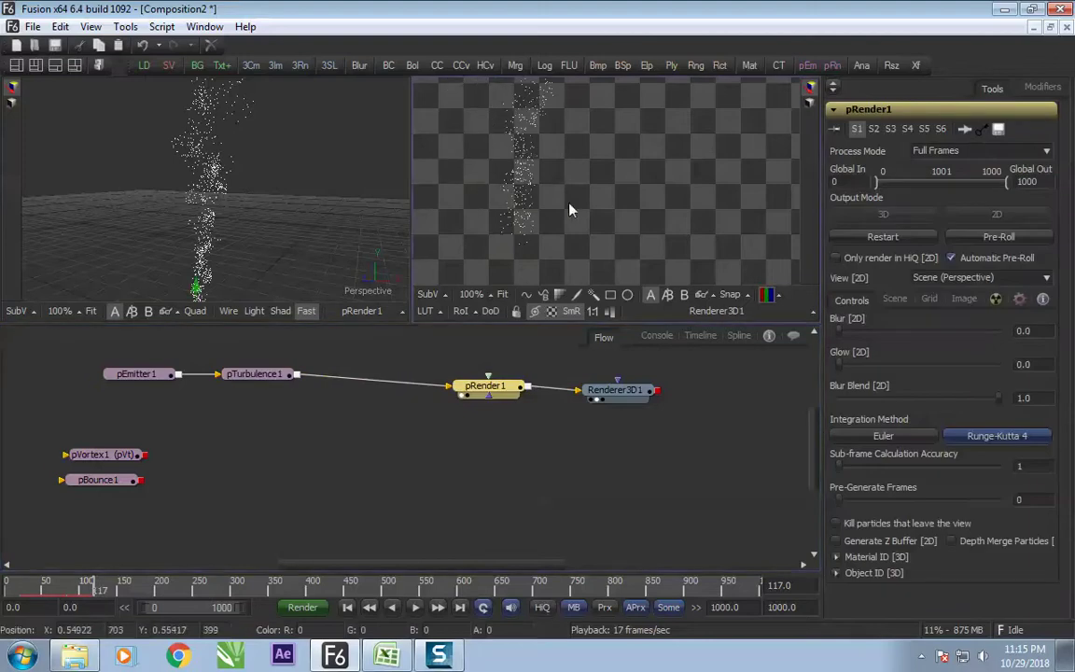
left_click(264, 376)
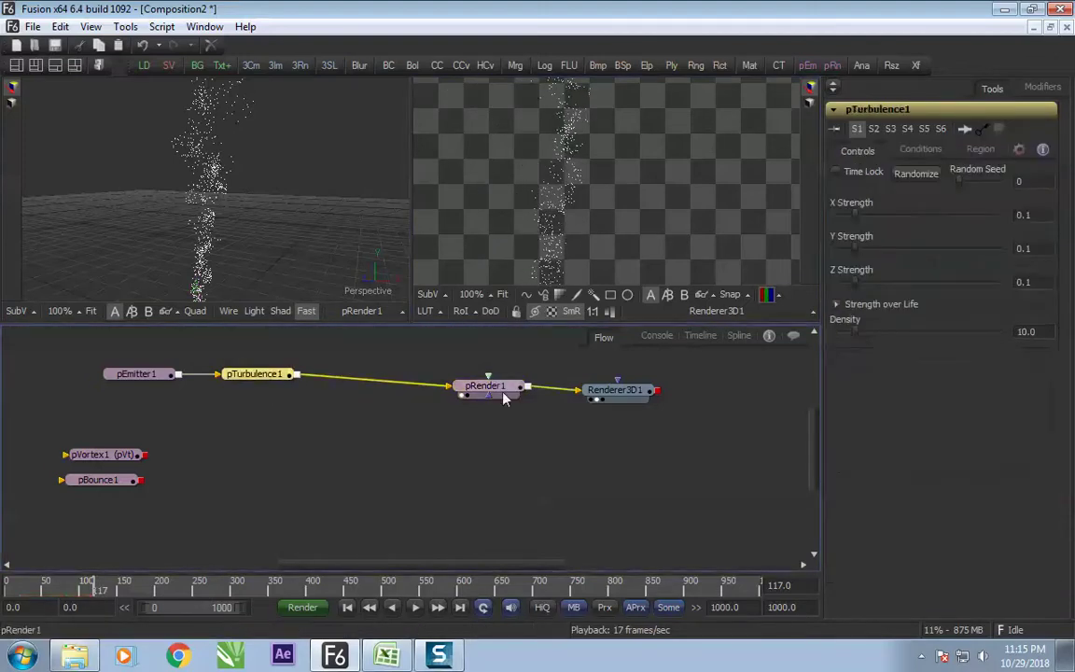
left_click_drag(485, 386, 396, 383)
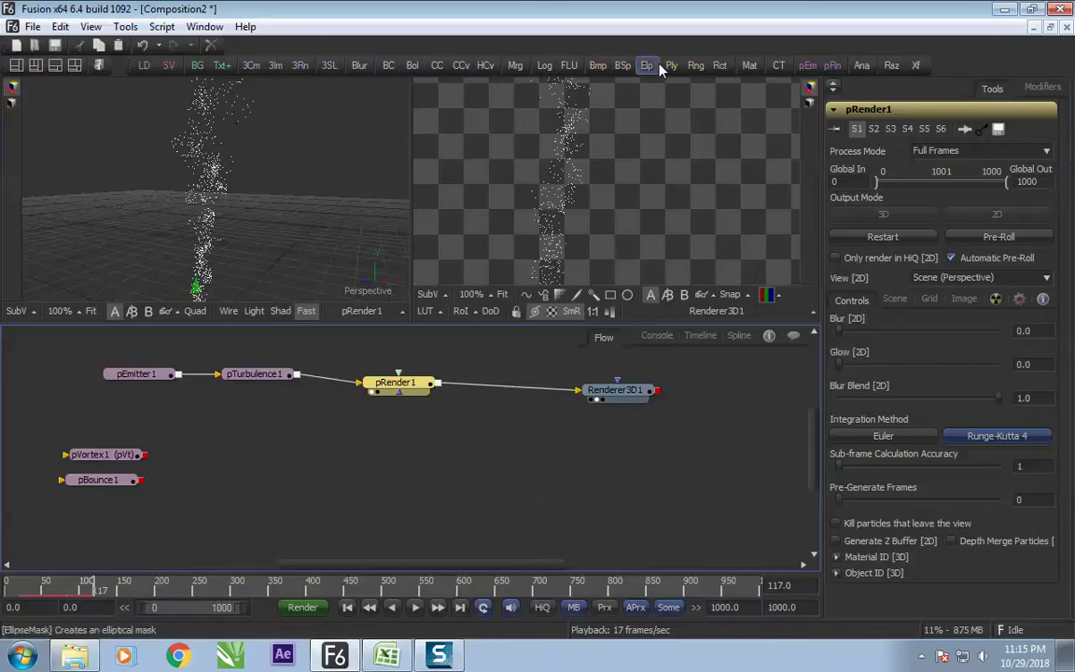
Add a Blur node and connect it after Renderer3D1 at the end of the chain
left_click_drag(459, 262, 510, 387)
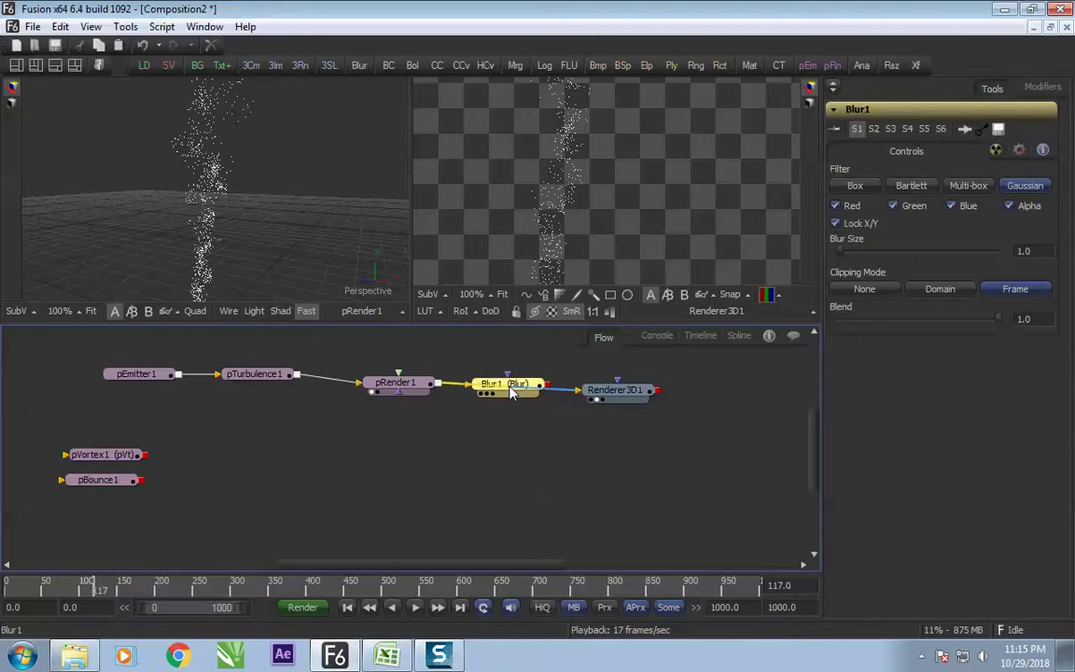
left_click_drag(600, 393, 668, 388)
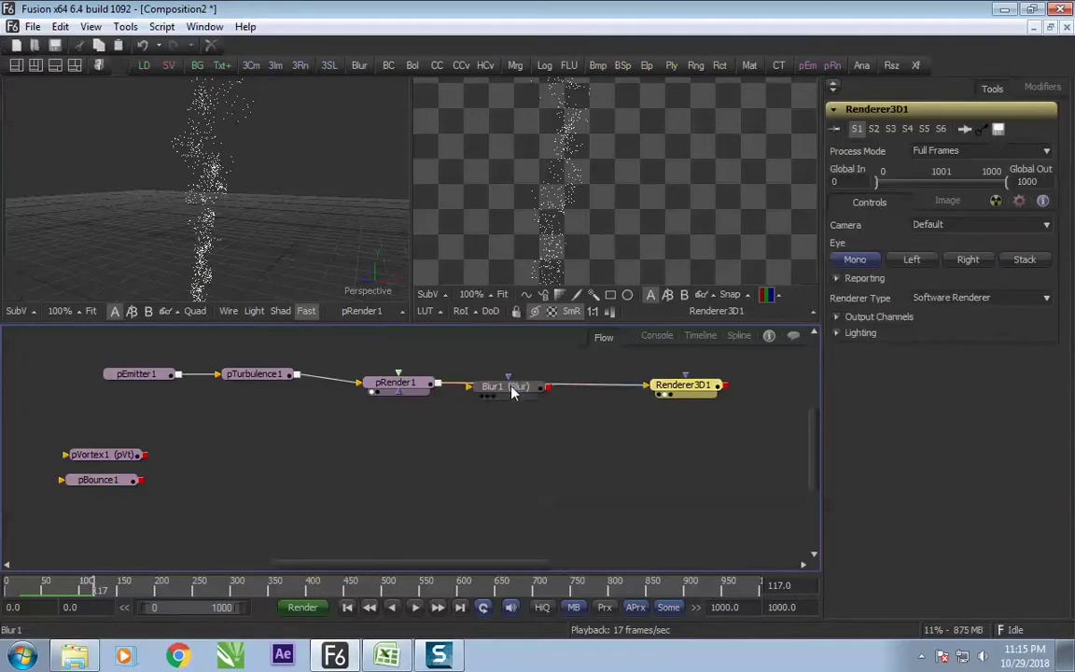
left_click_drag(531, 390, 531, 430)
left_click_drag(690, 390, 574, 392)
left_click_drag(537, 432, 701, 395)
left_click_drag(605, 389, 680, 393)
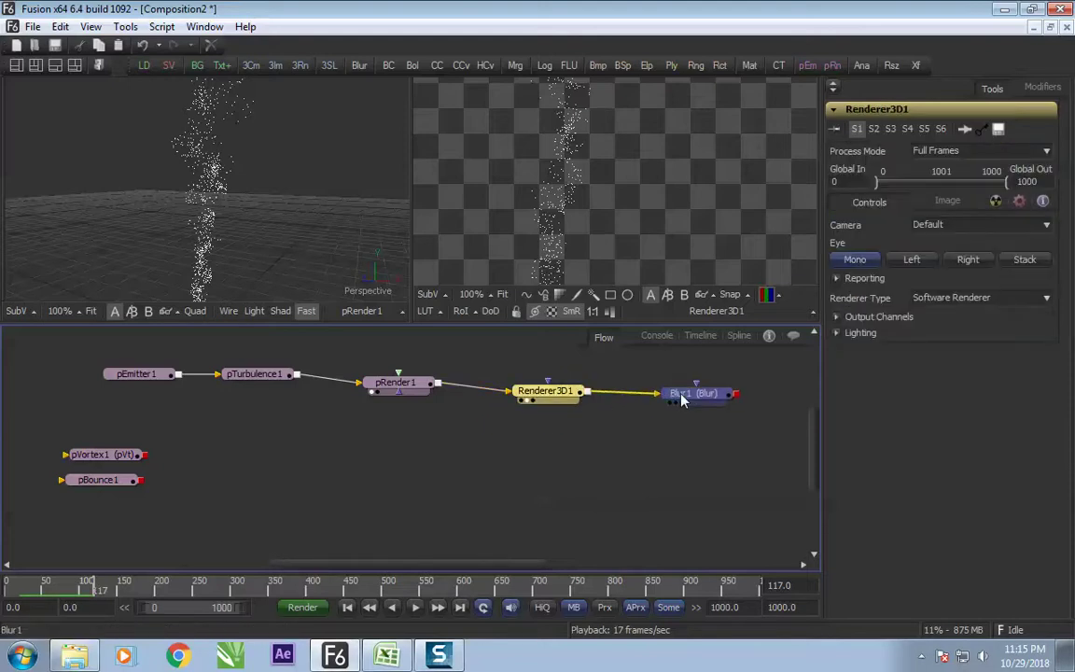
Show Blur1 in the 2D view and set its Blur Size to about 6.8
left_click(676, 403)
left_click(687, 390)
left_click_drag(632, 194, 666, 156)
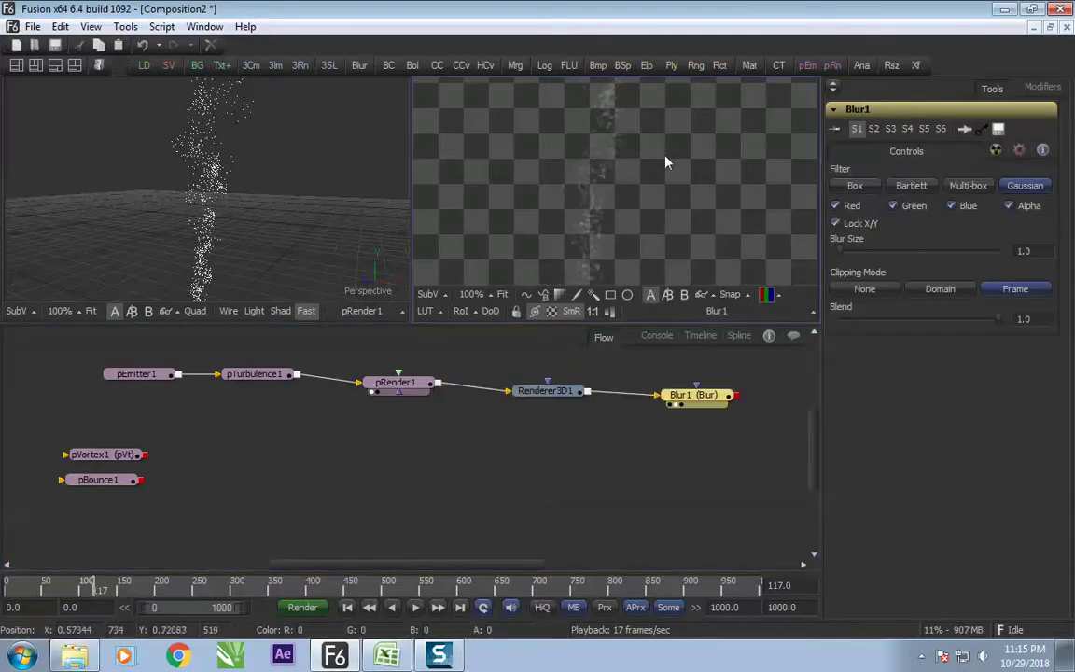
left_click(691, 400)
left_click_drag(837, 250, 845, 250)
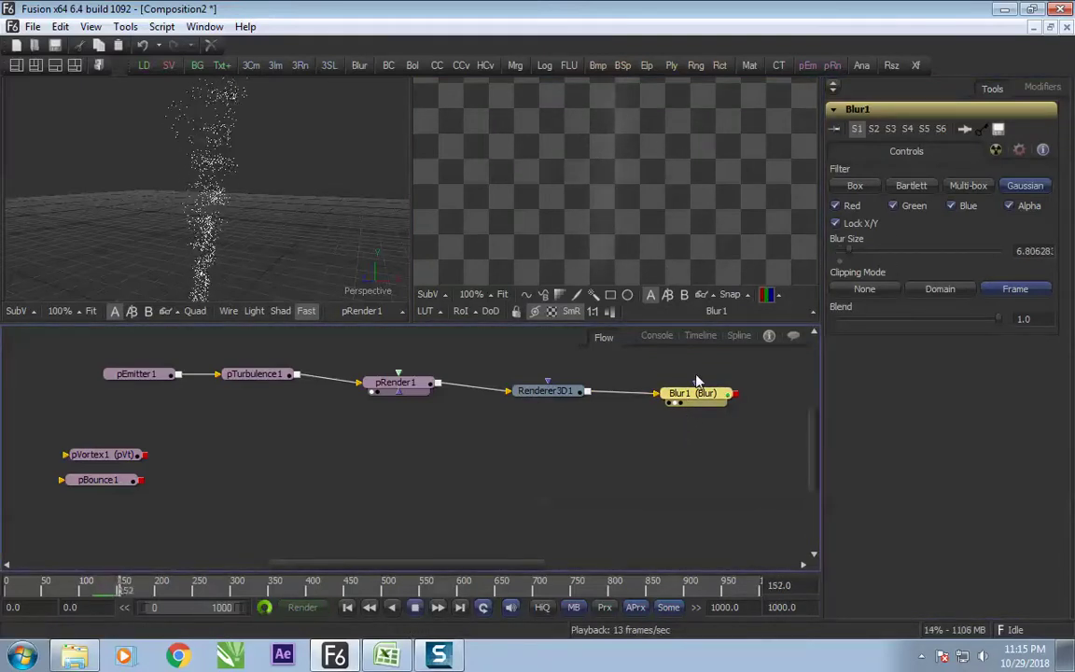
key("space")
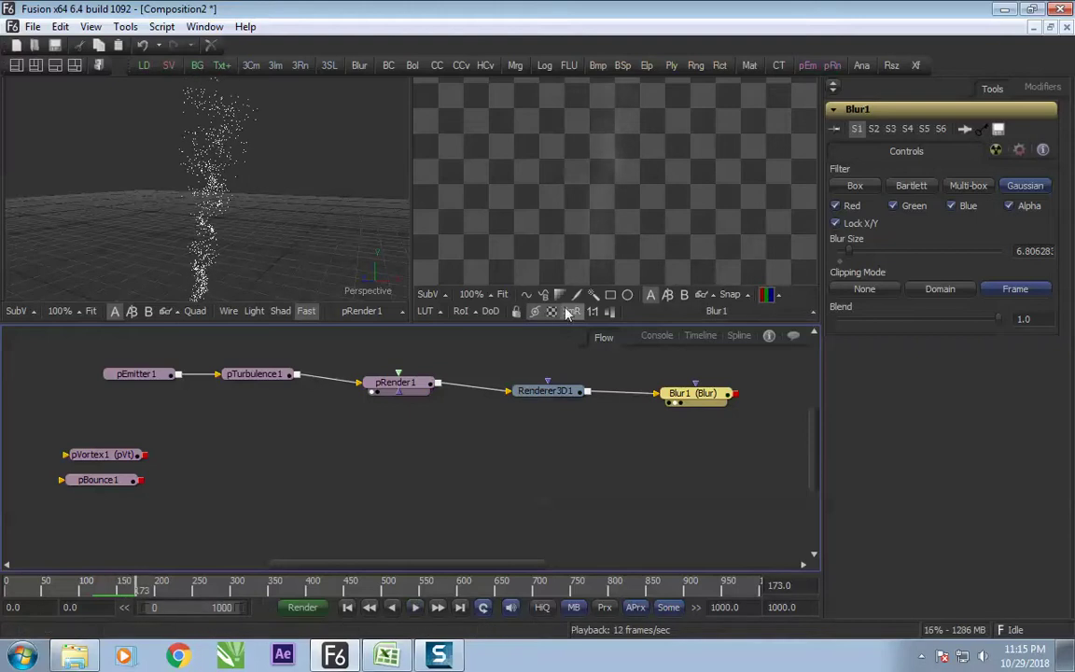
Turn off the checker underlay in the 2D view and play back the blurred particles
left_click(552, 312)
key("space")
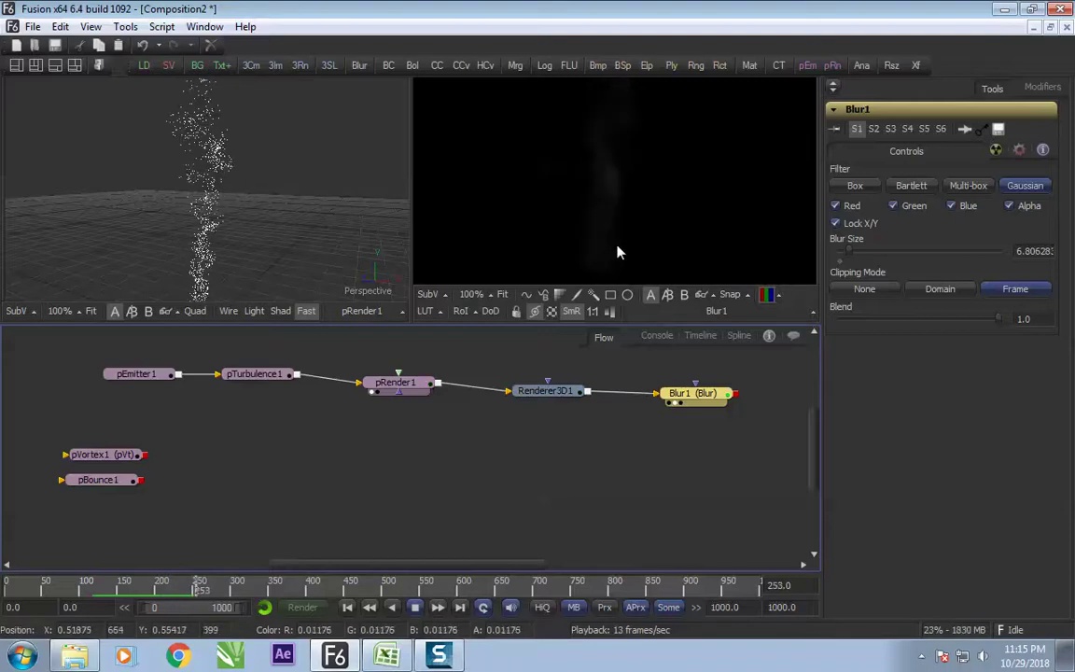
key("space")
Rearrange Renderer3D1 and Blur1 in the flow so they sit closer together, in line after pRender1
left_click_drag(689, 394, 686, 377)
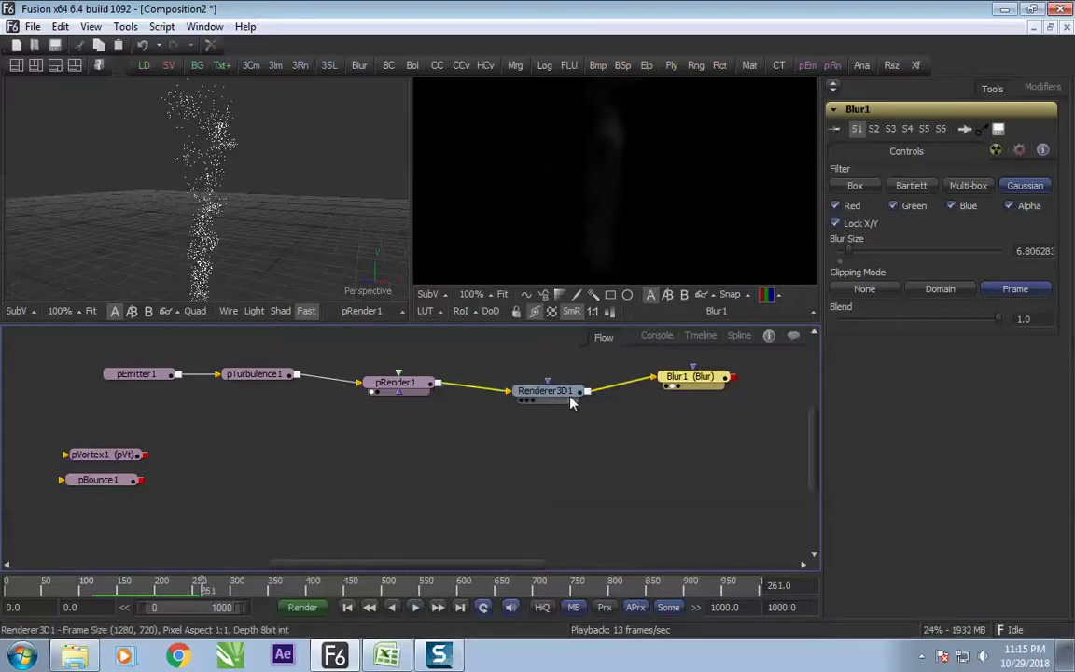
left_click_drag(558, 400, 546, 437)
left_click(574, 459)
left_click(590, 438)
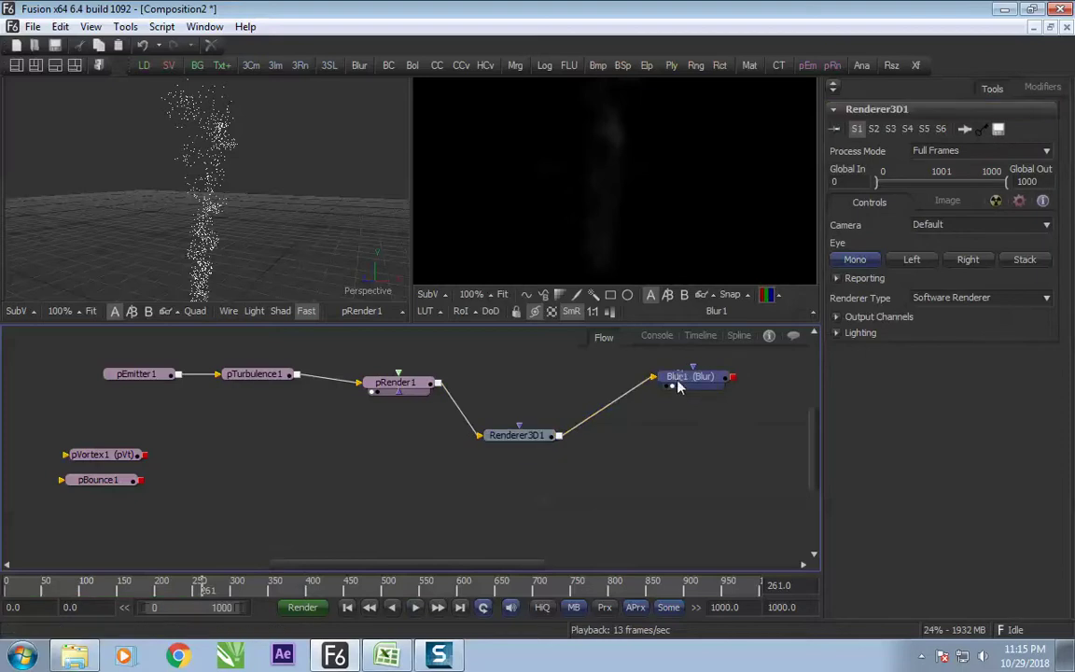
left_click(686, 382)
left_click_drag(664, 413, 654, 440)
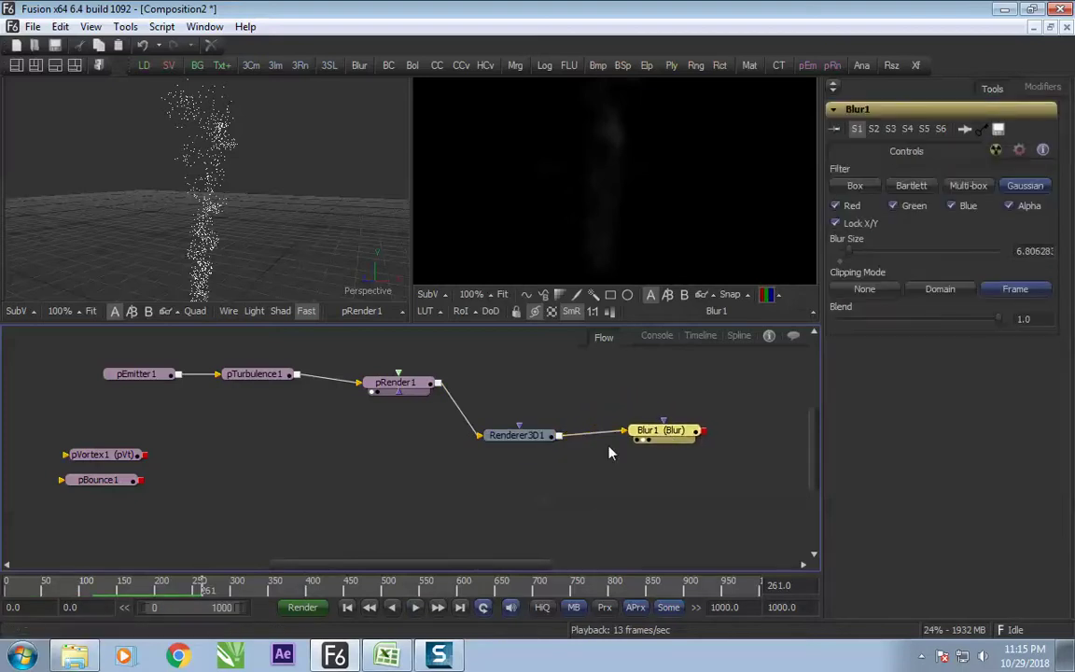
left_click_drag(484, 399, 674, 446)
left_click_drag(671, 435, 661, 396)
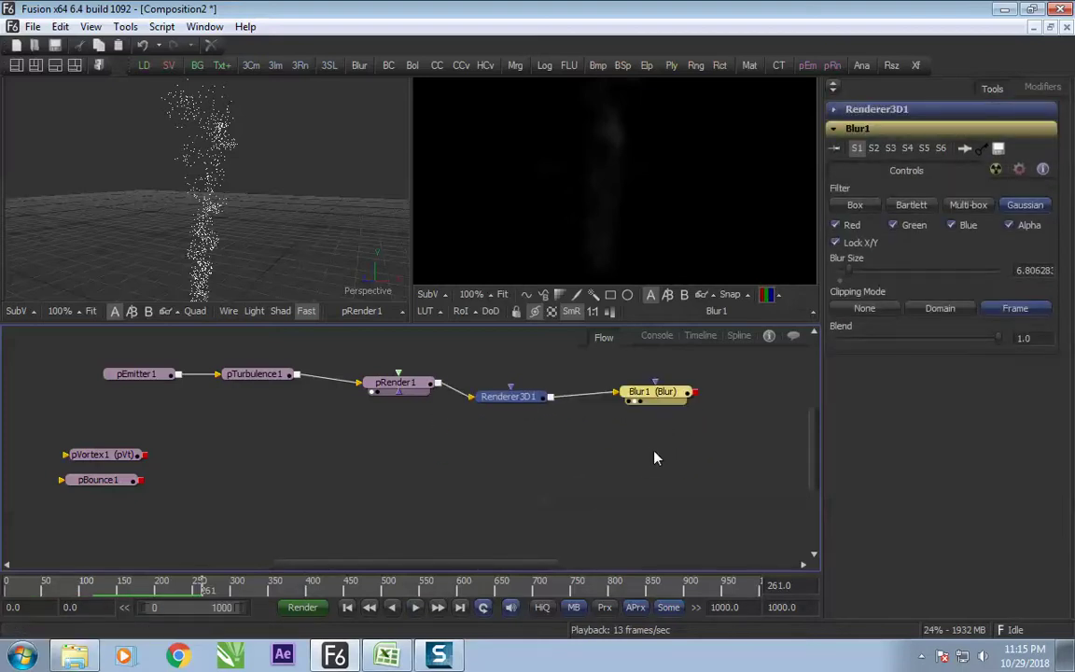
left_click(654, 452)
Add a Background node, merge Blur1 over it, and show the merged result in the 2D view
left_click_drag(583, 430, 379, 479)
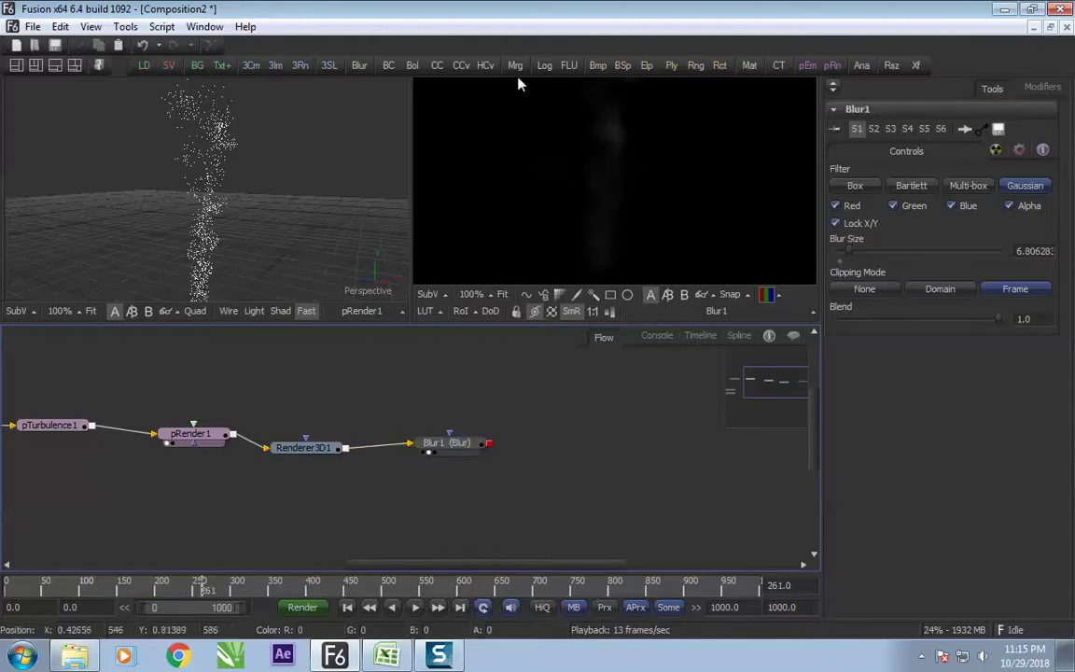
left_click_drag(196, 73, 603, 370)
left_click_drag(600, 445, 598, 419)
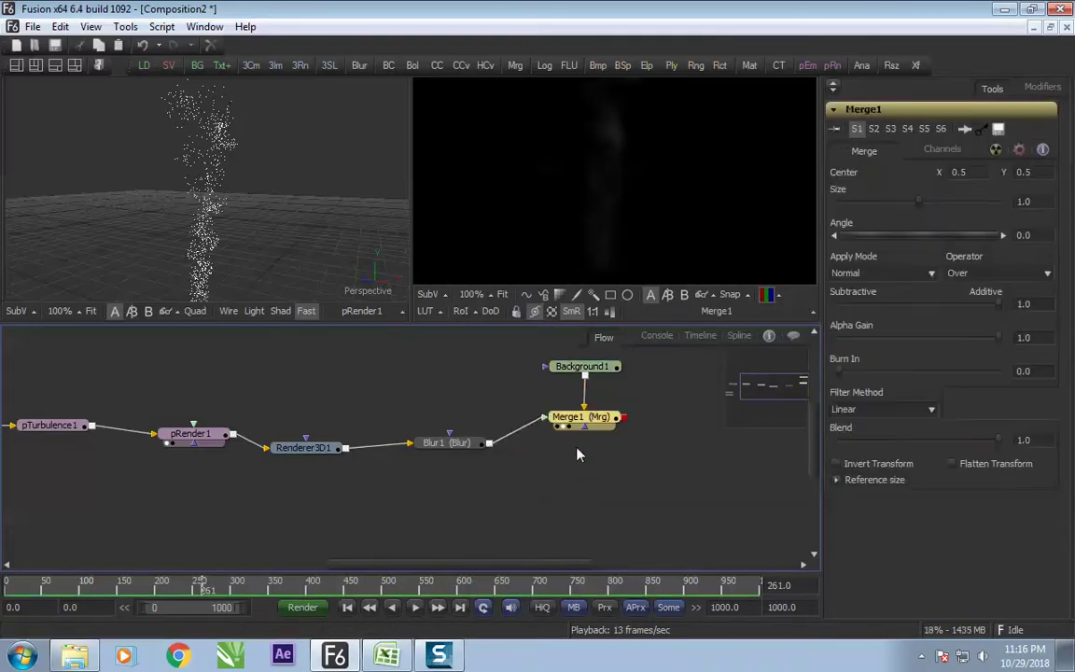
Duplicate Blur1 below the original, feed it from Renderer3D1, and merge it over Merge1 with a second Merge node
mouse_move(466, 446)
left_mouse_down()
mouse_move(468, 488)
mouse_move(455, 443)
left_mouse_up()
left_click(507, 502)
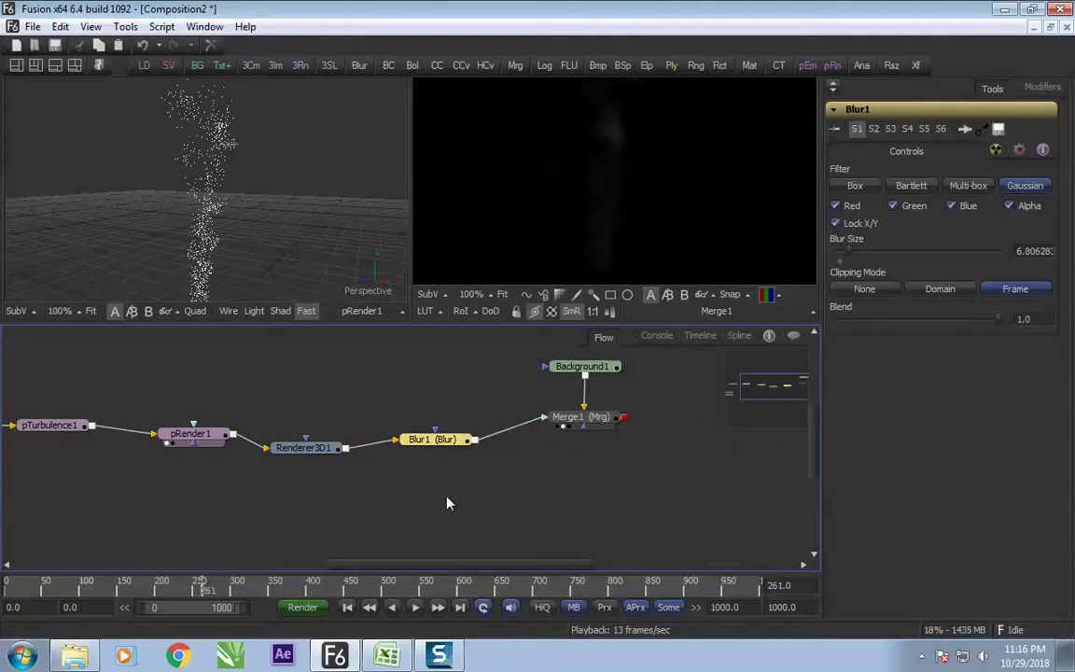
key("ctrl+v")
left_click_drag(345, 457, 372, 487)
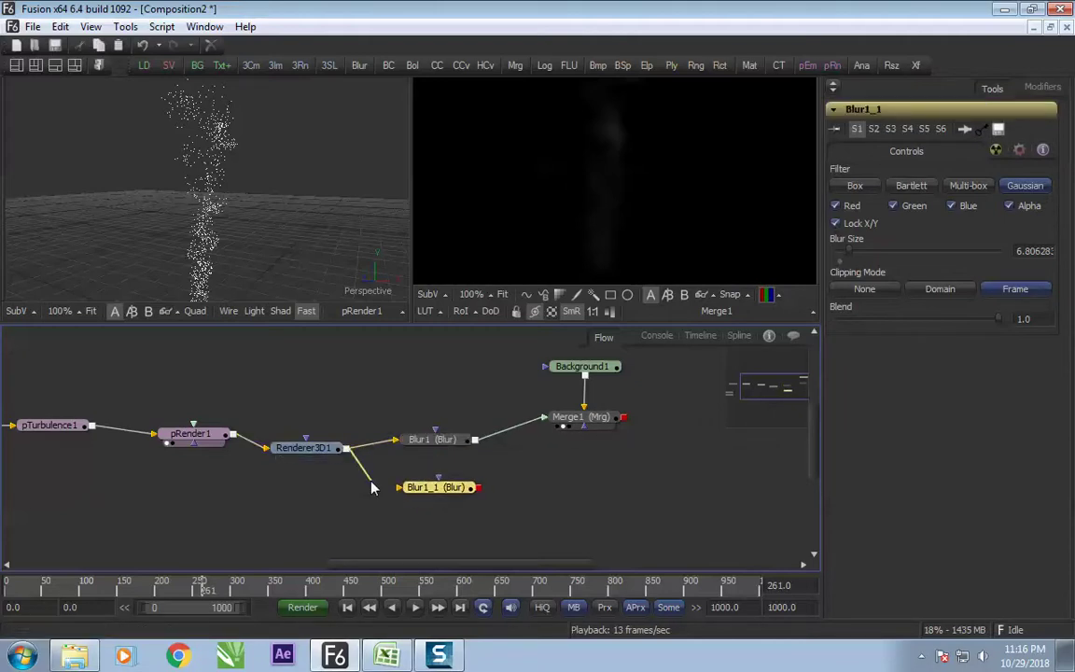
left_click_drag(436, 496, 625, 422)
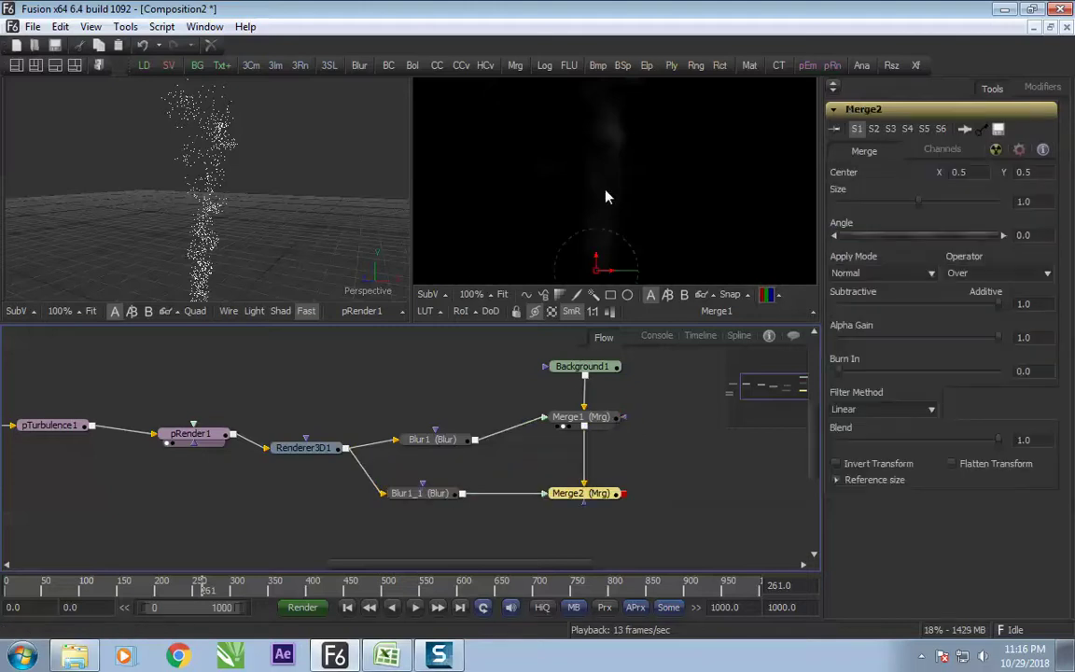
Show Merge2 in the 2D view and play back the combined blur layers
key("space")
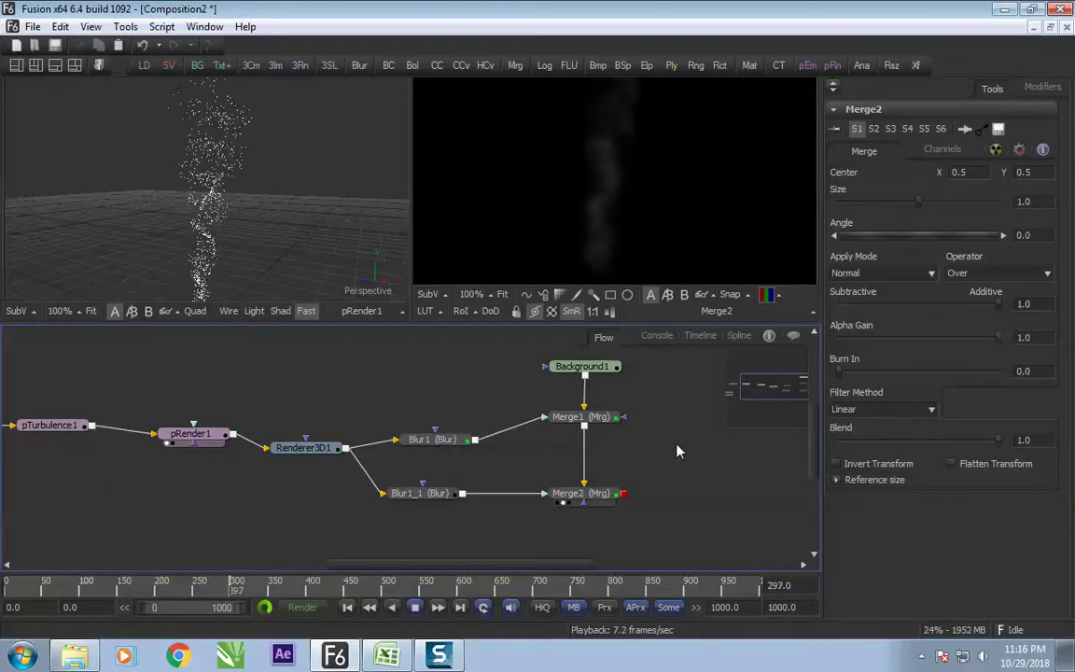
key("space")
left_click_drag(512, 416, 562, 411)
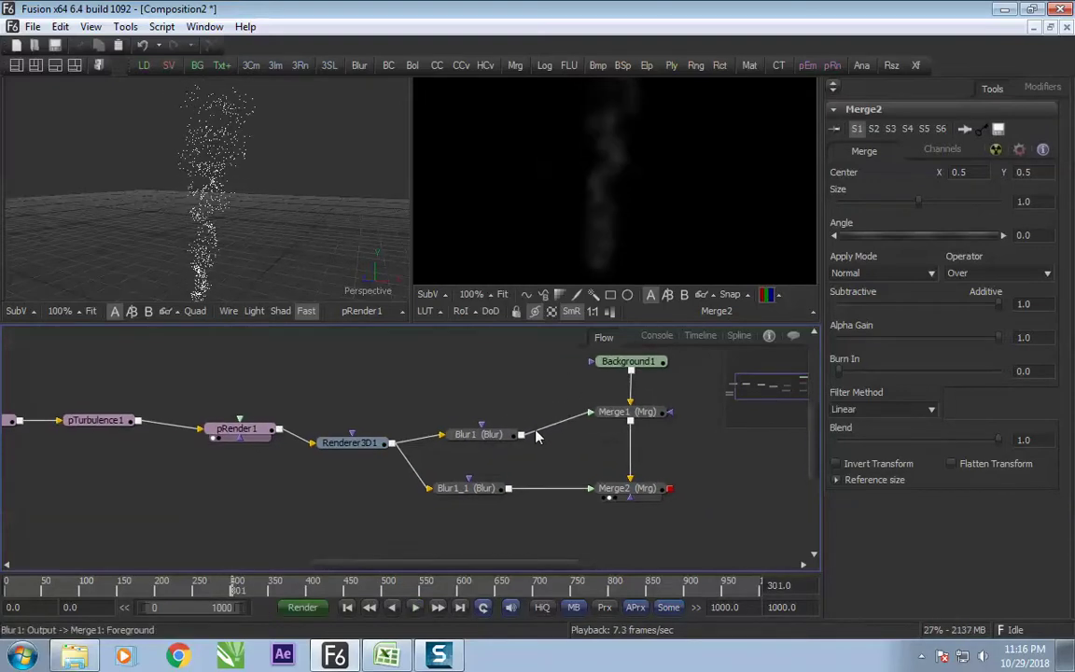
Add a Shape 3D node in the empty area below the Renderer3D1 and blur branches
left_click_drag(397, 503, 429, 495)
scroll(405, 513, "left", 1)
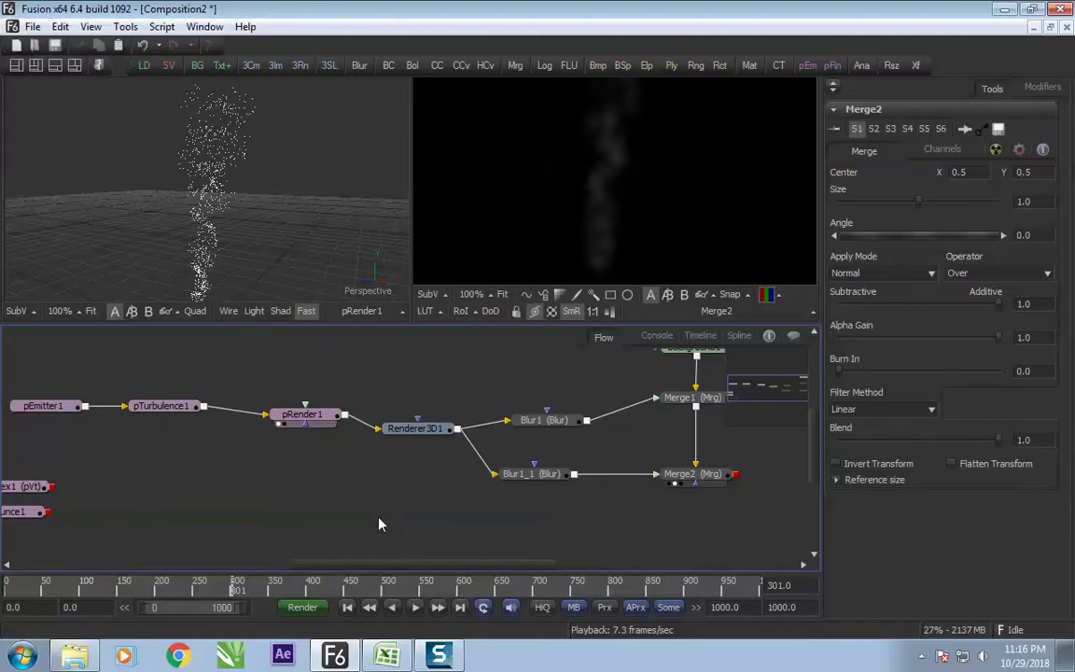
scroll(364, 495, "right", 1)
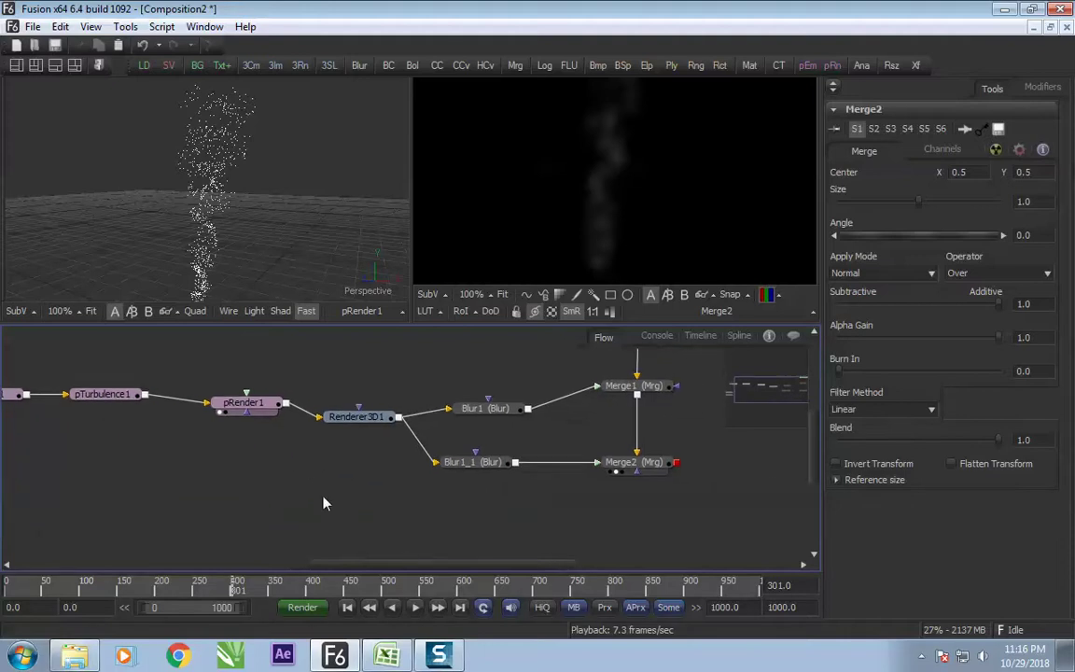
scroll(355, 479, "down", 1)
key("ctrl+space")
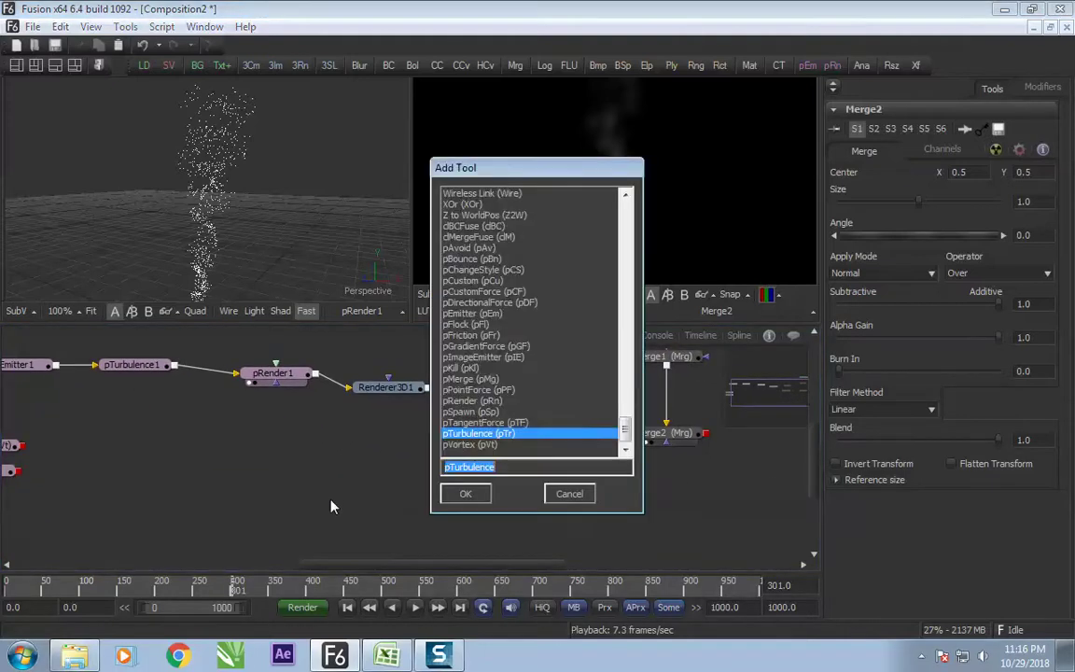
type("shap")
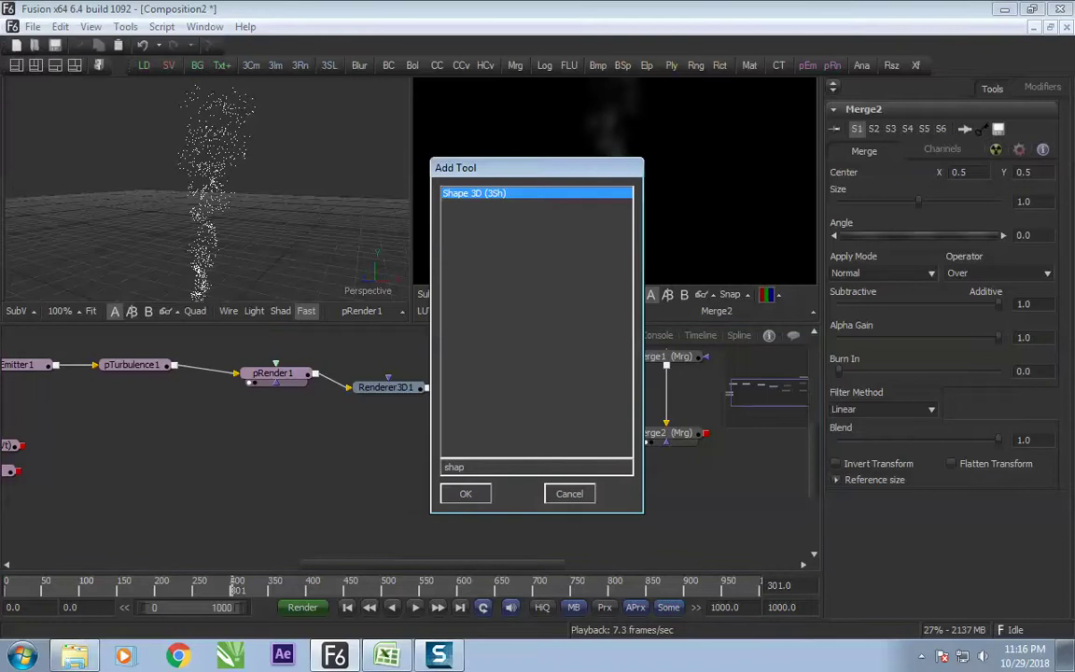
key("Return")
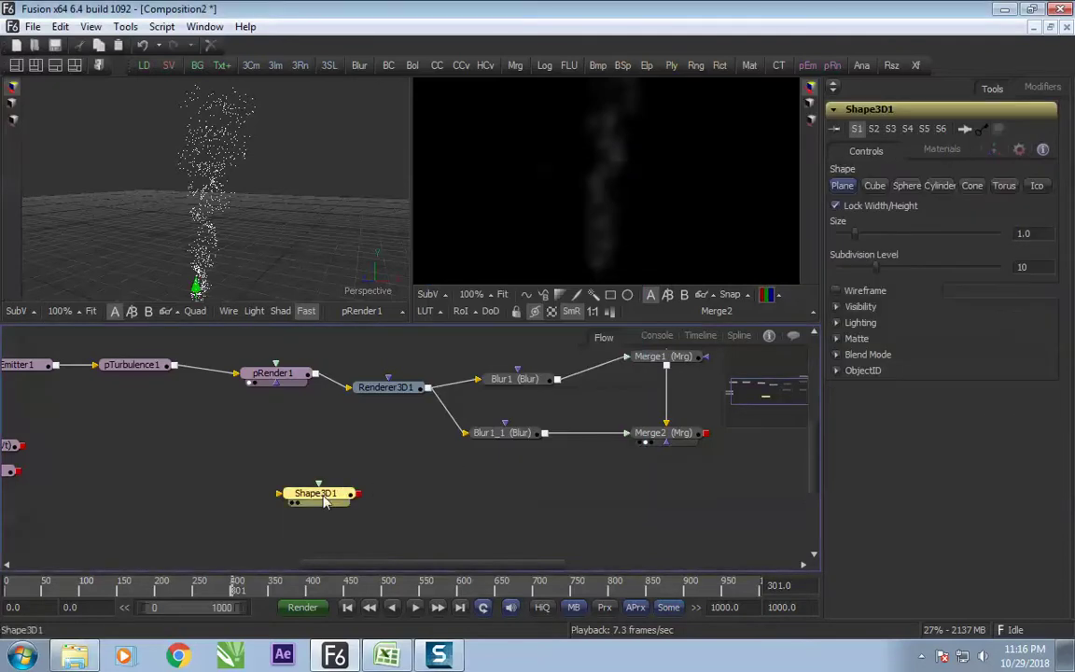
Make Shape3D1 a sphere with a radius of about 0.52 and show it in the 3D view
left_click(905, 185)
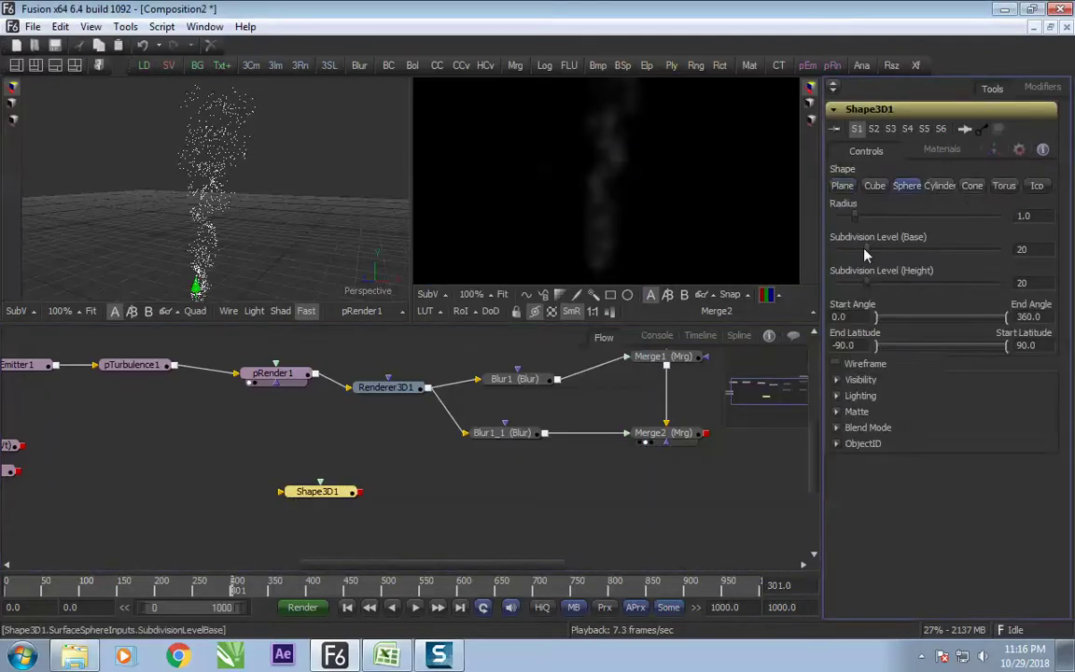
left_click_drag(317, 491, 274, 191)
left_click_drag(848, 215, 844, 216)
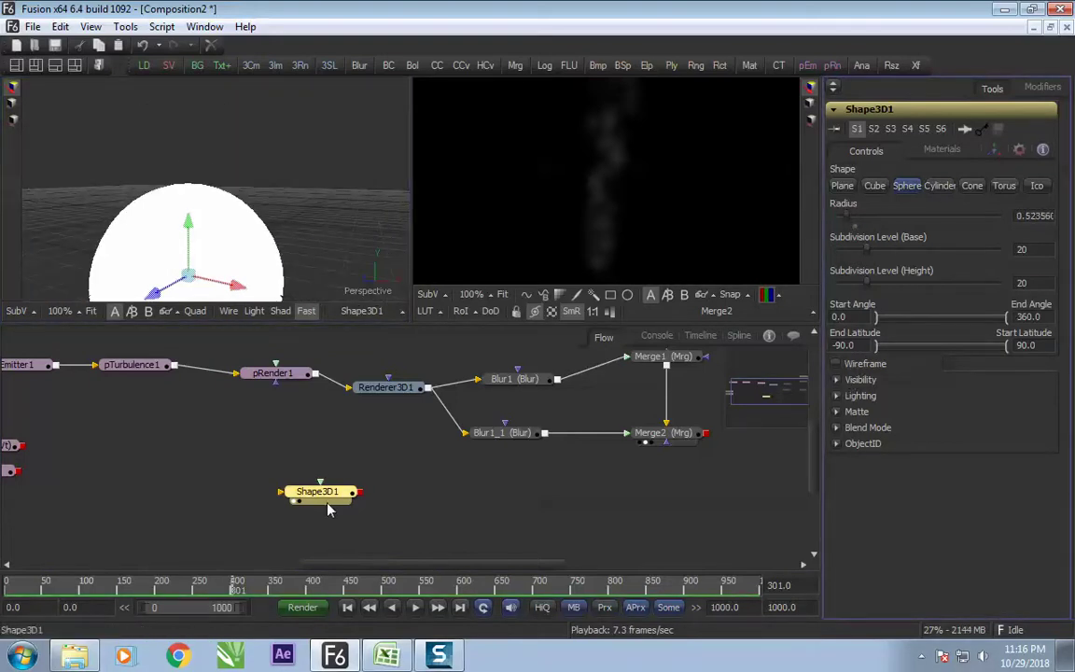
Change Shape3D1 to a cylinder with bottom and top caps, radius about 0.10 and height about 0.94
left_click(938, 186)
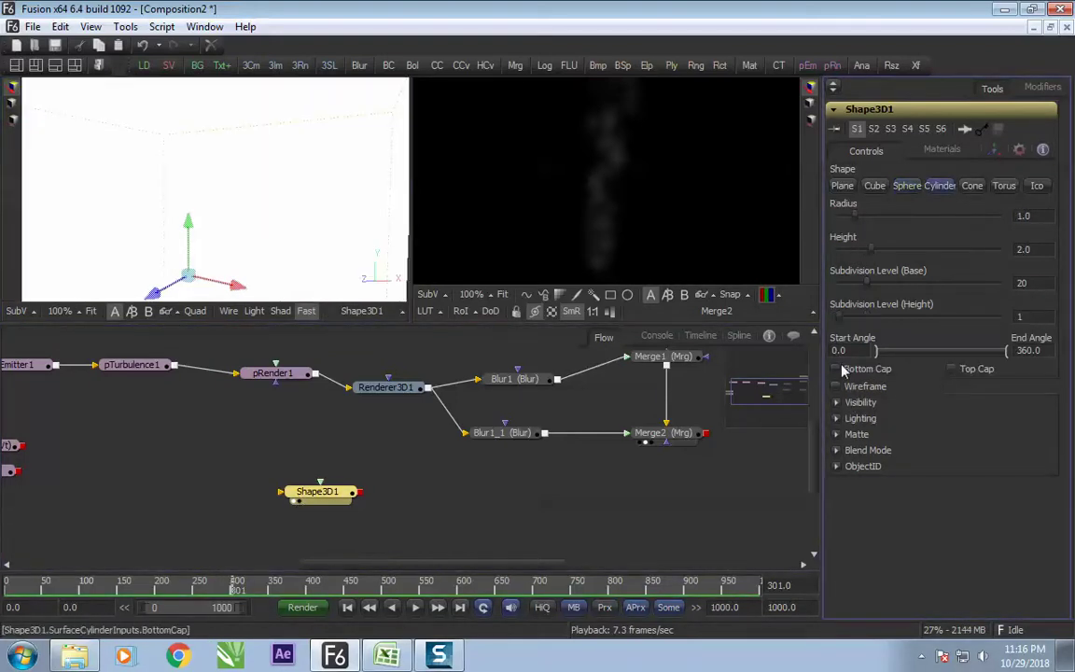
left_click_drag(854, 216, 853, 255)
left_click_drag(282, 263, 299, 209)
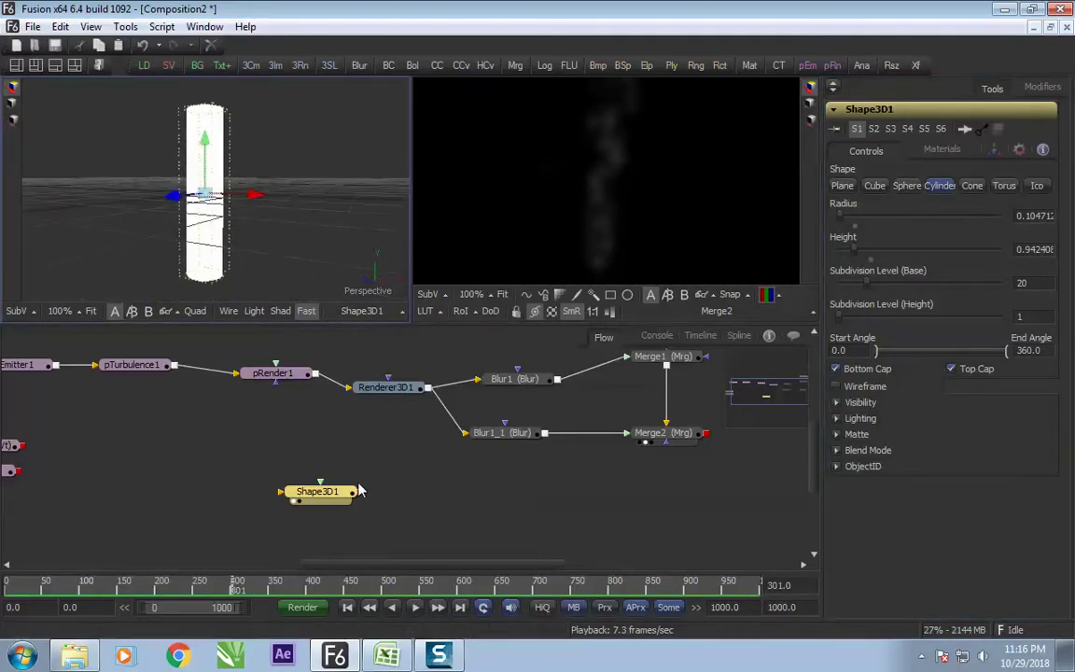
Add a Renderer 3D node after Shape3D1 and merge it over Merge2 with a new Merge node shown in the 2D view
left_click_drag(352, 500, 297, 506)
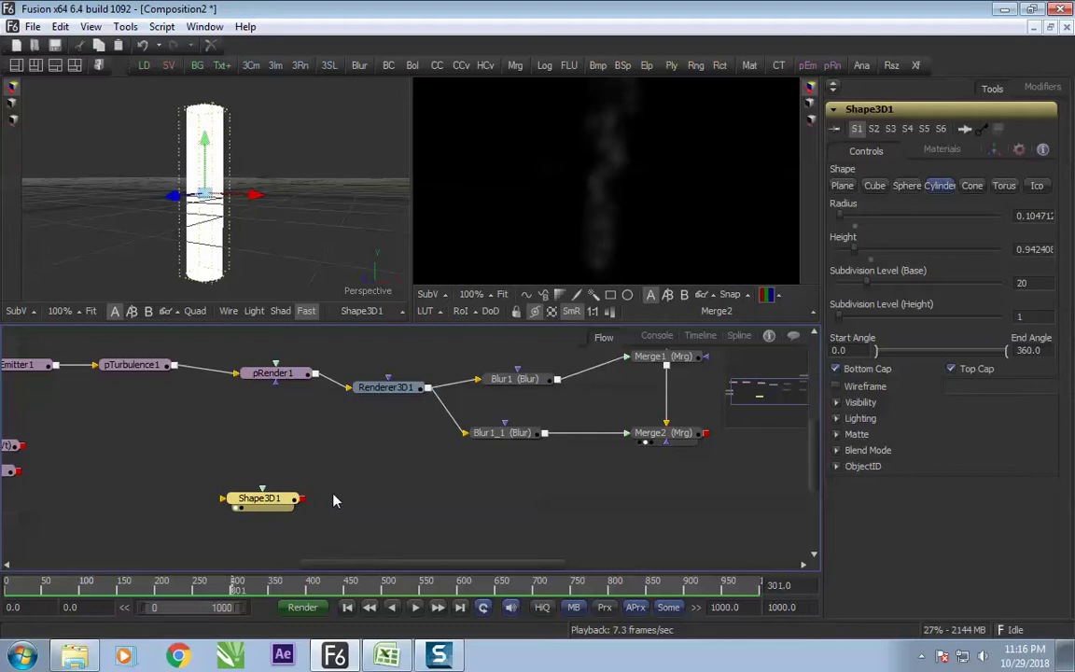
key("ctrl+space")
type("rend")
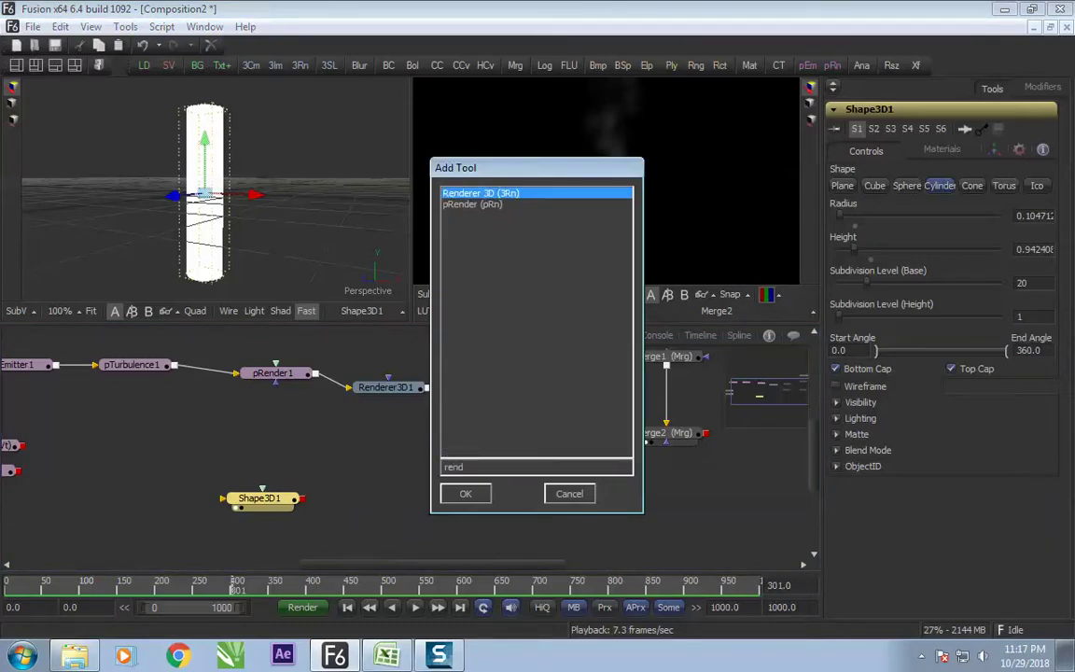
key("Return")
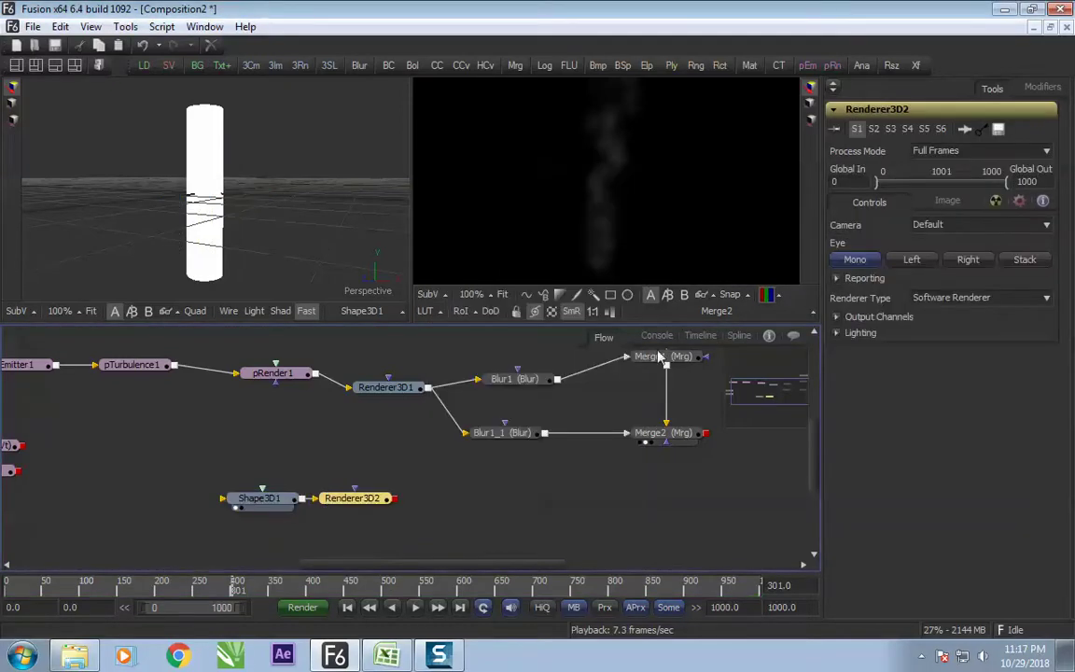
left_click_drag(379, 507, 707, 433)
left_click_drag(678, 504, 617, 144)
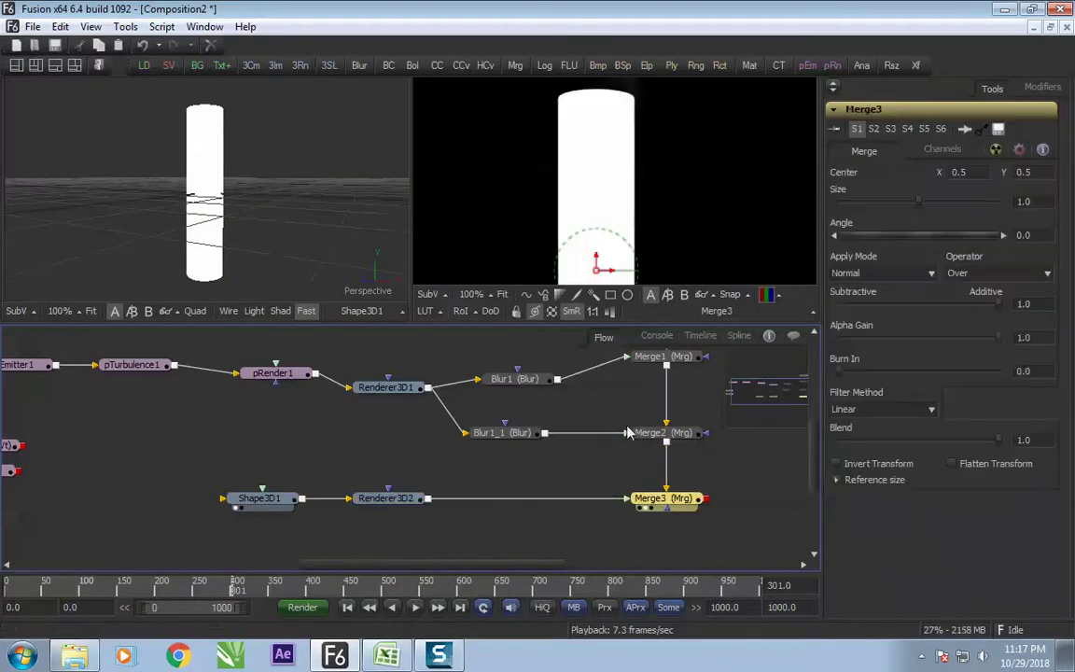
Set the X rotation of Shape3D1 to 90 degrees so the cylinder lies along the depth axis
left_click_drag(221, 507, 195, 499)
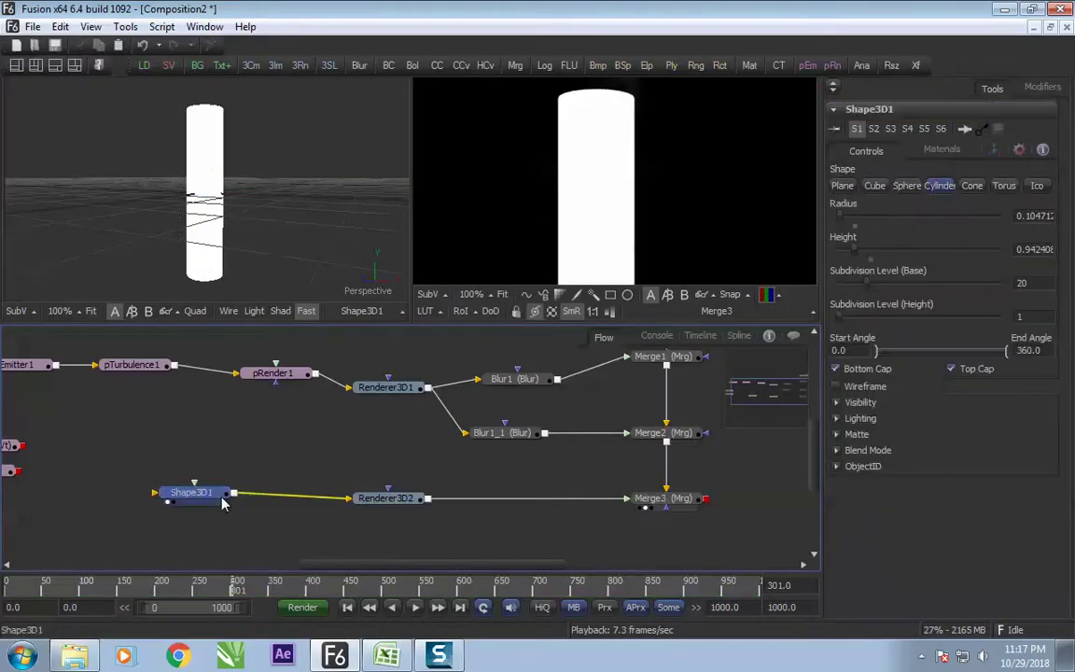
left_click(995, 151)
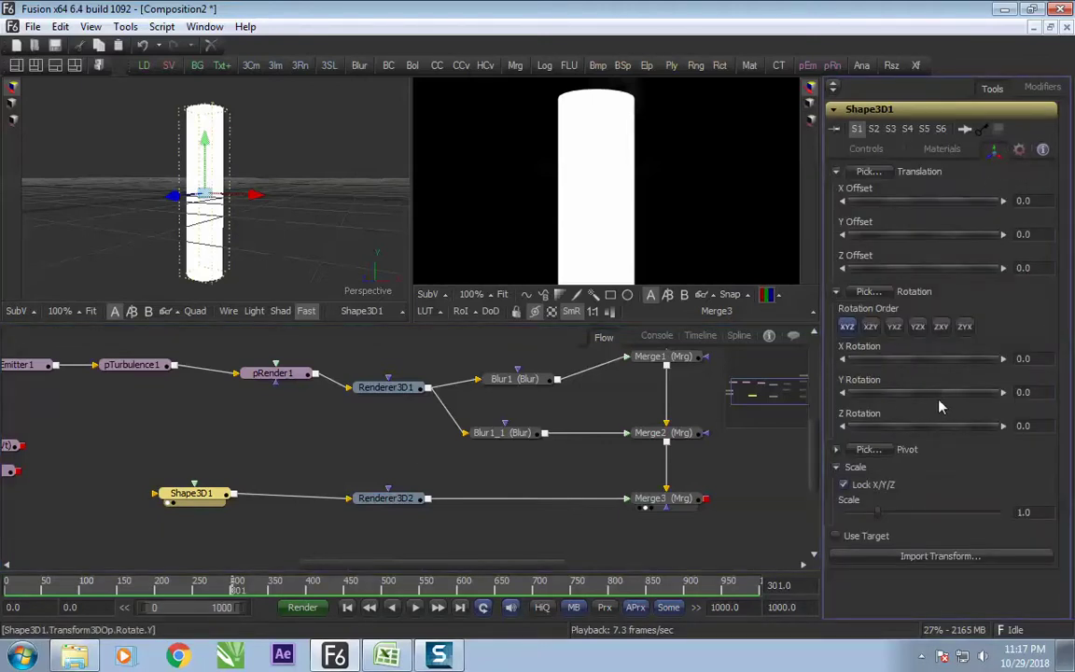
left_click_drag(937, 360, 950, 367)
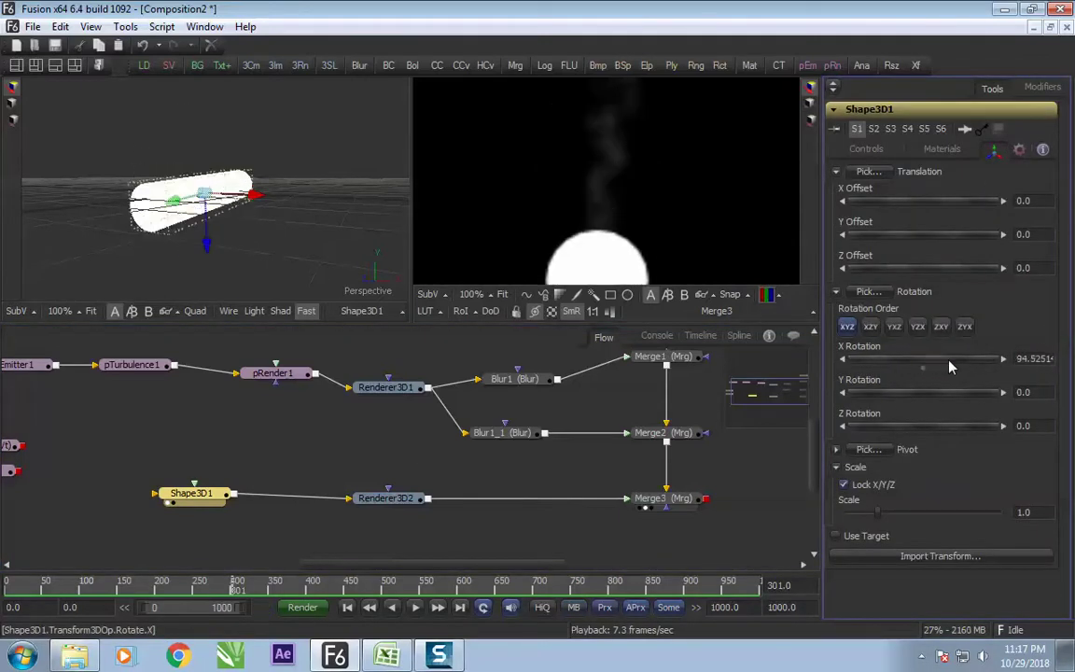
left_click_drag(1019, 358, 1062, 357)
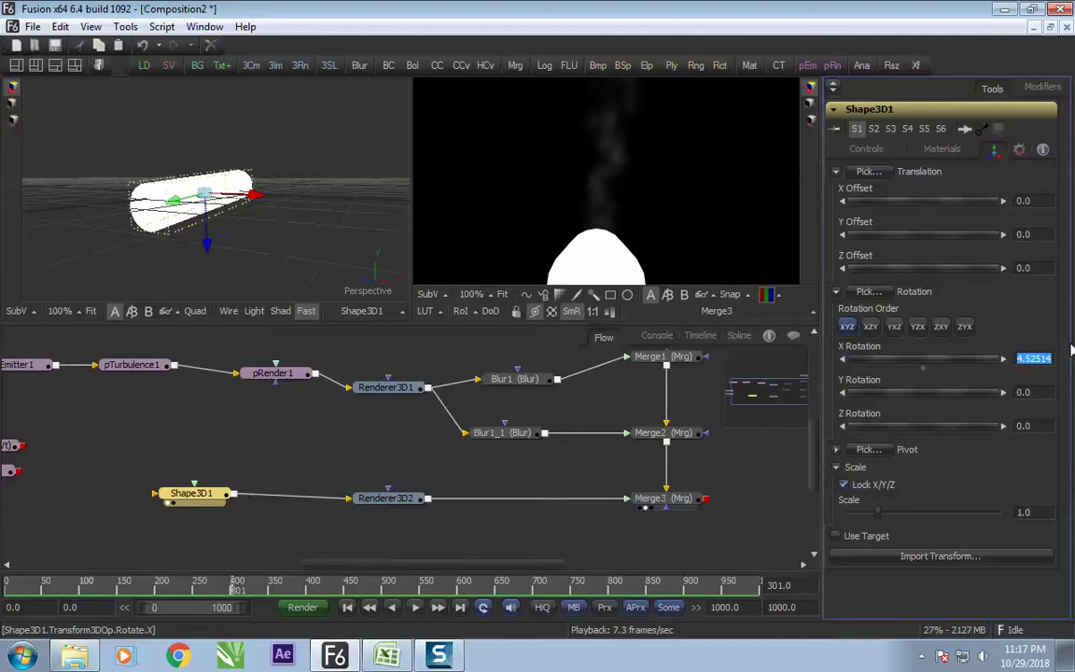
type("90")
key("Return")
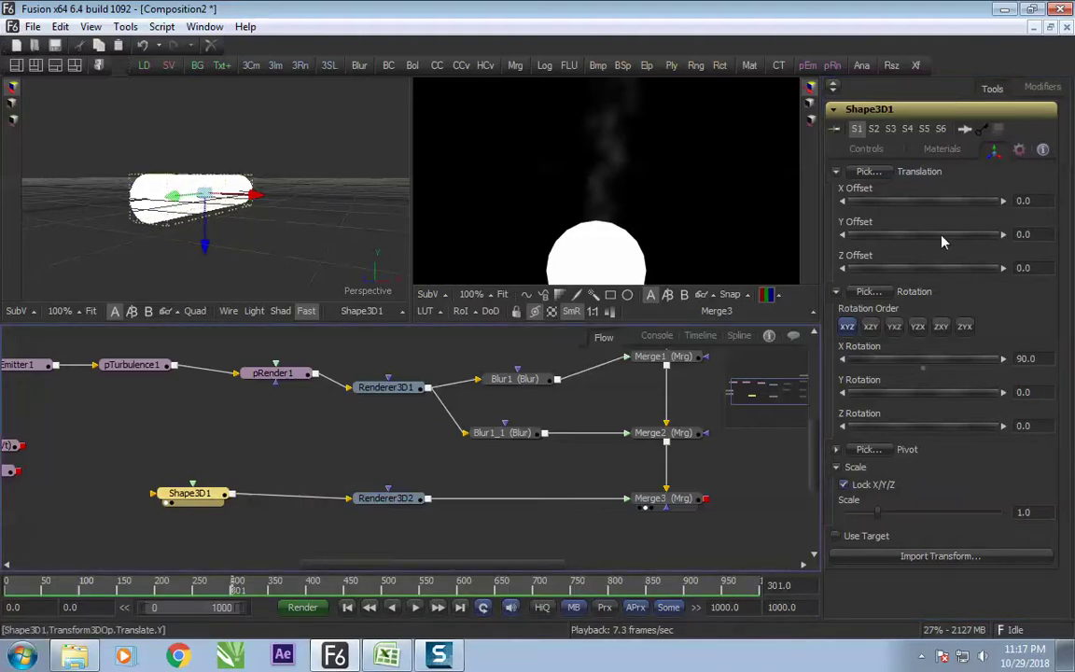
Push the cylinder back to a Z offset of about -3.91
left_click_drag(942, 243, 919, 277)
key("ctrl+z")
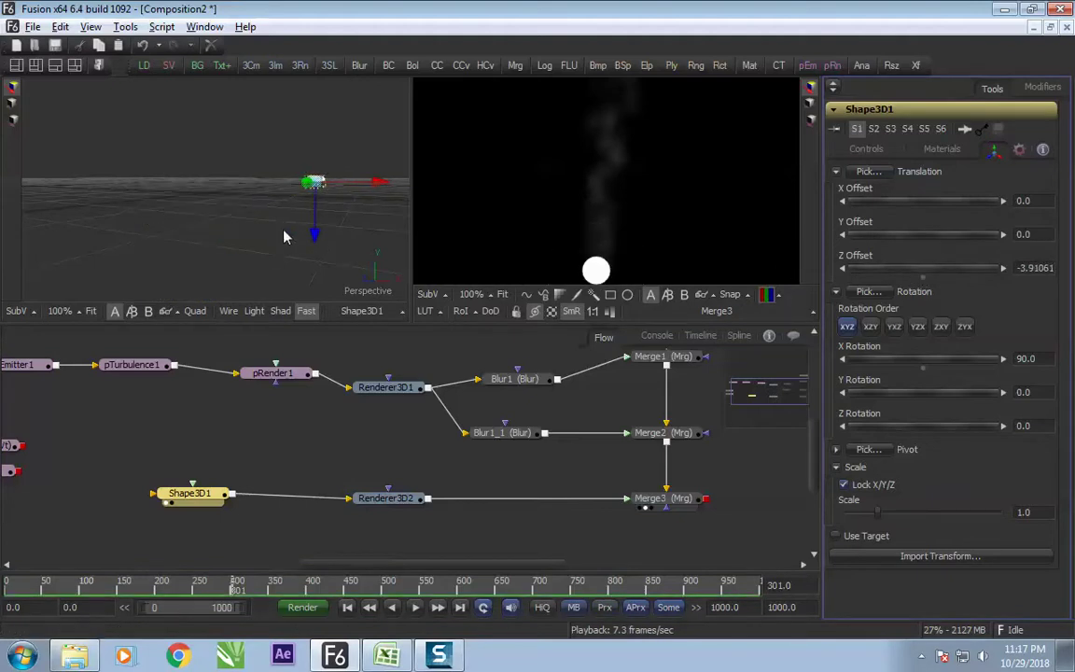
left_click_drag(234, 230, 351, 312)
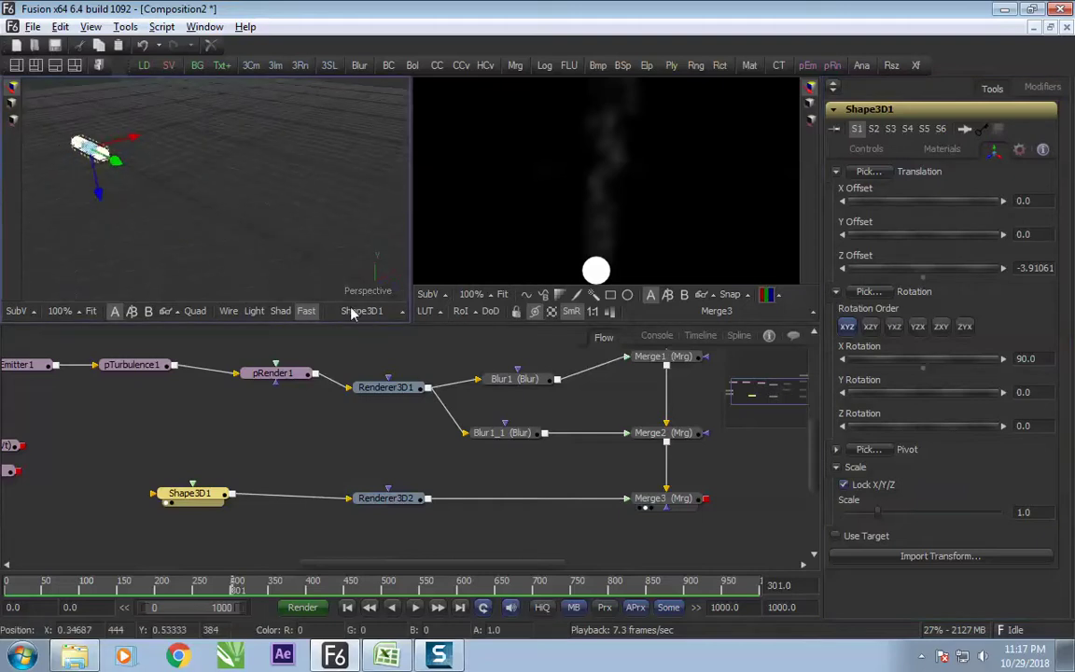
Add a Spot Light node and combine it with Shape3D1 through a Merge 3D node before Renderer3D2
left_click_drag(213, 497, 166, 501)
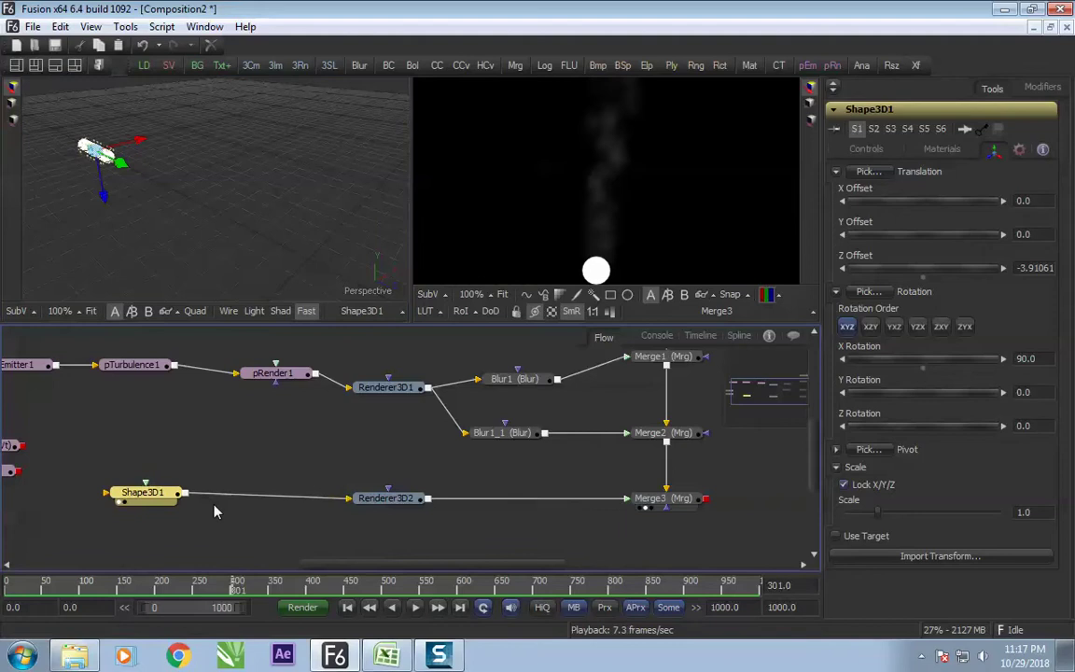
key("ctrl+space")
type("lig")
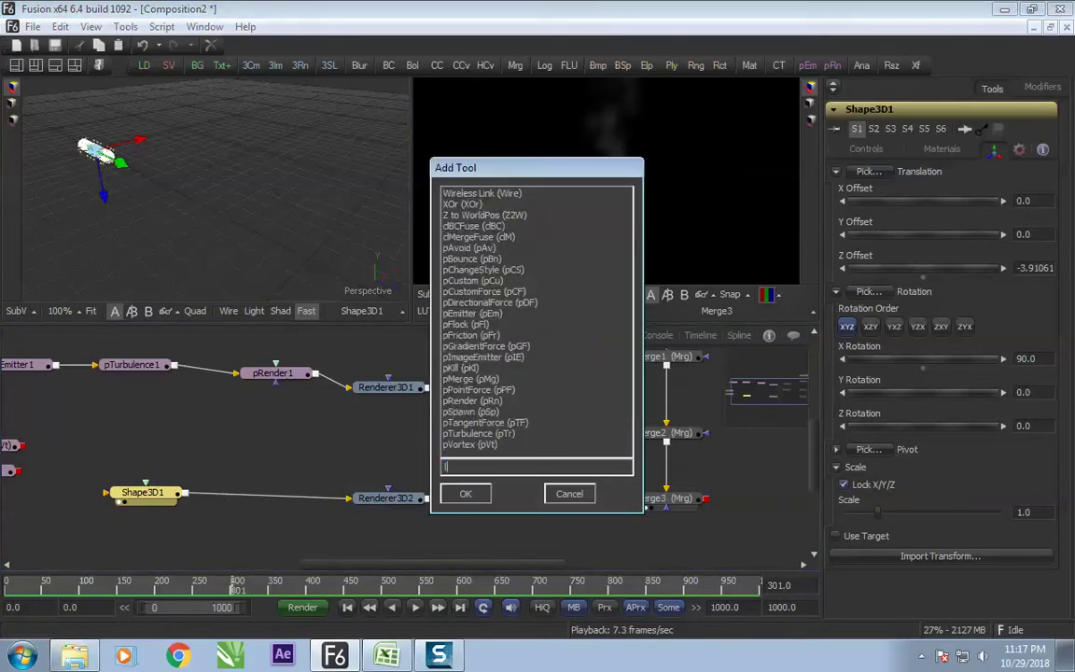
key("Down")
key("Down")
key("Return")
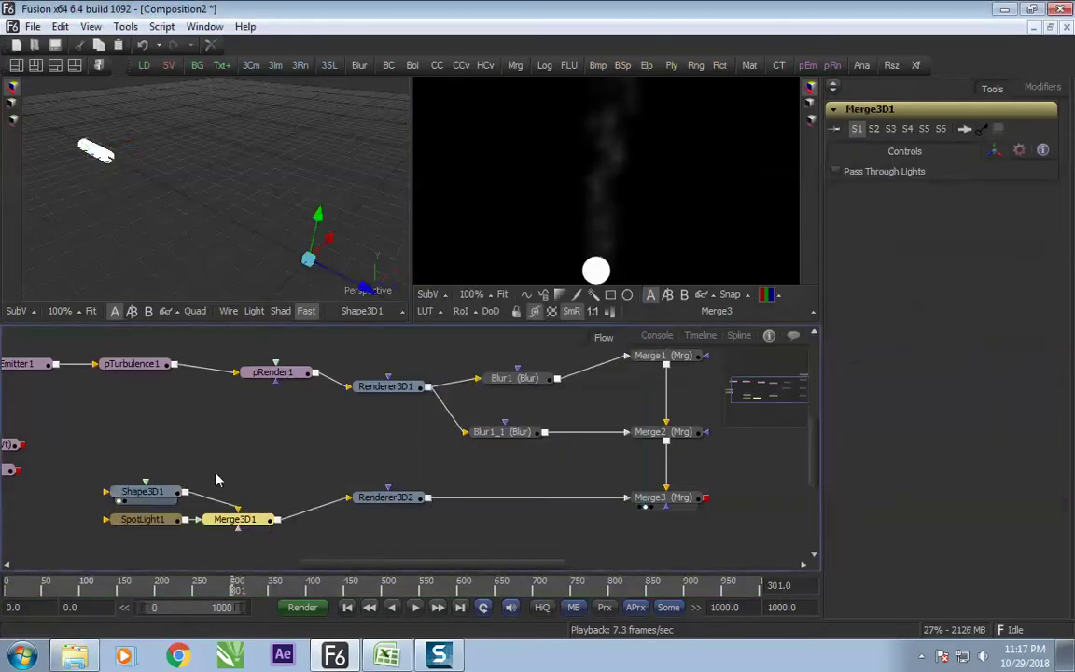
Enable lighting and shadows in Renderer3D2, leaving its camera at Default
left_click(385, 498)
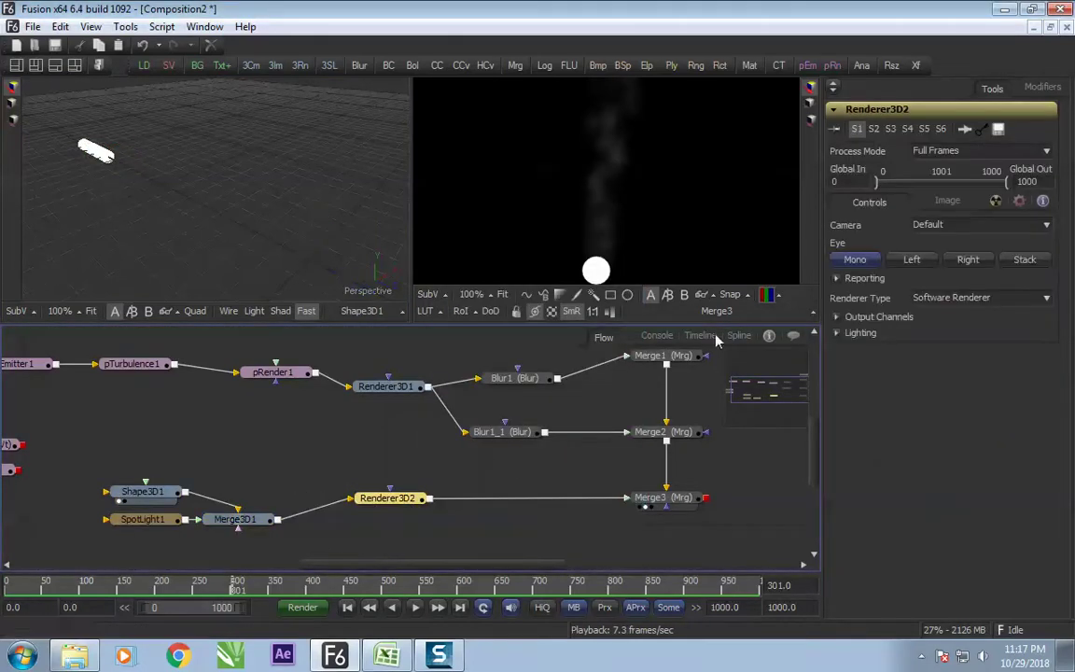
left_click(957, 233)
left_click(879, 242)
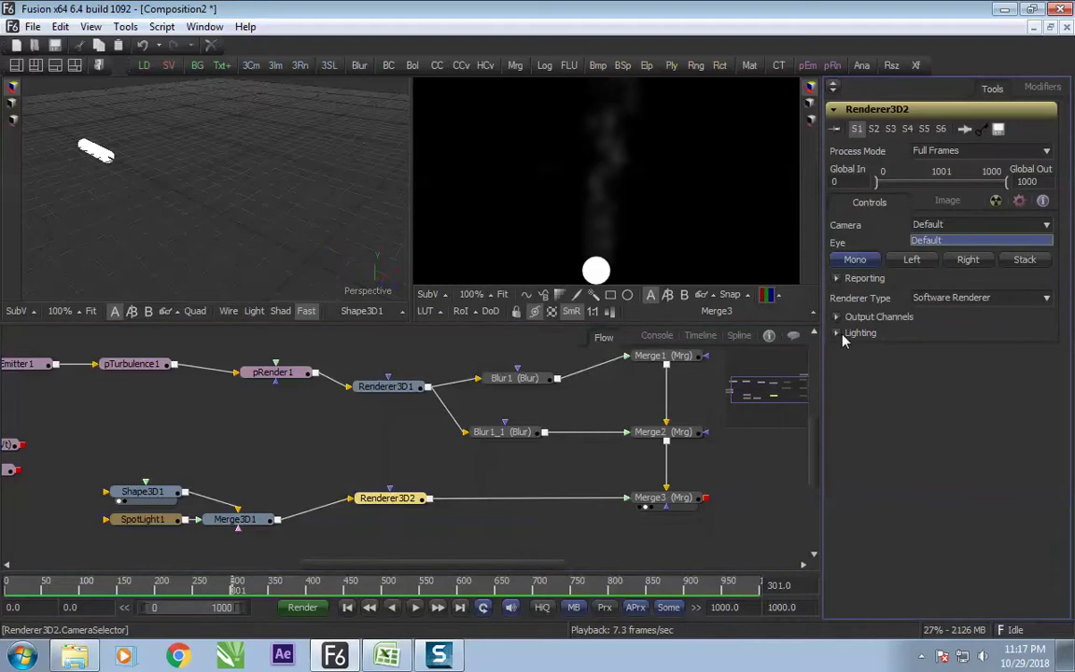
left_click(844, 333)
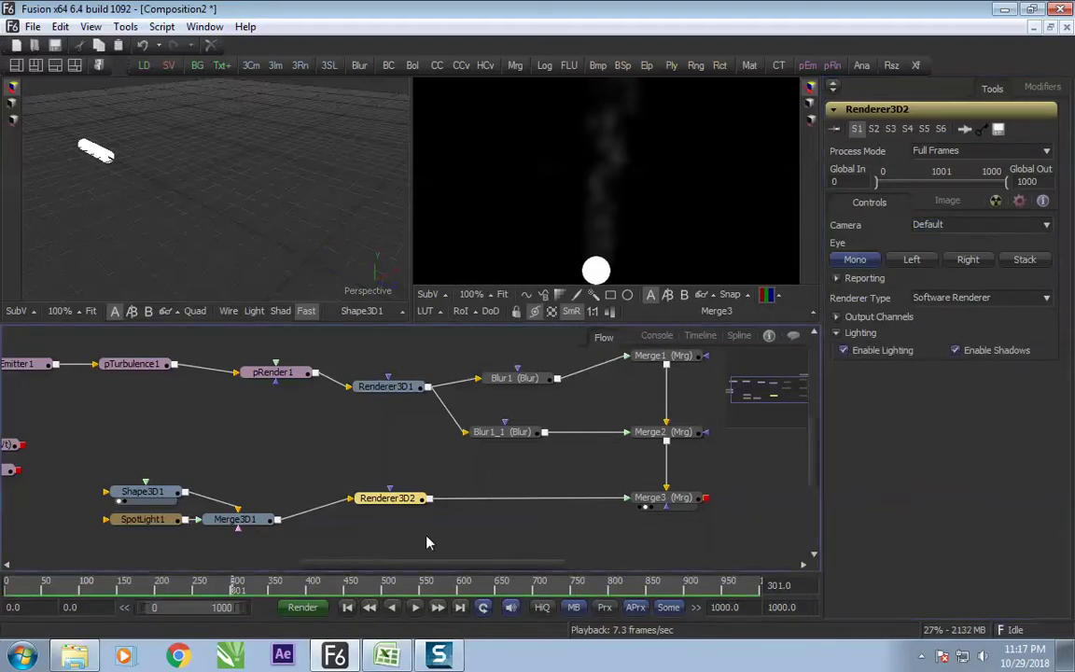
Show Merge3D1 in the 3D view and place SpotLight1 above Merge3D1 in the flow
left_click_drag(222, 520, 226, 254)
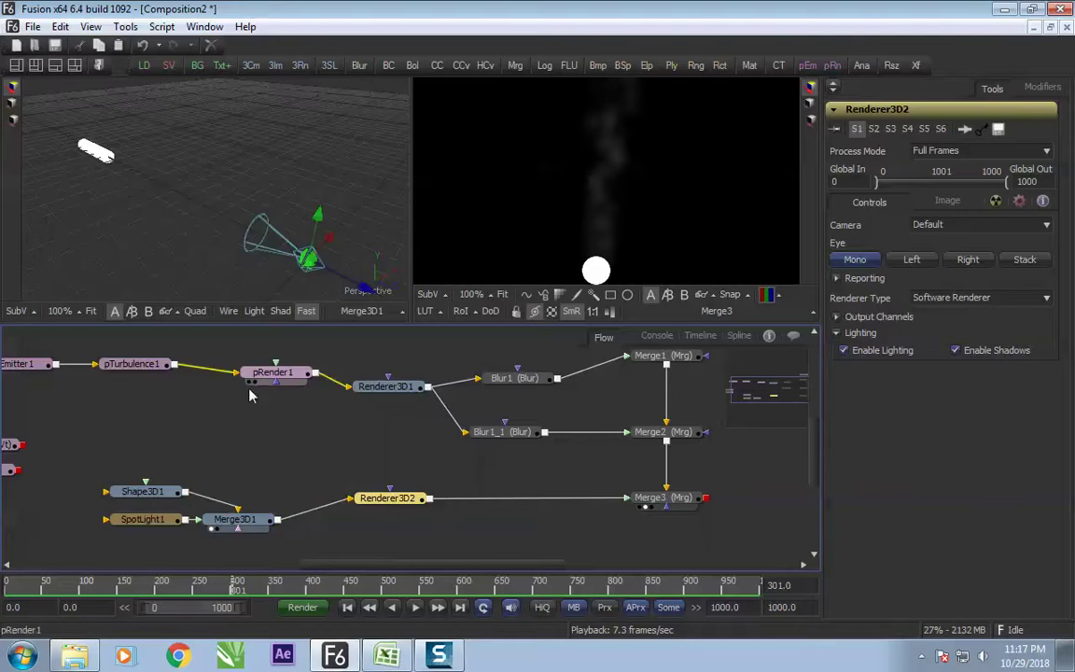
left_click_drag(154, 523, 224, 442)
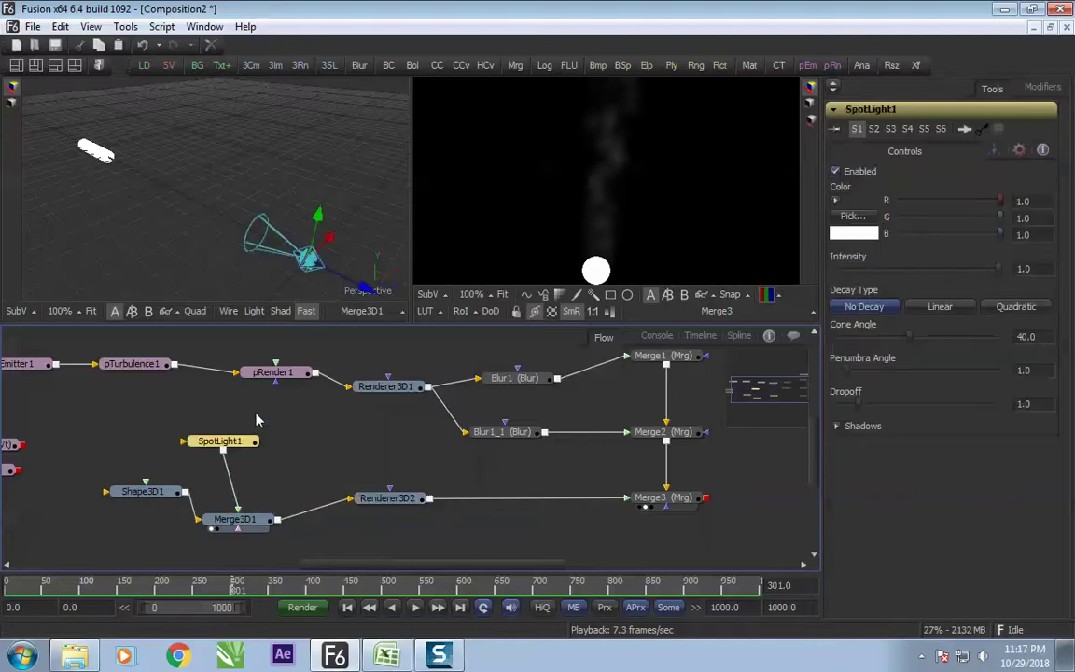
left_click_drag(282, 257, 338, 257)
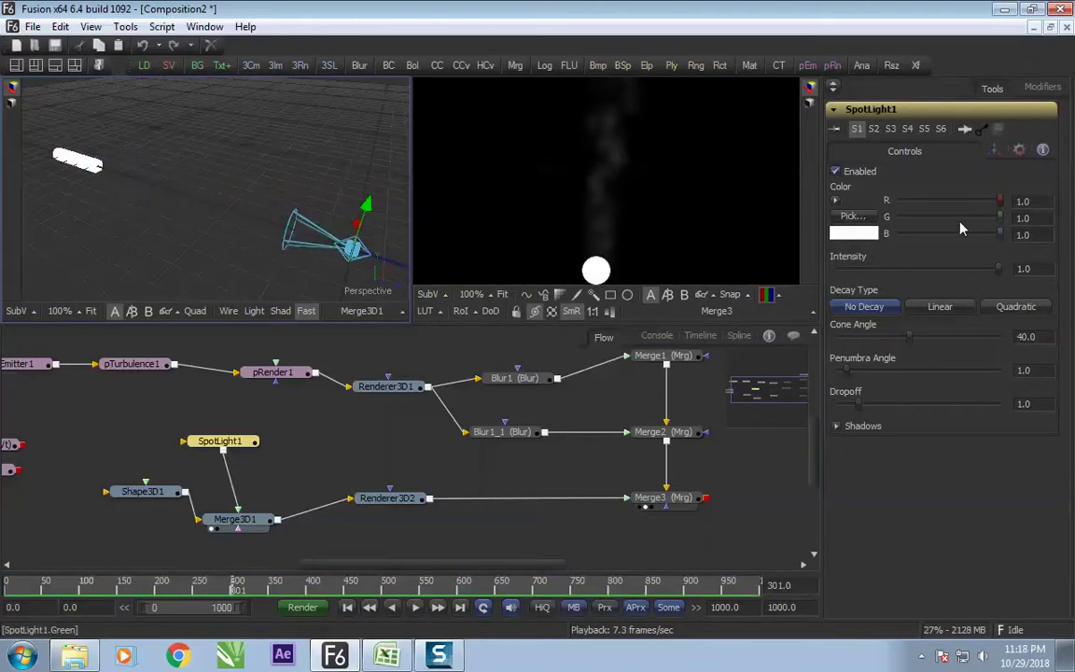
Enable Use Target on SpotLight1 and move the light to about X 0.92, Y 1.43, Z -0.02
left_click(994, 149)
left_click(838, 469)
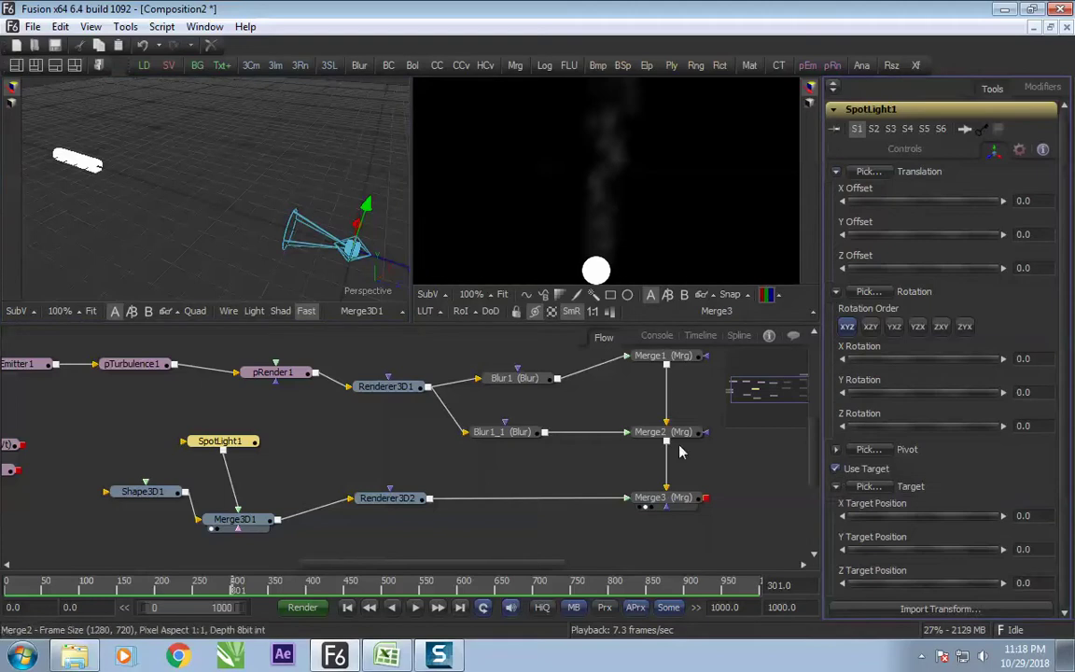
left_click_drag(362, 259, 95, 163)
left_click_drag(187, 207, 301, 207)
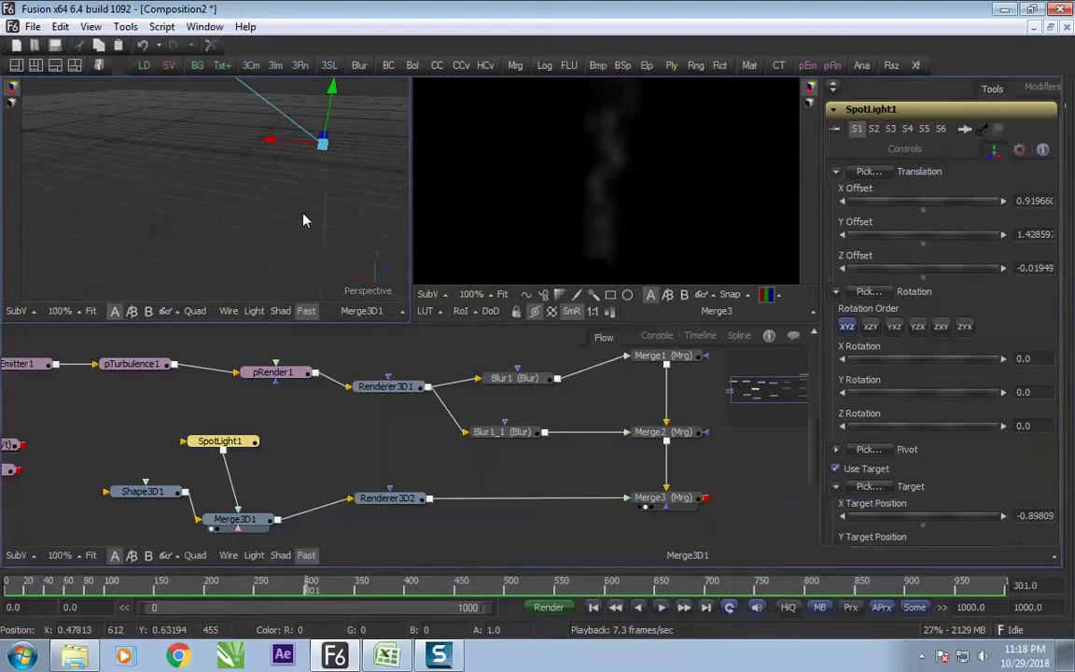
Maximize the 3D view and move the spotlight's target onto the cylinder
key("F4")
left_click_drag(557, 377, 411, 272)
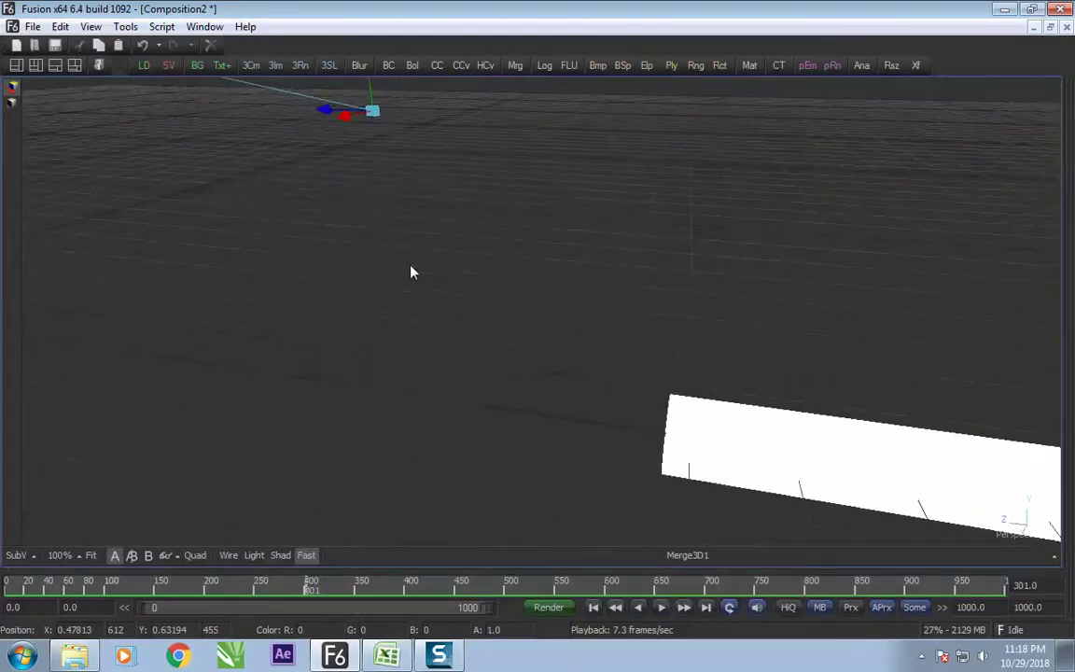
left_click_drag(377, 118, 470, 279)
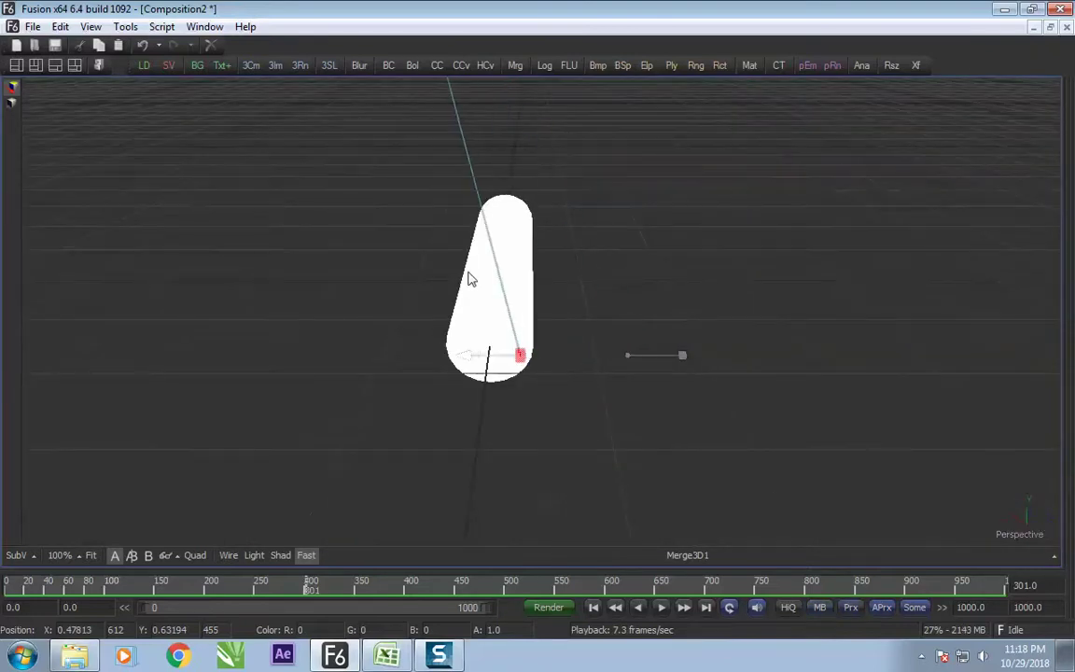
left_click_drag(602, 306, 575, 204)
left_click_drag(522, 252, 373, 274)
mouse_move(340, 266)
left_mouse_down()
mouse_move(355, 233)
mouse_move(51, 257)
mouse_move(255, 207)
mouse_move(445, 235)
mouse_move(508, 256)
left_mouse_up()
Turn on shadows and lighting in the 3D view and select the lit cylinder
left_click(288, 557)
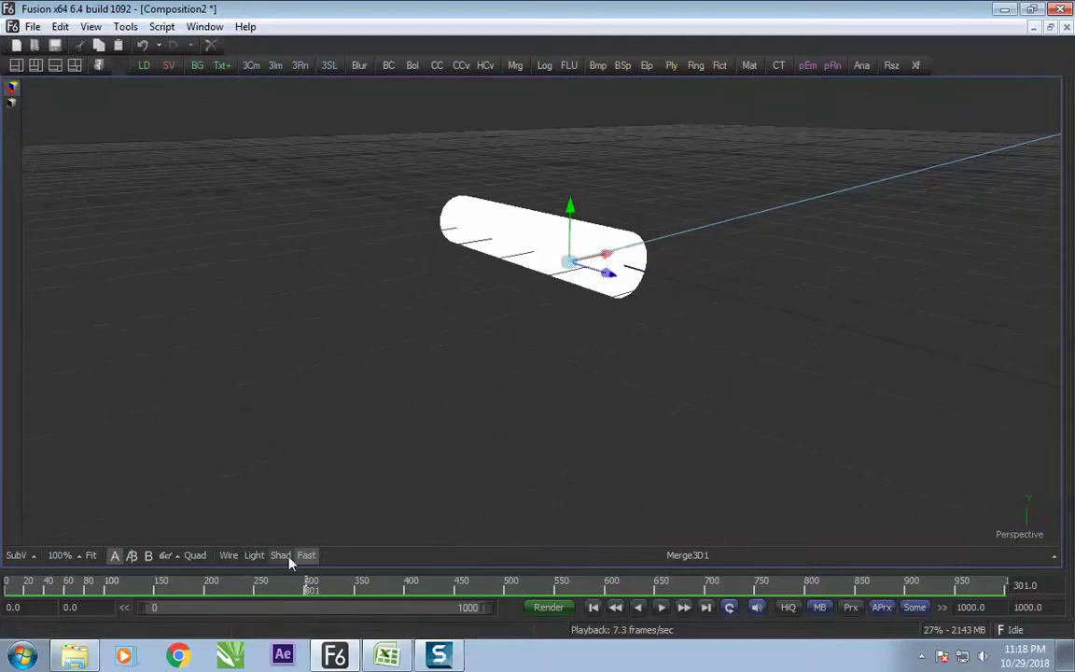
left_click(255, 556)
left_click_drag(633, 298, 390, 303)
left_click(633, 255)
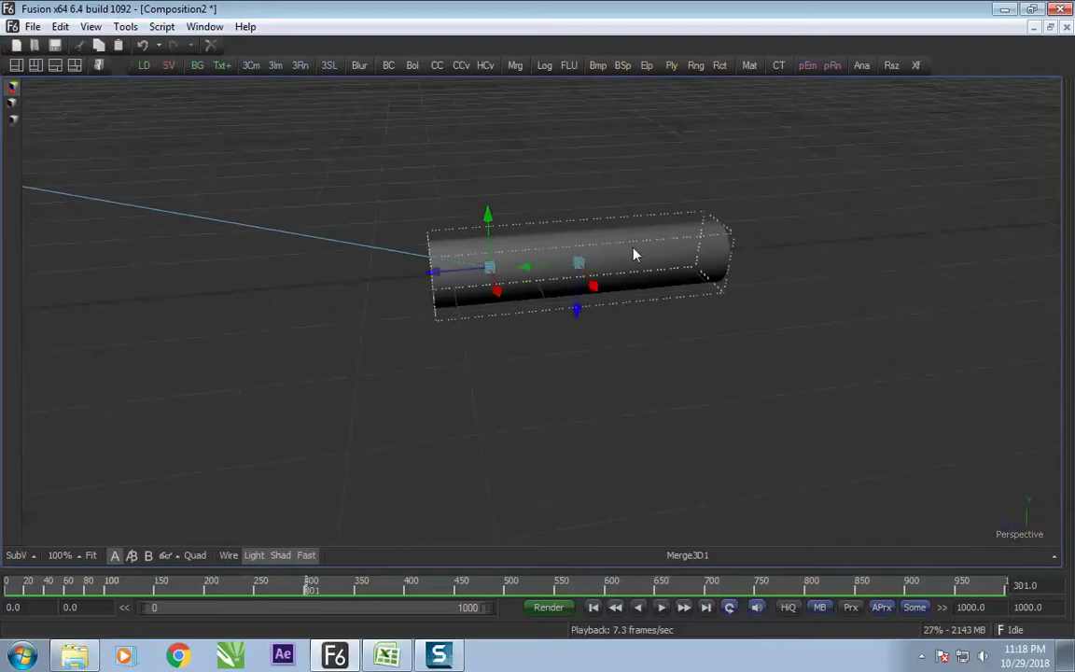
Spread out the shape branch in the flow and duplicate Shape3D1, combining both cylinders through a Merge3D2 that feeds Merge3D1
key("F4")
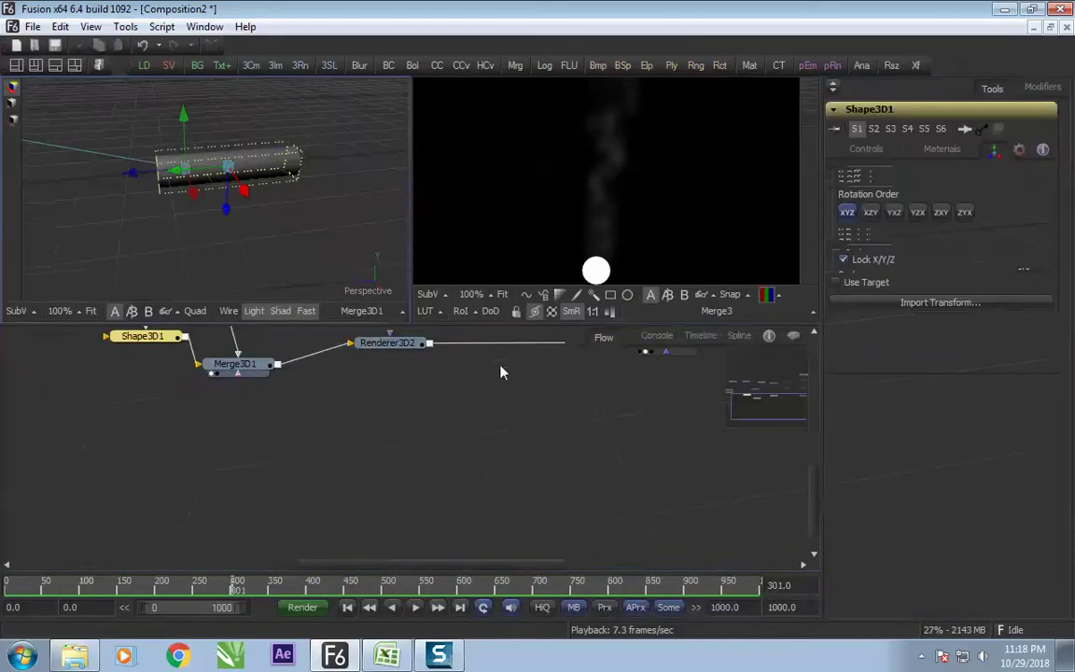
left_click_drag(279, 415, 499, 477)
left_click_drag(374, 405, 282, 449)
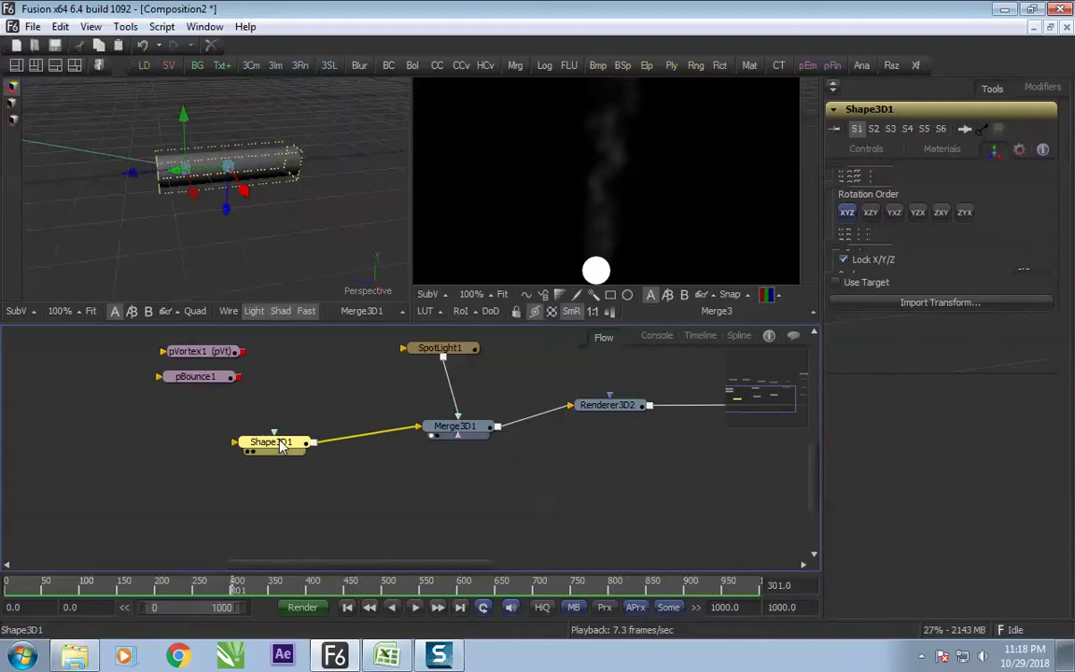
key("ctrl+c")
key("ctrl+v")
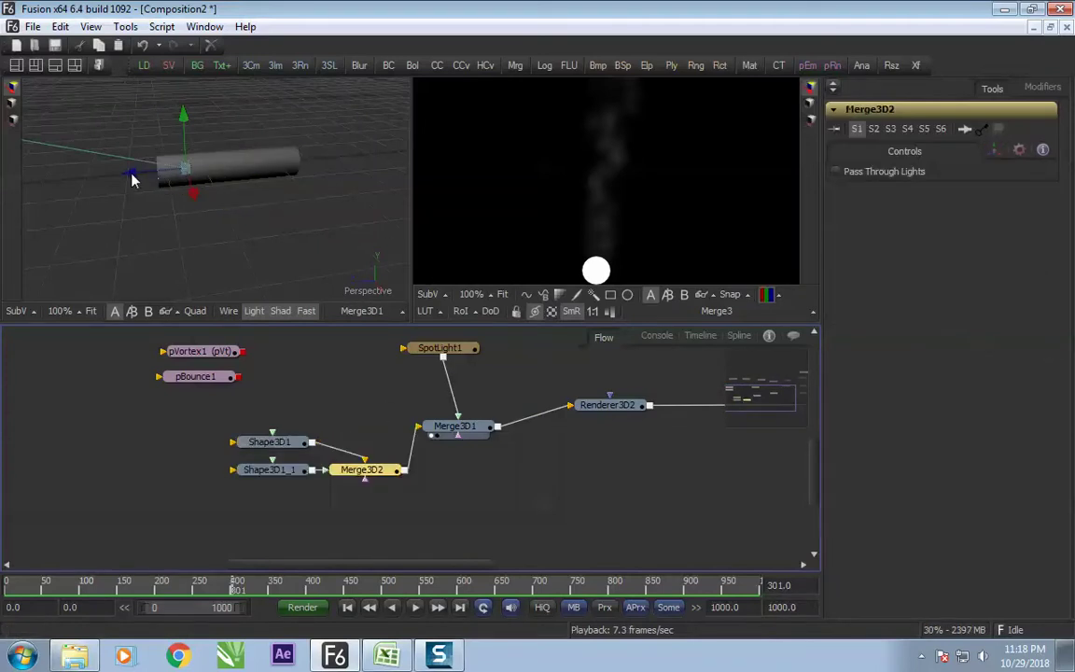
Shorten the copied cylinder Shape3D1_1 to a height of about 0.052 and place it against the near end of the original cylinder
left_click_drag(131, 174, 62, 192)
key("ctrl+z")
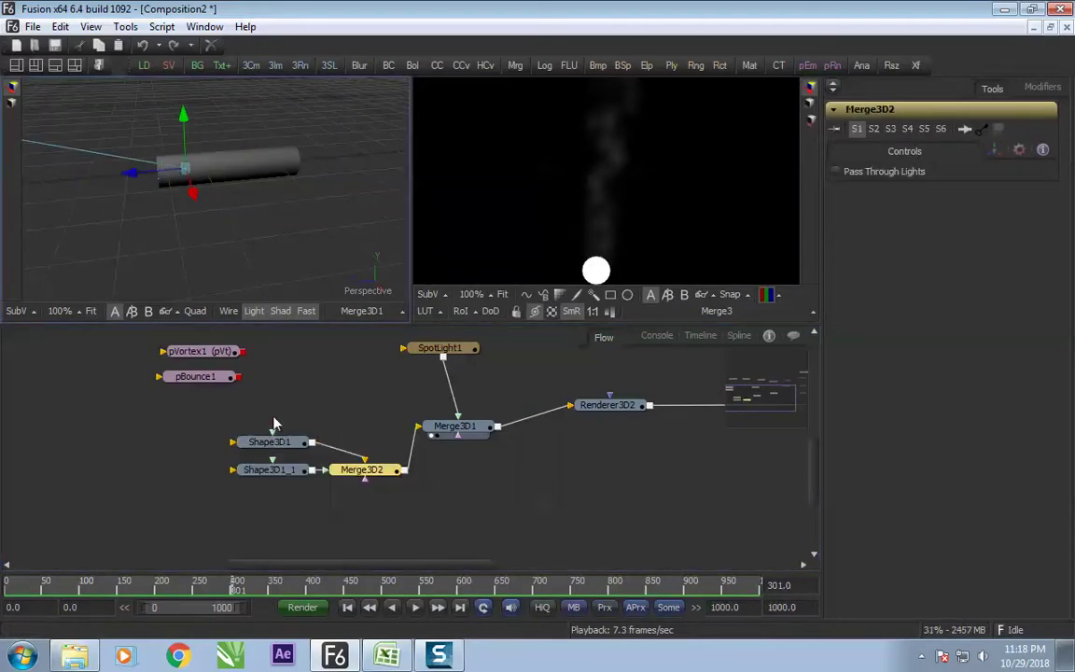
left_click(267, 470)
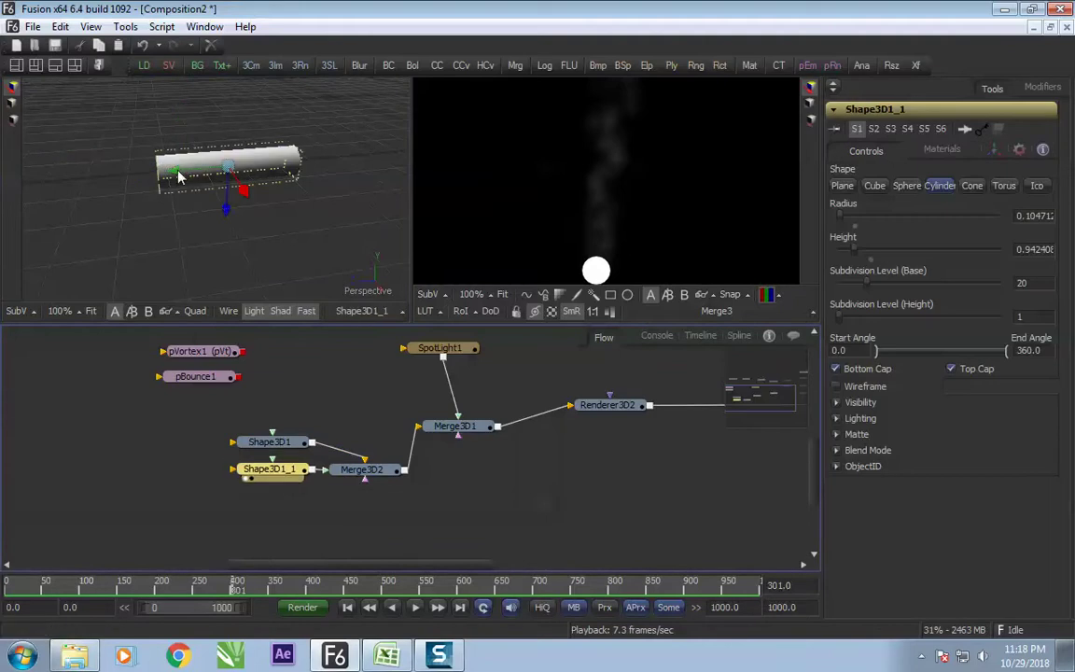
left_click_drag(180, 176, 67, 175)
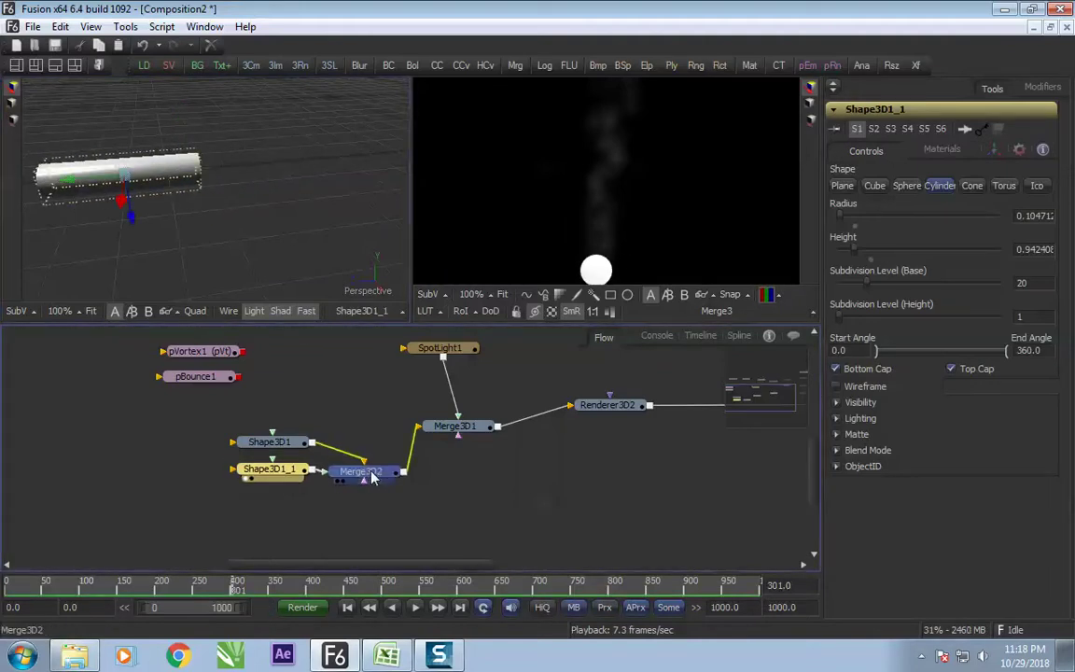
left_click_drag(371, 476, 234, 206)
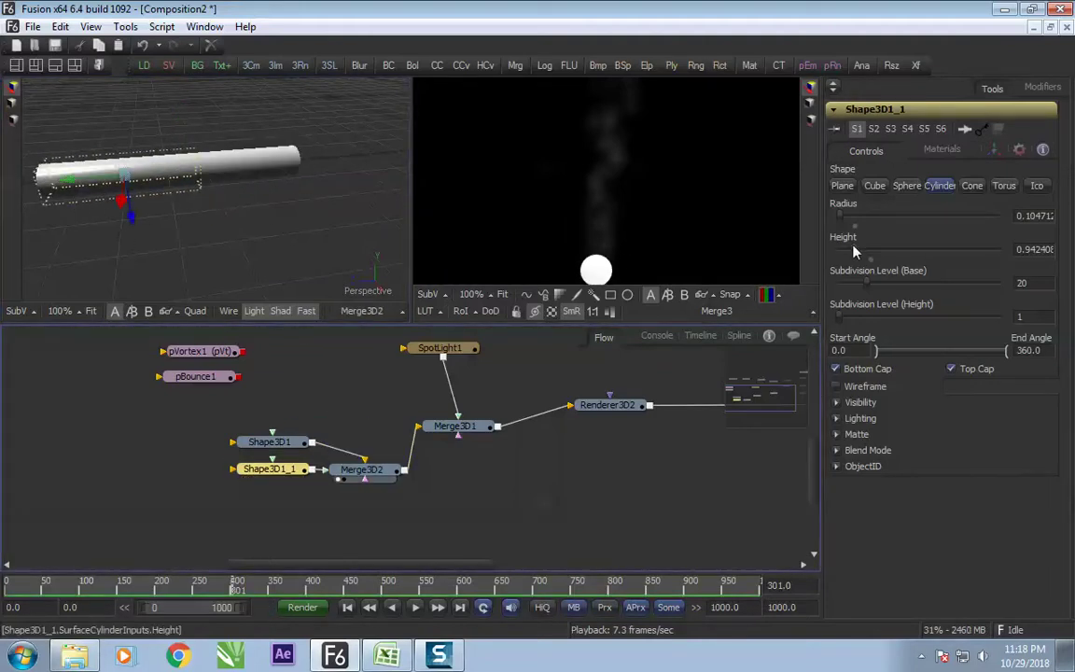
left_click_drag(852, 250, 842, 250)
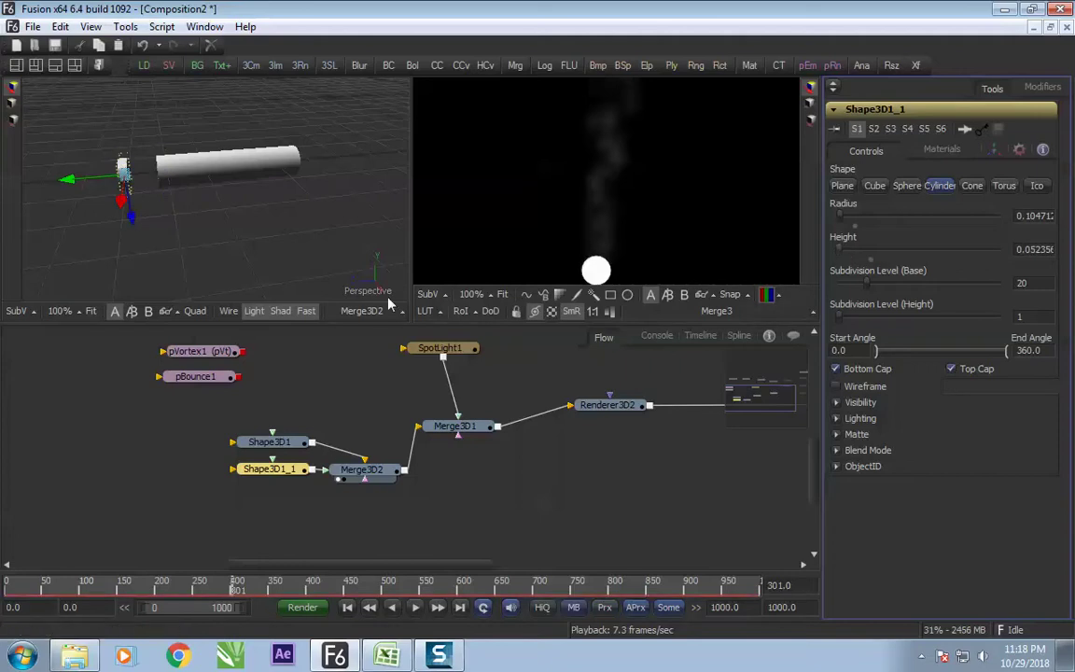
left_click_drag(68, 178, 98, 179)
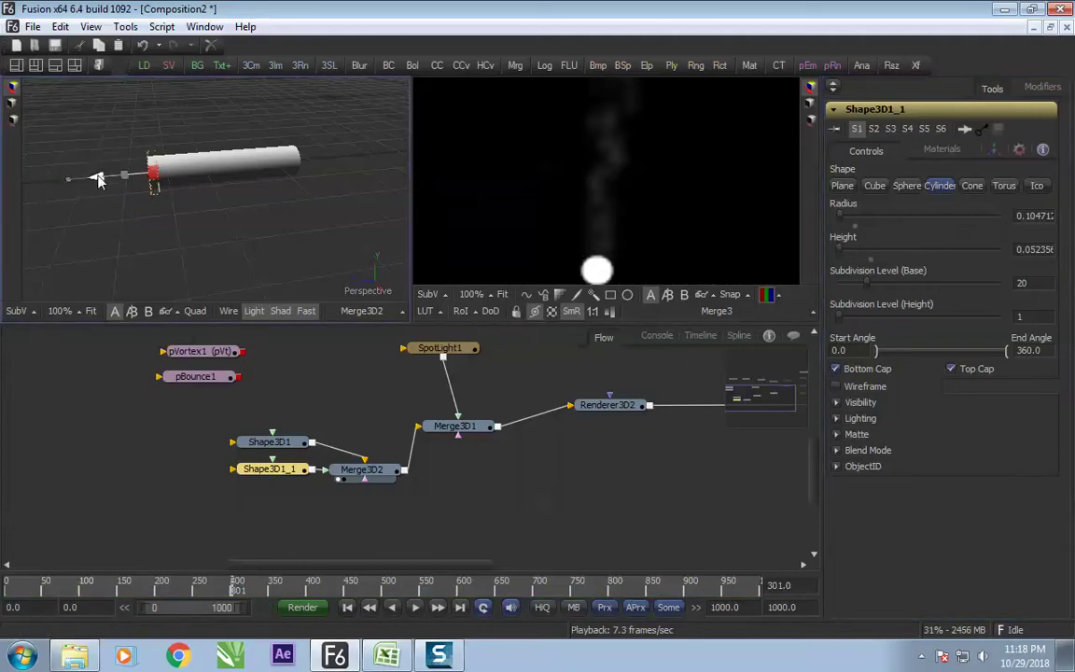
Make the short end cylinder's diffuse colour pure red by setting green and blue to 0
left_click(941, 150)
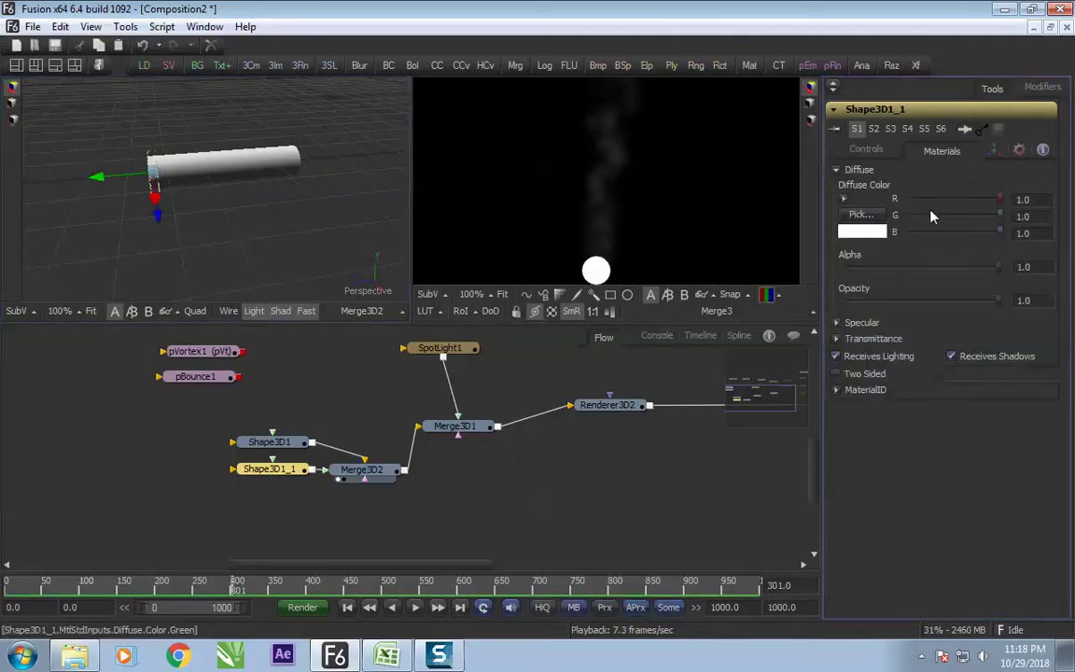
left_click_drag(1000, 214, 905, 231)
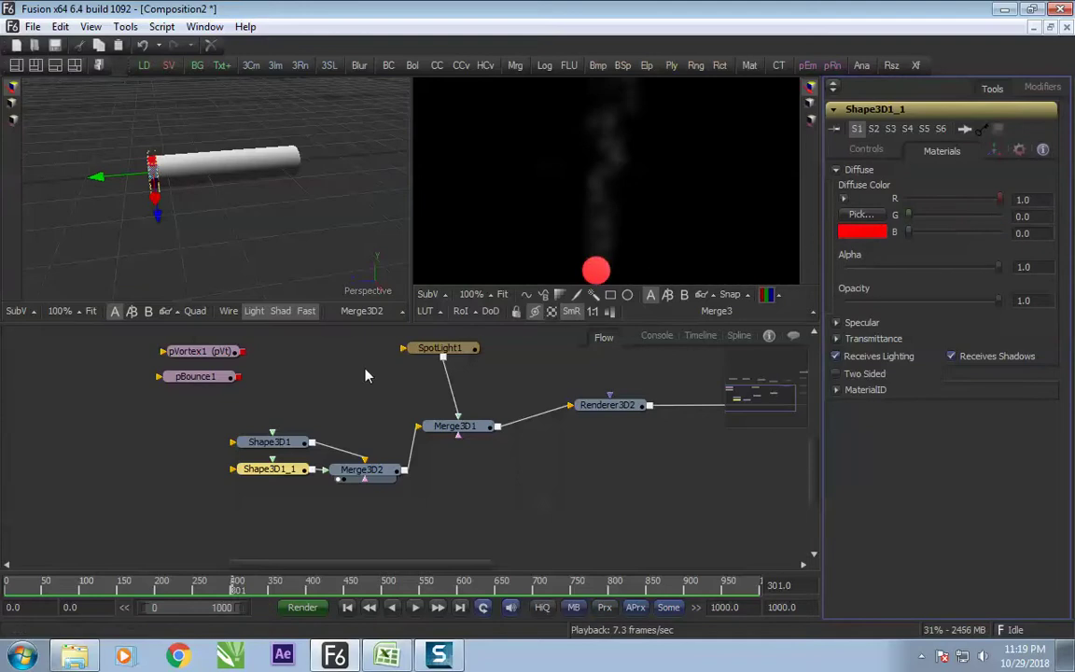
left_click(289, 409)
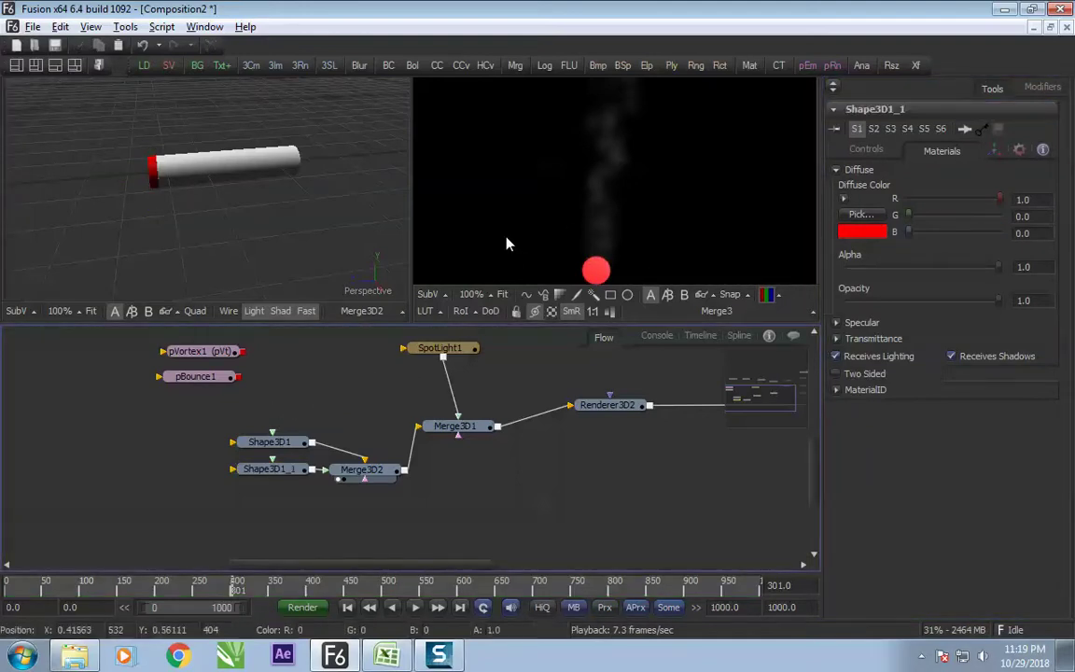
left_click_drag(579, 445, 468, 455)
left_click(221, 476)
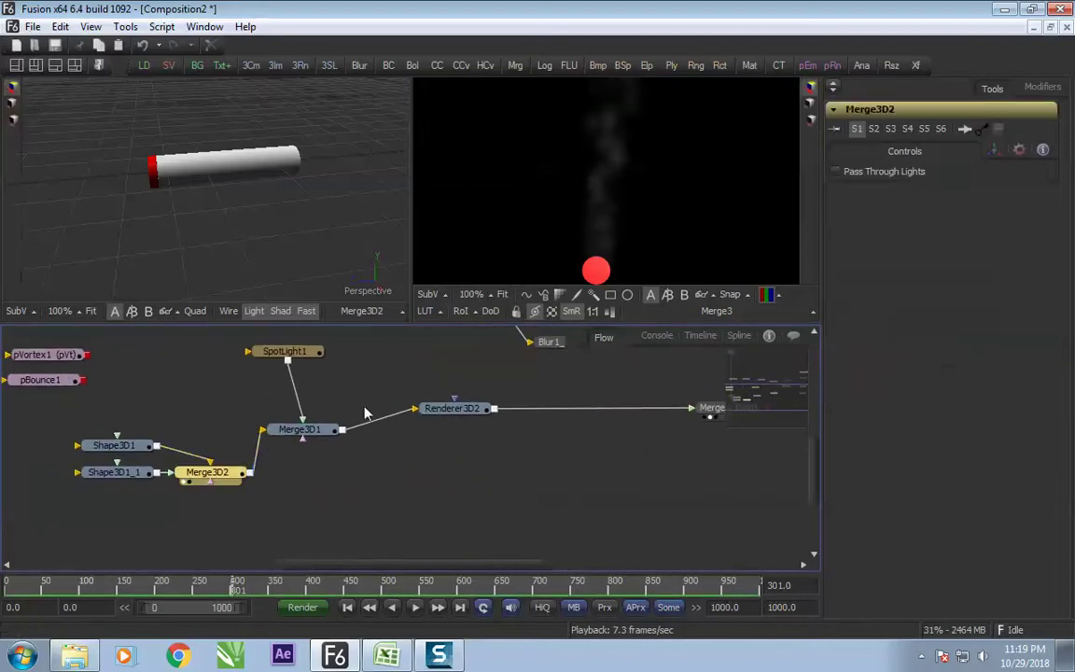
left_click(994, 151)
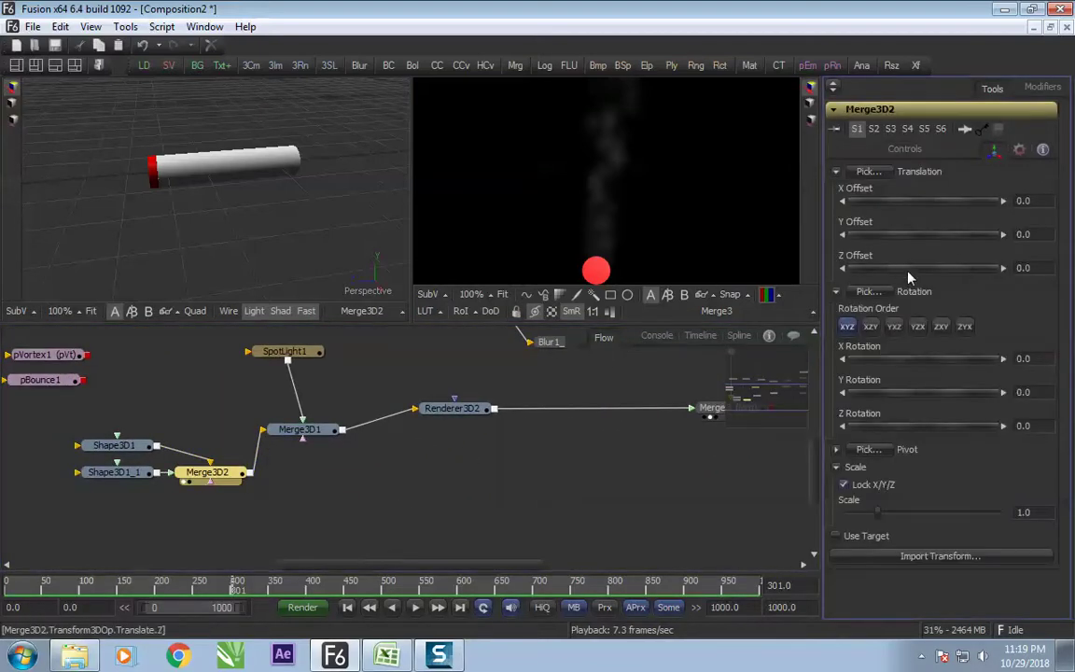
left_click_drag(903, 360, 900, 397)
key("ctrl+z")
double_click(902, 393)
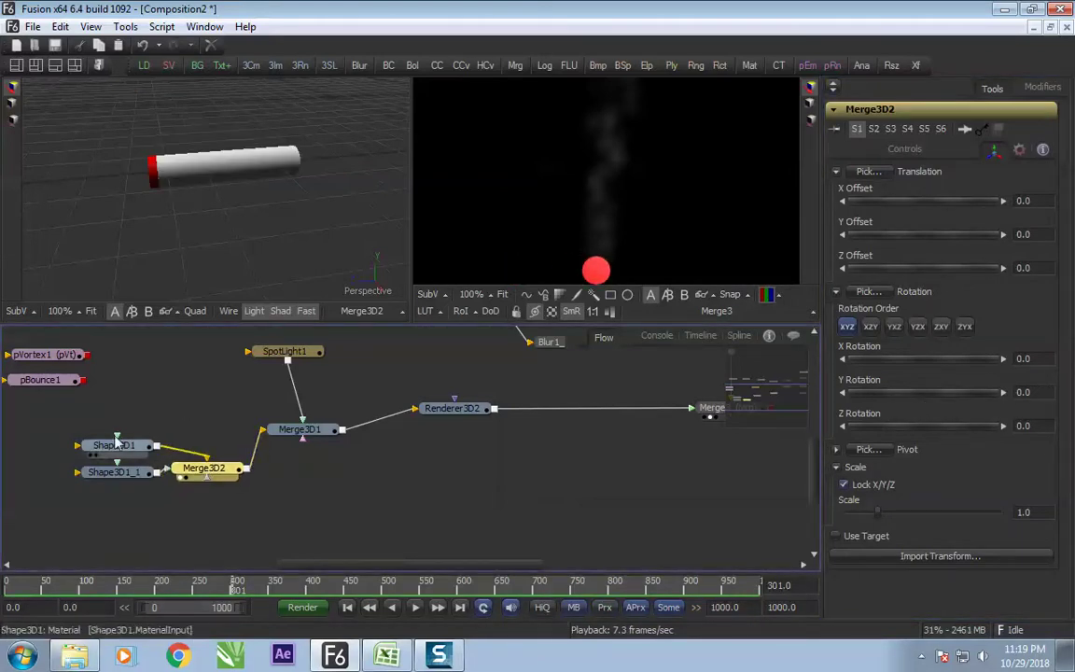
Move the shapes and Merge3D2 aside, insert a Transform 3D node between Merge3D2 and Merge3D1, and show it in the 3D view
left_click_drag(47, 426, 152, 485)
left_click(140, 474)
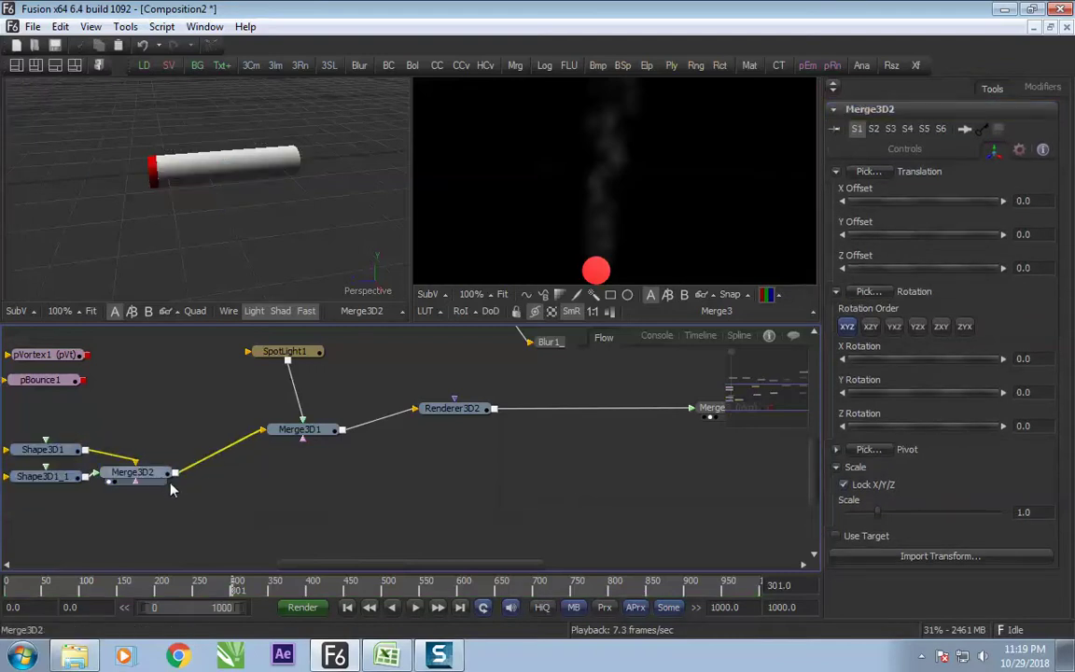
key("ctrl+space")
type("tra")
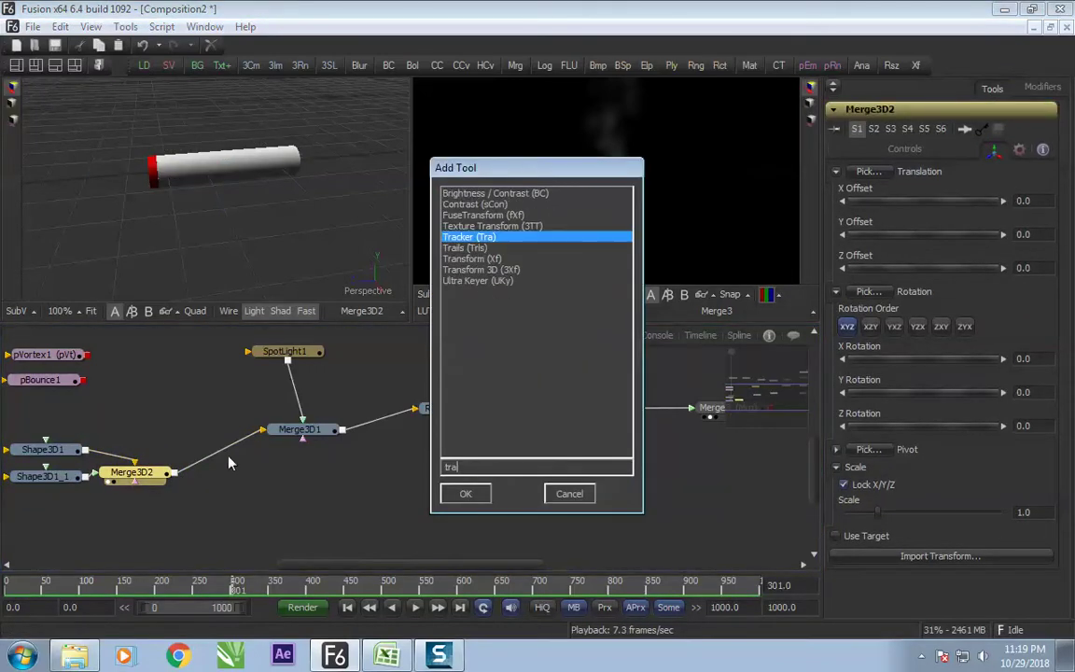
double_click(492, 270)
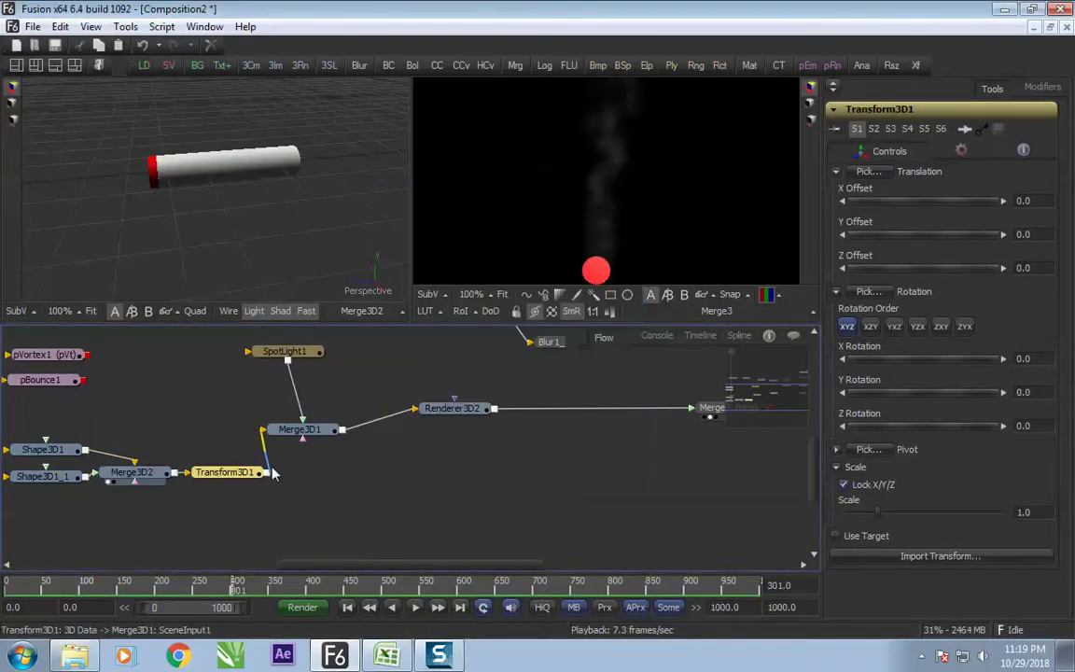
left_click_drag(240, 481, 250, 200)
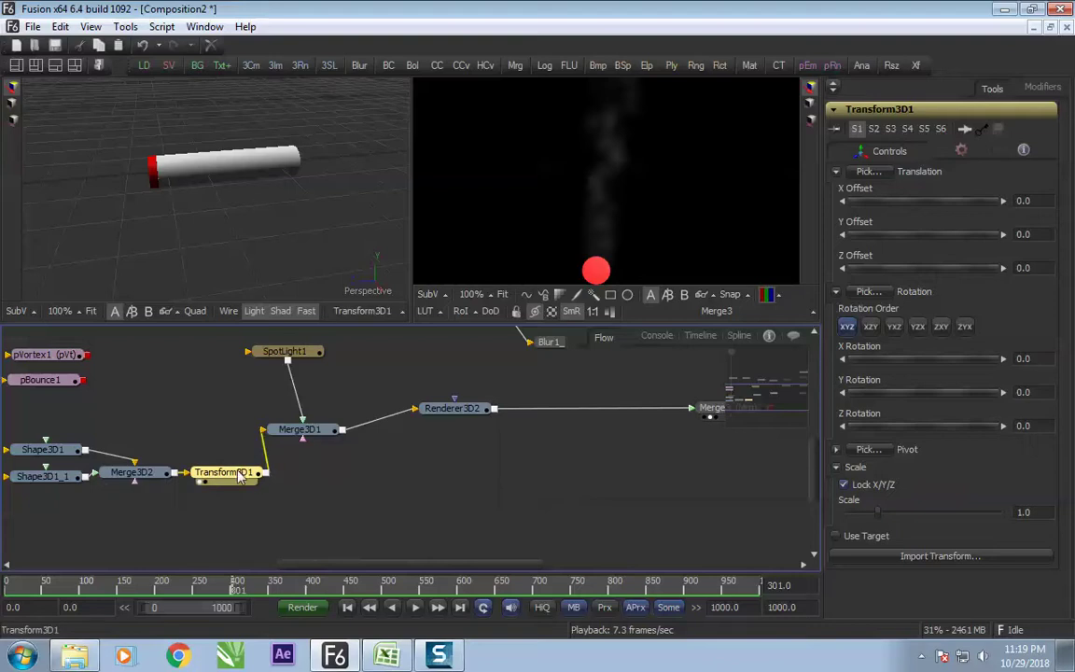
left_click_drag(900, 235, 898, 240)
key("ctrl+z")
left_click_drag(893, 360, 893, 362)
key("ctrl+z")
mouse_move(900, 433)
left_mouse_down()
mouse_move(910, 433)
mouse_move(847, 434)
mouse_move(881, 429)
left_mouse_up()
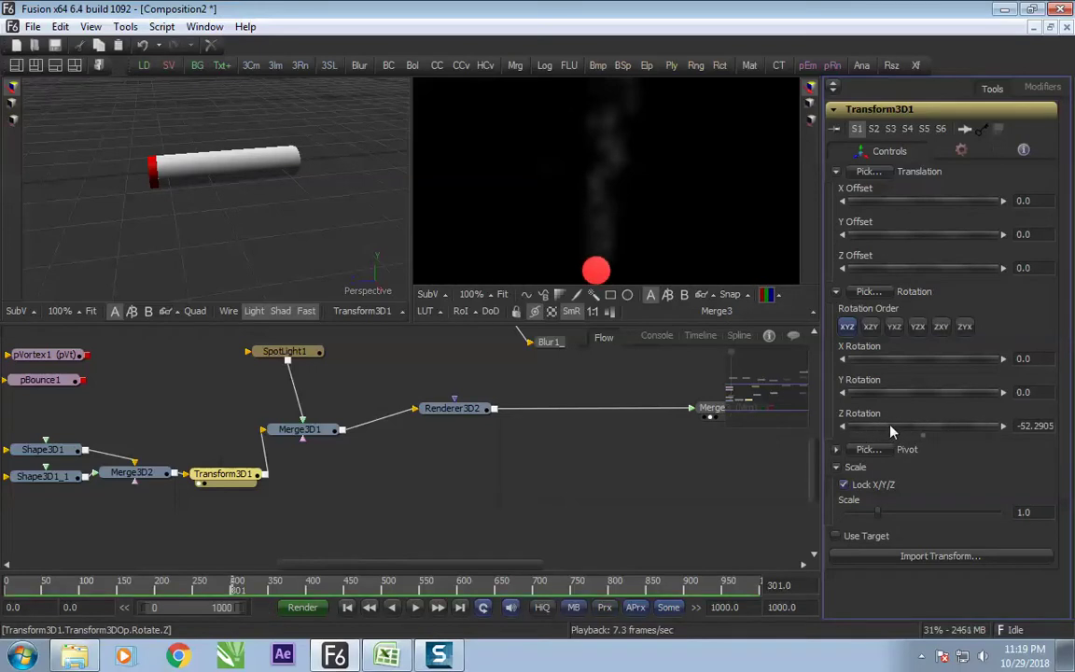
double_click(892, 429)
Set Transform3D1's X Rotation to about 32.18 and its Y Offset to about -1.81
left_click_drag(894, 369, 907, 369)
left_click_drag(261, 177, 264, 329)
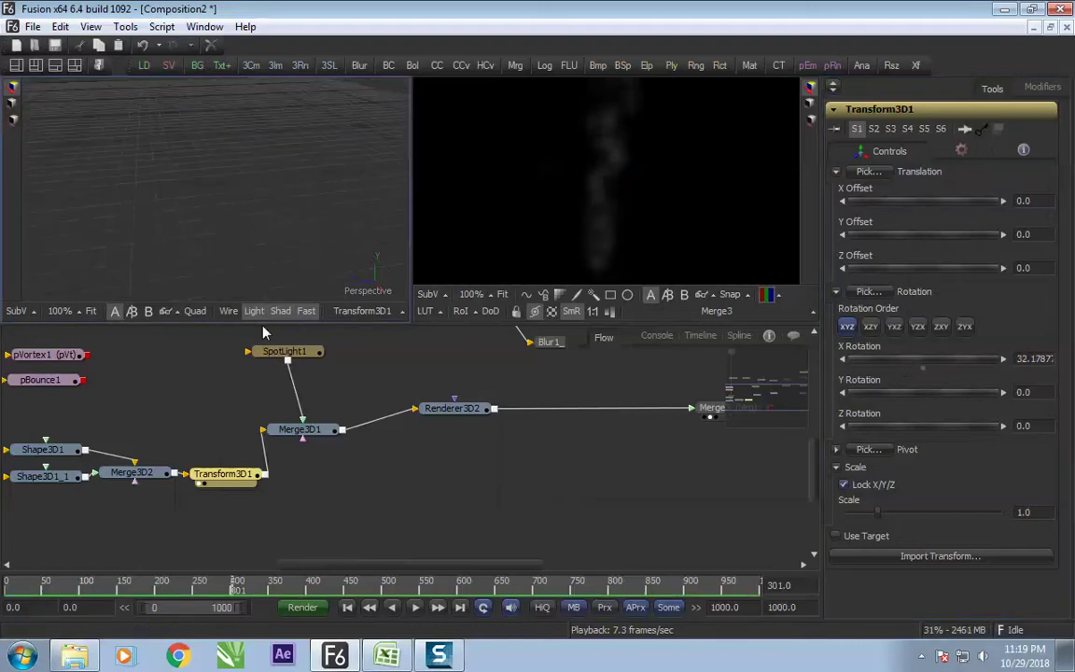
scroll(249, 217, "down", 5)
left_click_drag(240, 209, 283, 256)
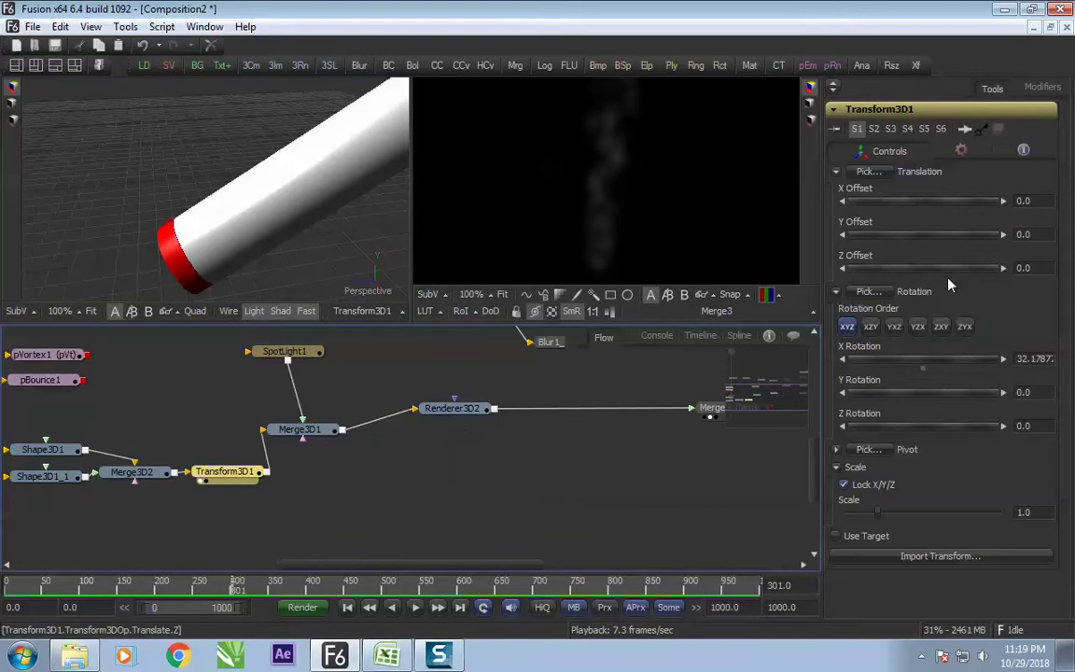
left_click_drag(913, 240, 845, 242)
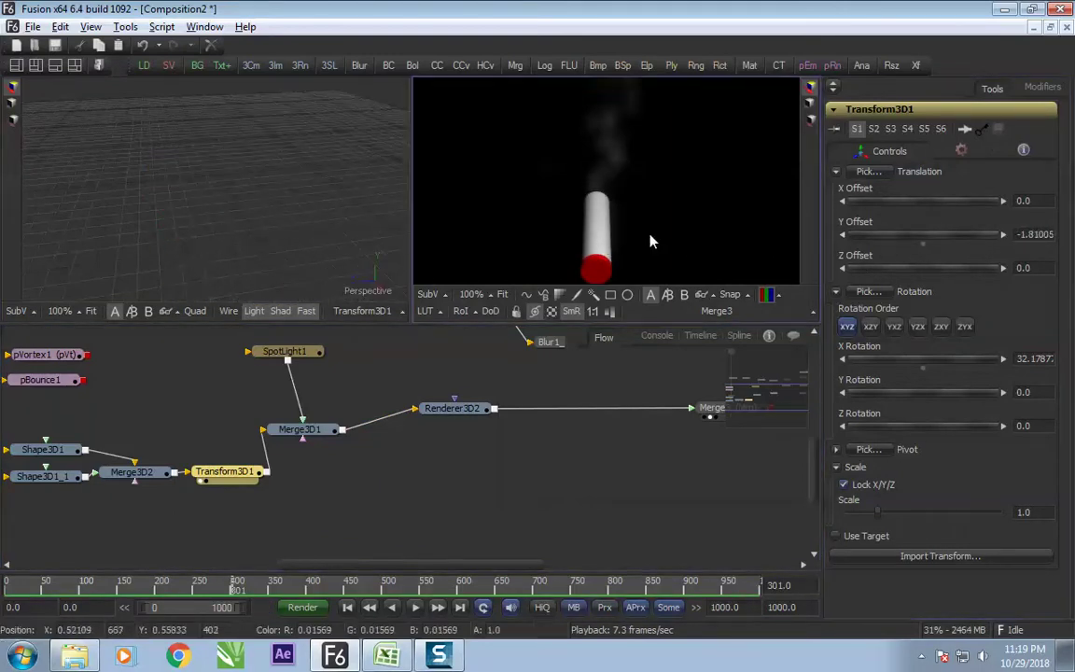
Play the Merge3 composite in a maximized view to check the smoke rising behind the cigarette
key("space")
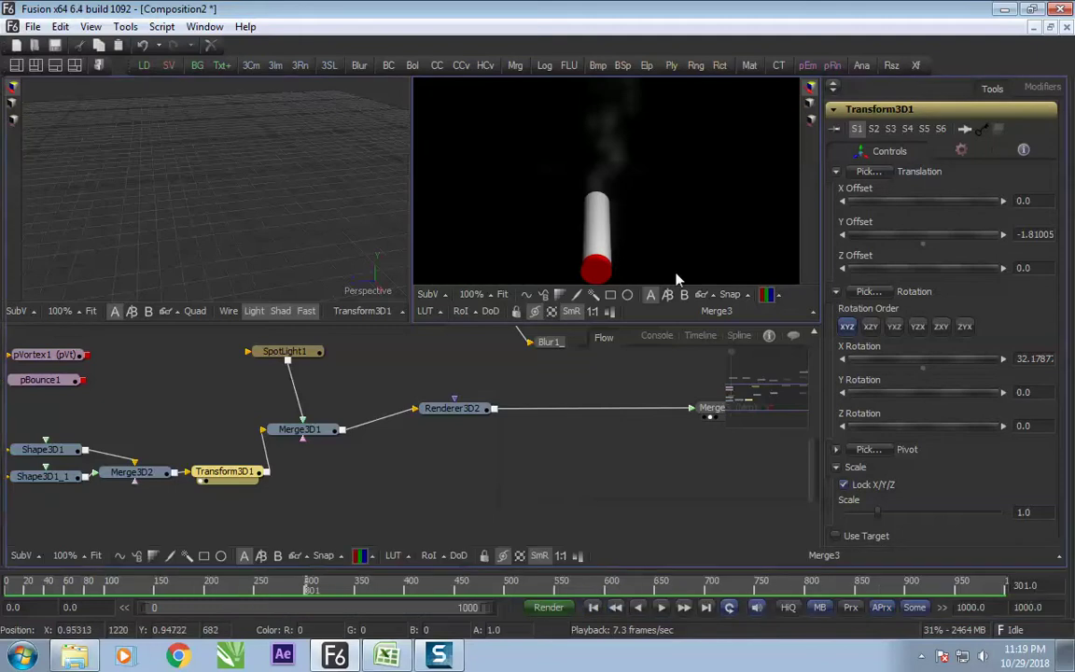
key("F4")
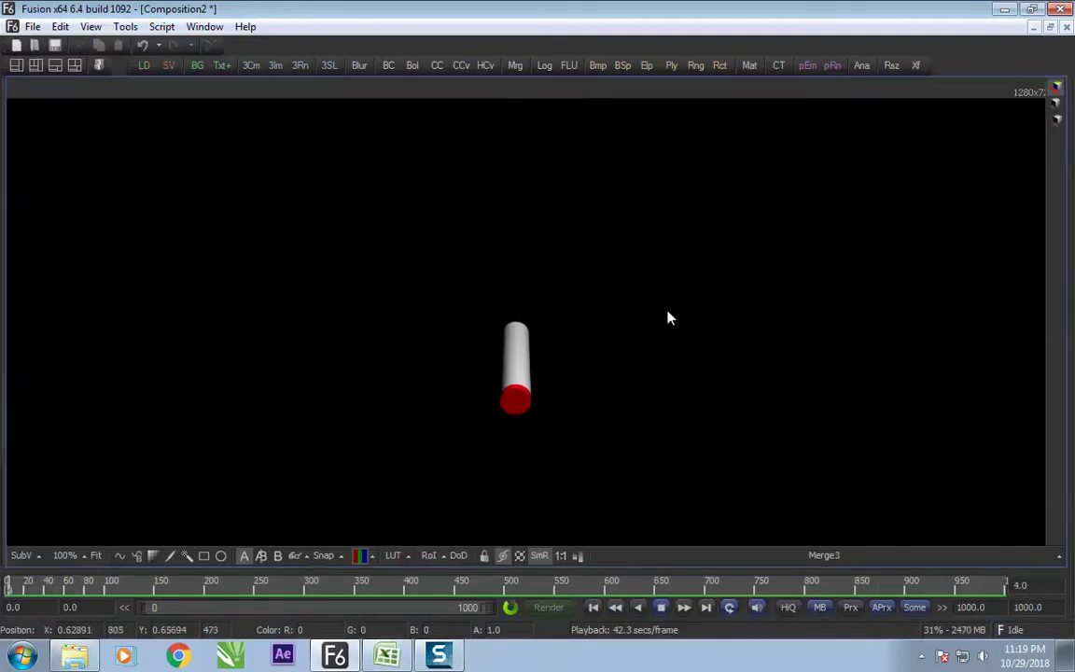
key("space")
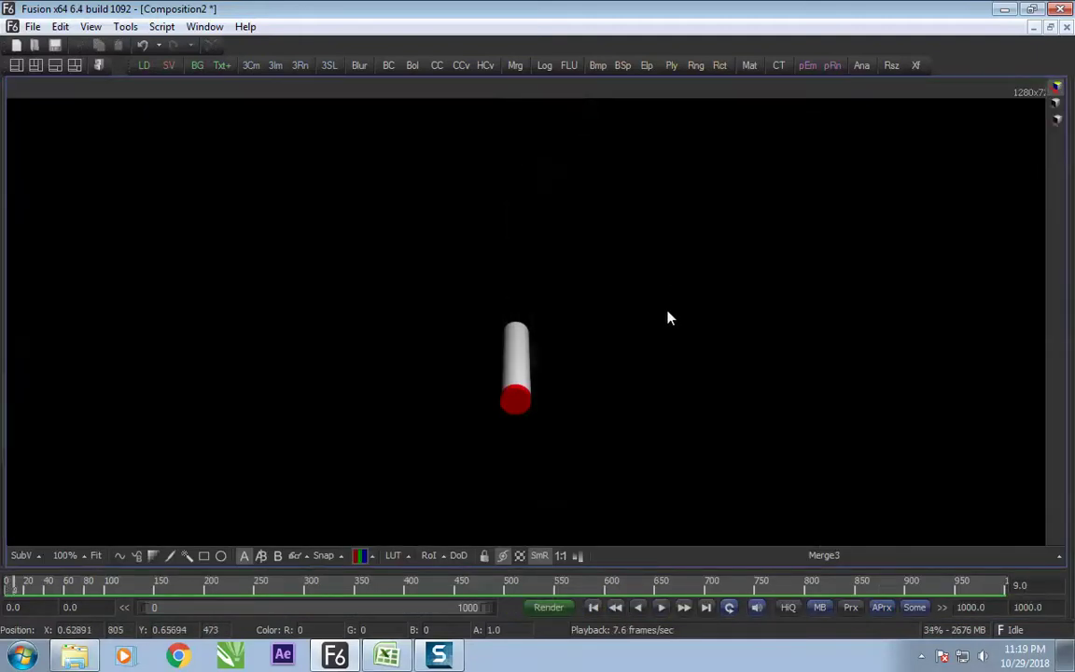
key("space")
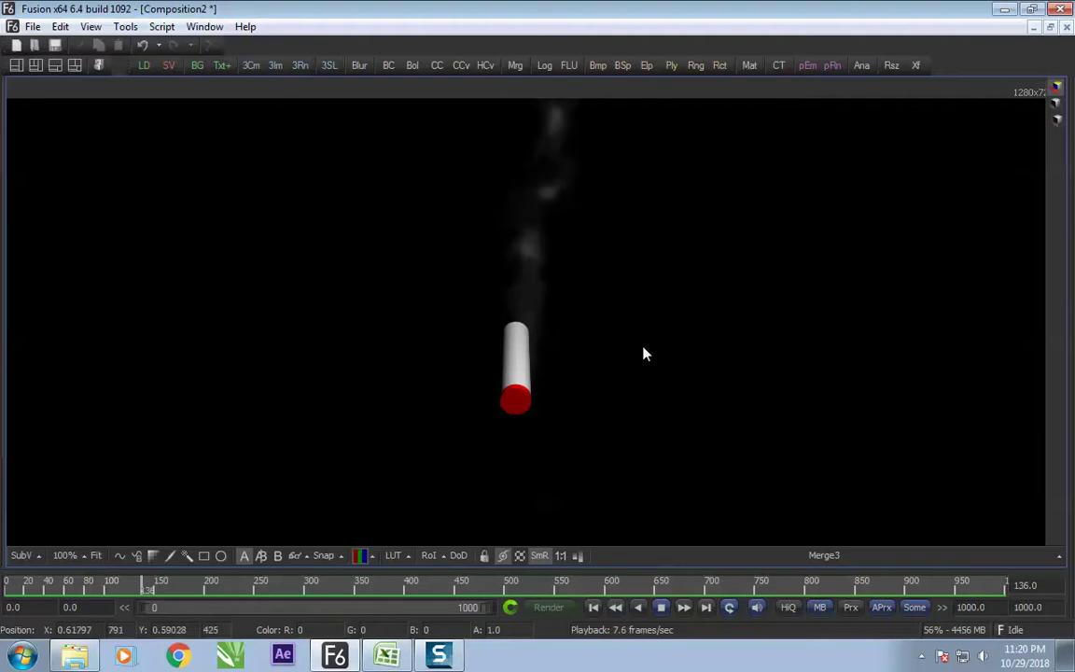
key("F4")
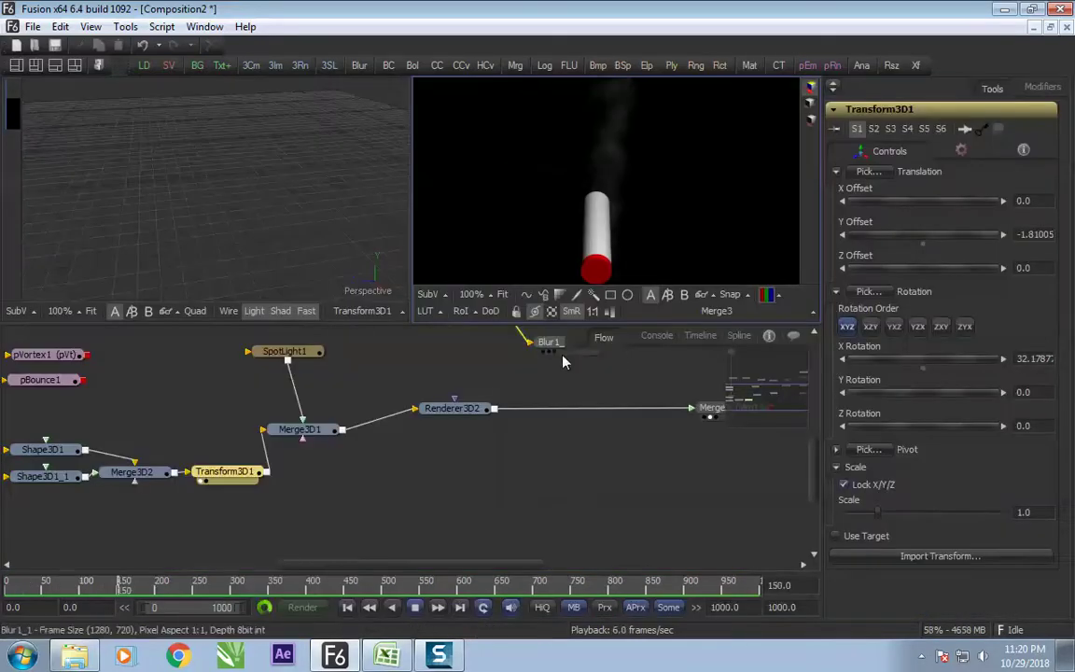
Paste one unconnected copy of pTurbulence1, place it above pVortex1 in the flow, and show pVortex1's settings
left_click_drag(533, 416, 429, 507)
left_click_drag(492, 455, 348, 464)
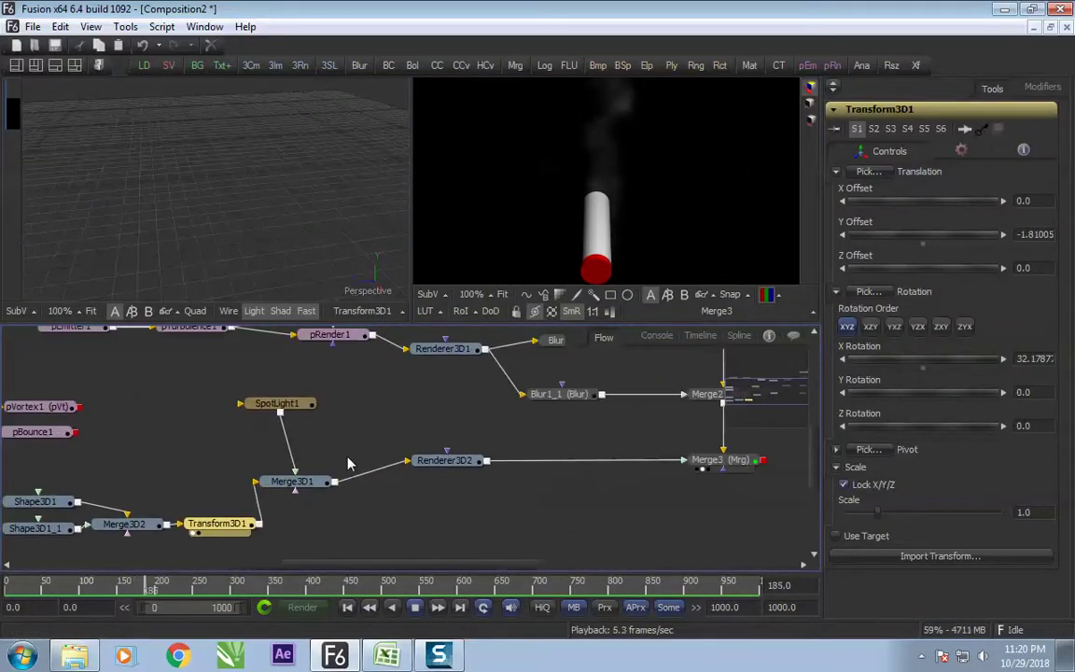
left_click_drag(485, 429, 384, 458)
left_click_drag(436, 428, 498, 482)
left_click_drag(168, 431, 286, 419)
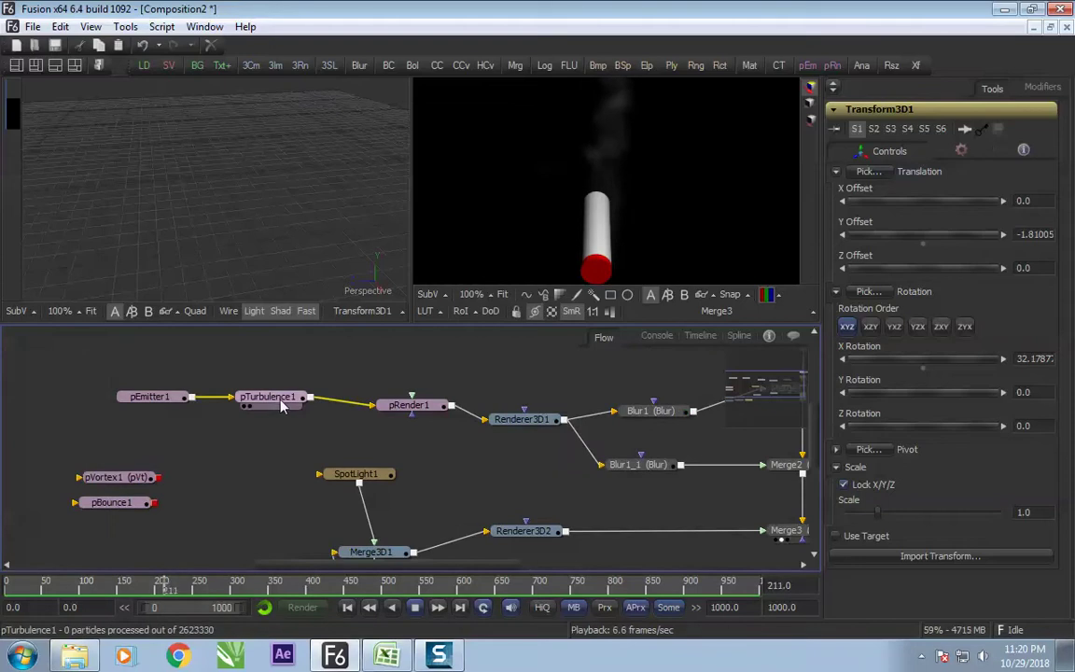
left_click(285, 407)
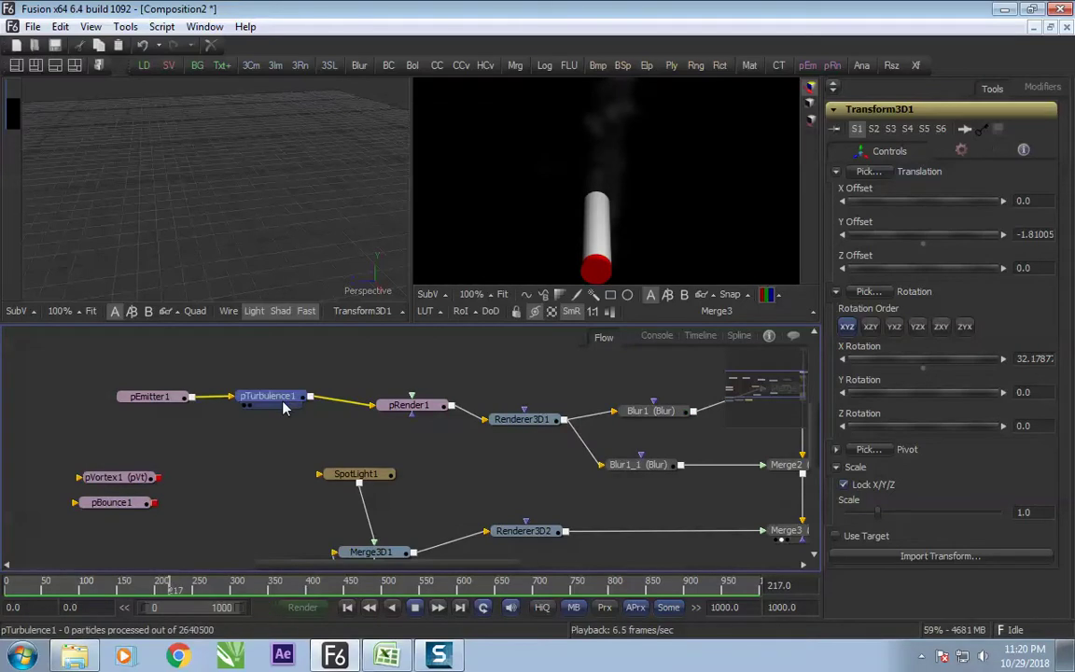
left_click(247, 463)
key("ctrl+v")
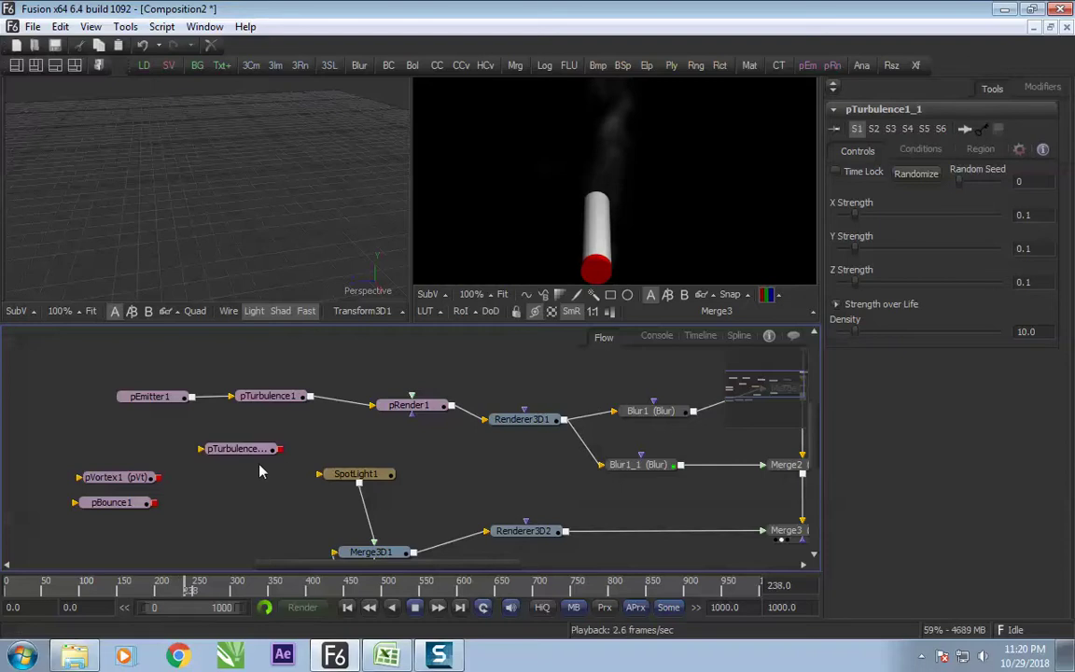
key("ctrl+v")
key("Delete")
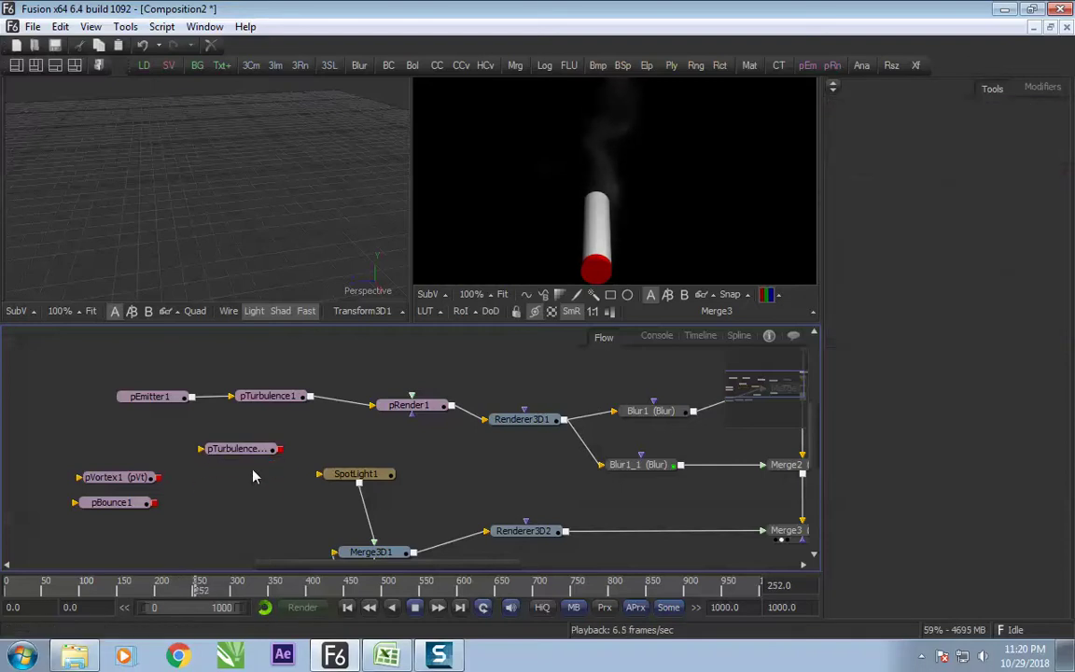
left_click_drag(256, 451, 140, 453)
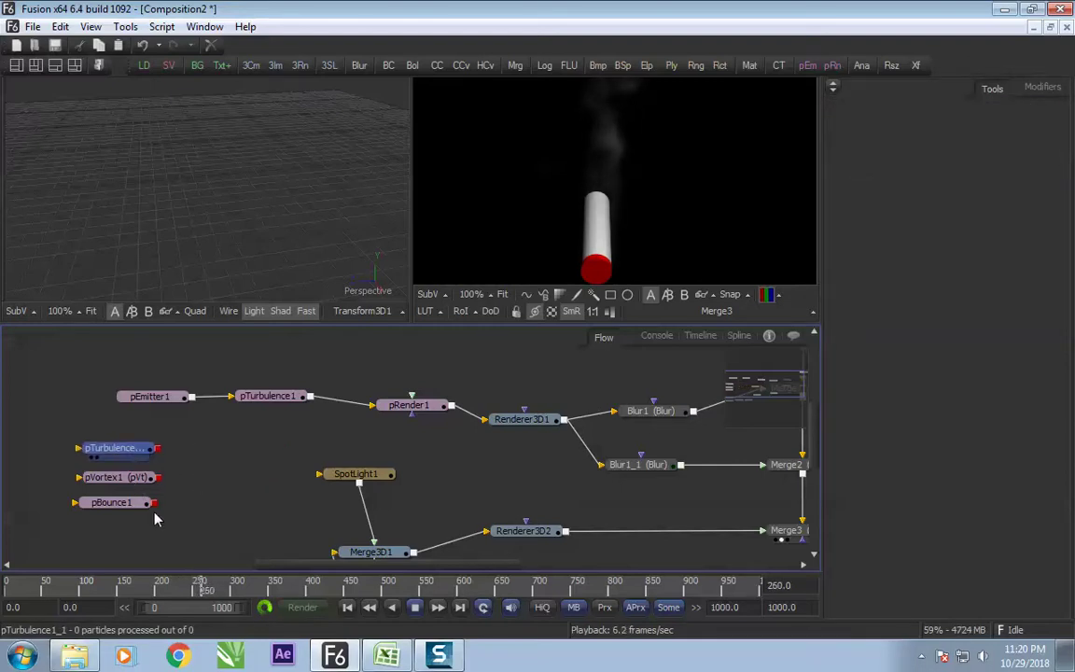
left_click(140, 477)
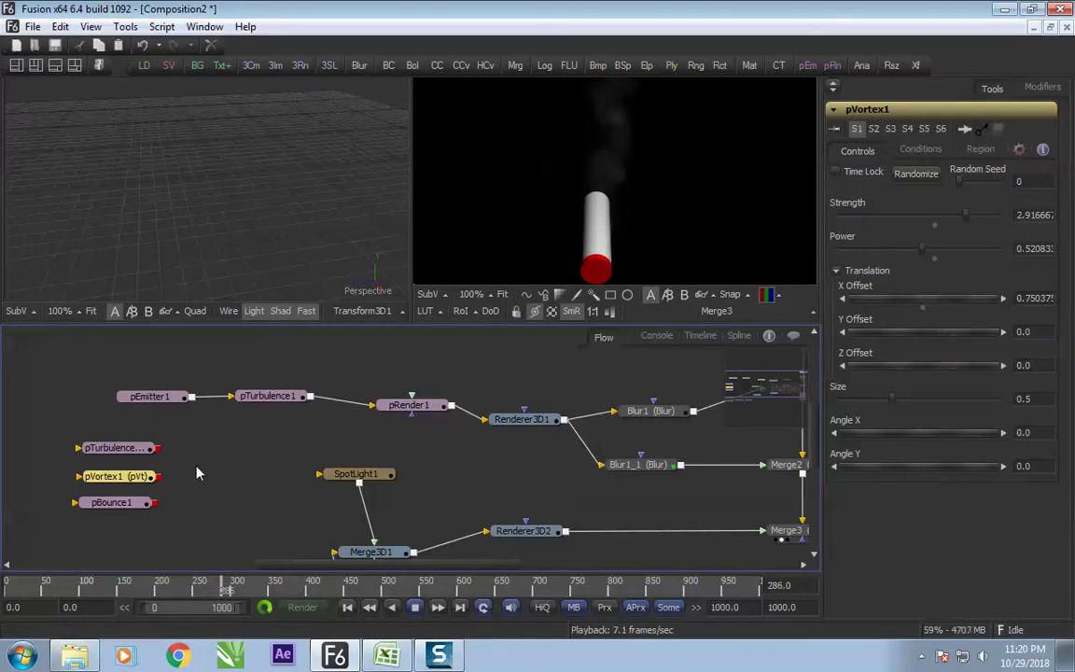
Show the settings of the unconnected pBounce1 node and clear the node selection in the flow
left_click(126, 504)
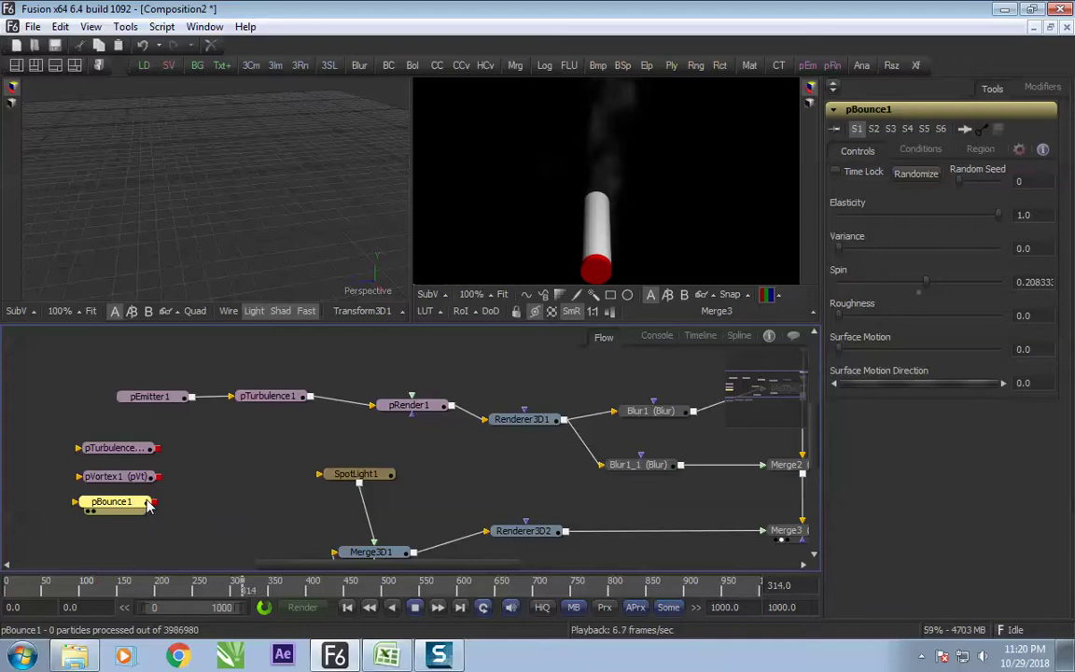
left_click(169, 470)
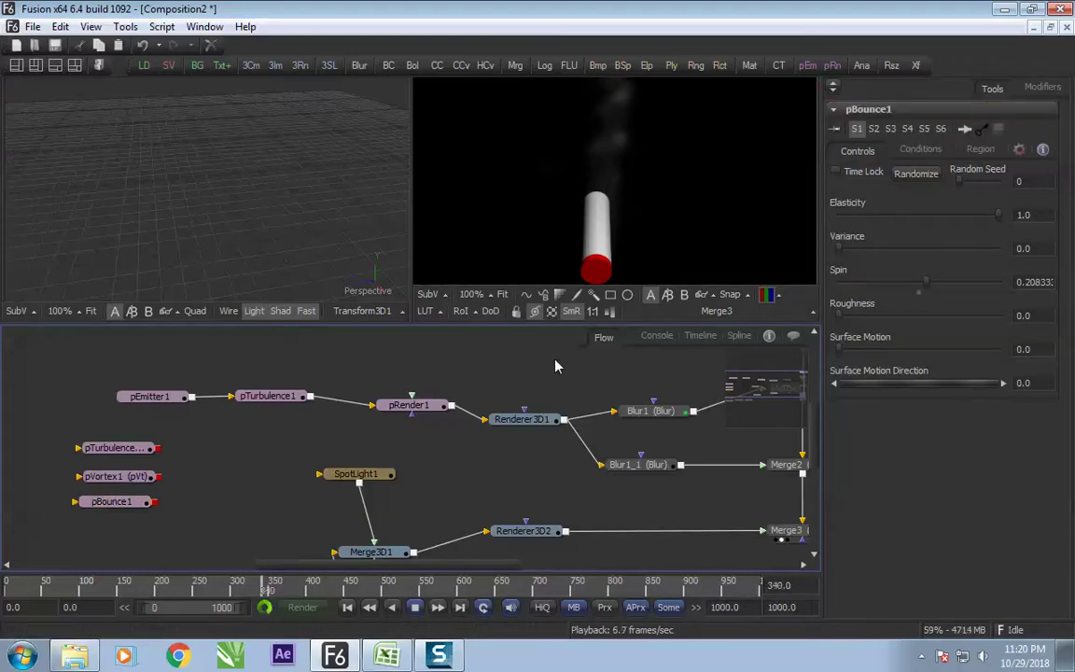
left_click_drag(698, 390, 406, 407)
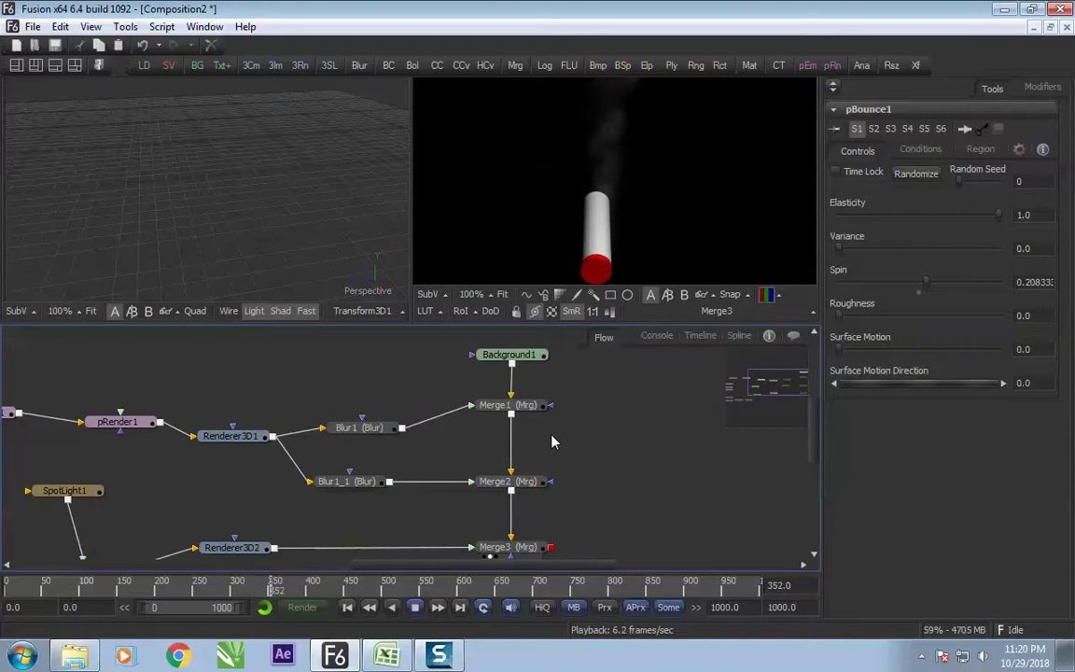
Check the playing Merge3 smoke and cigarette composite in a maximized view and return to the normal layout
left_click(479, 212)
key("F4")
key("F4")
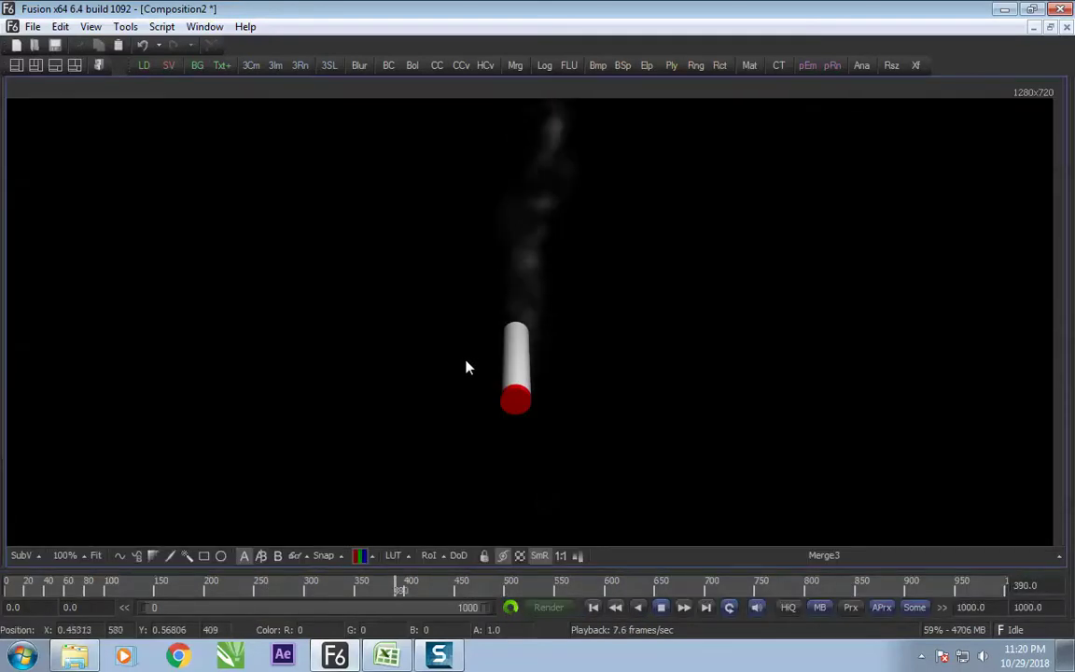
key("F4")
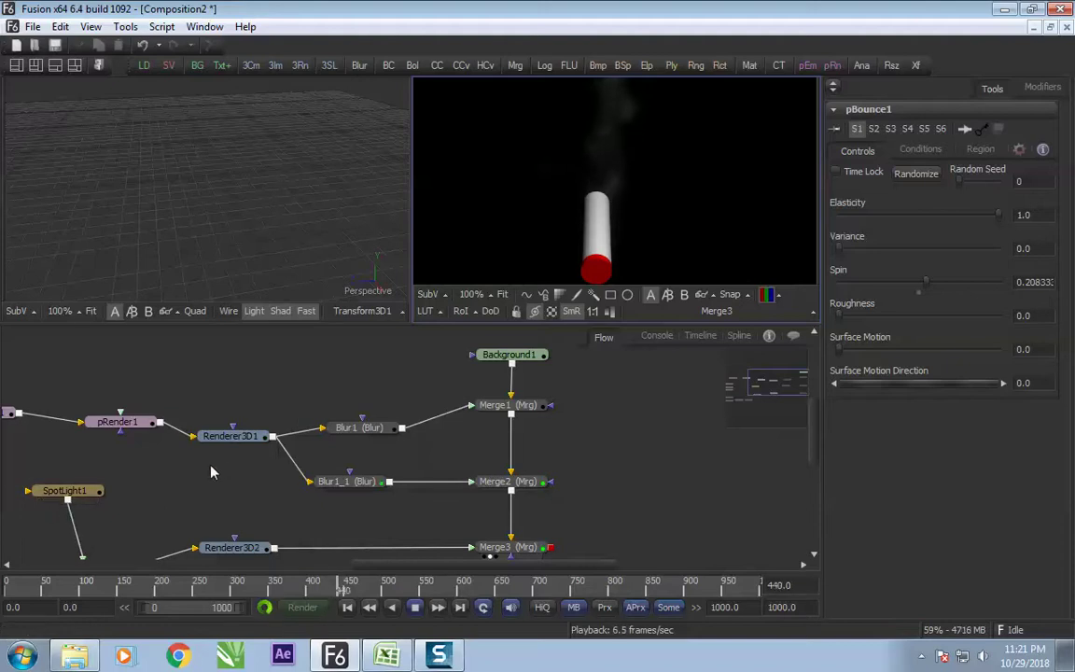
Examine the node flow from pTurbulence1 and SpotLight1 through the 3D renderers and blurs to the chain of merges ending in Merge3
left_click_drag(283, 490, 391, 443)
left_click_drag(475, 474, 330, 506)
left_click_drag(432, 464, 376, 442)
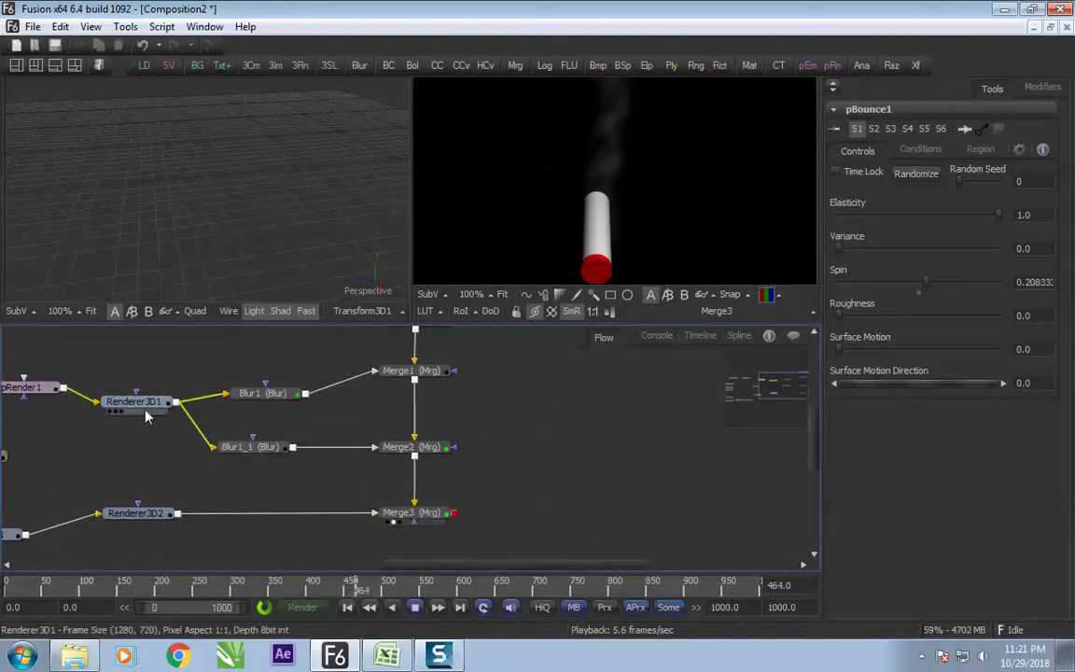
left_click_drag(126, 445, 372, 453)
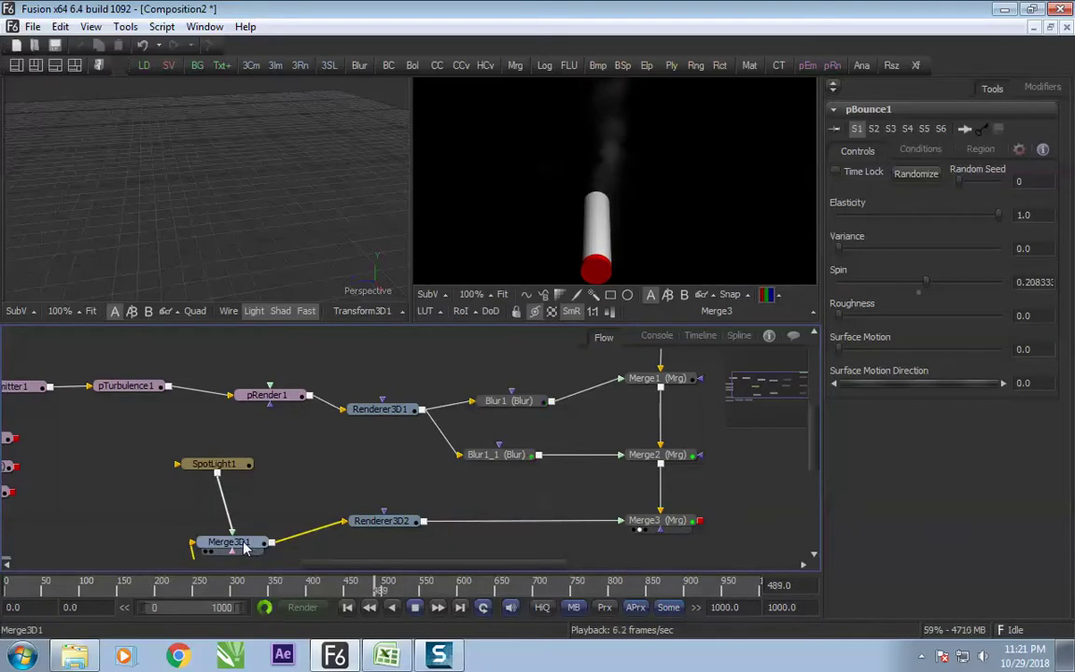
scroll(366, 415, "right", 1)
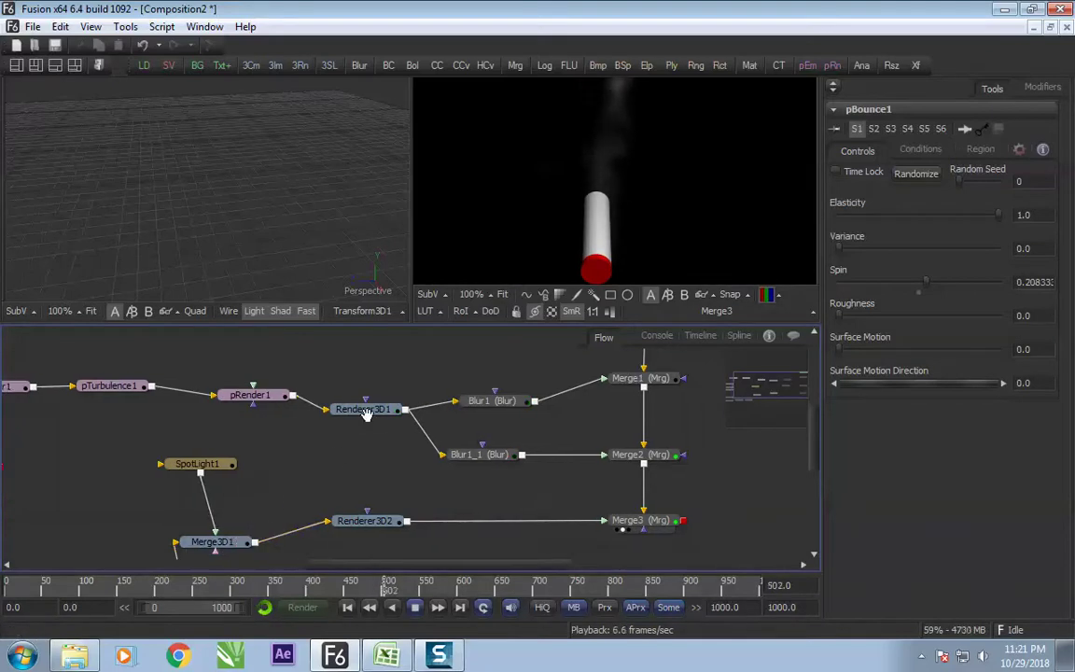
scroll(367, 416, "right", 2)
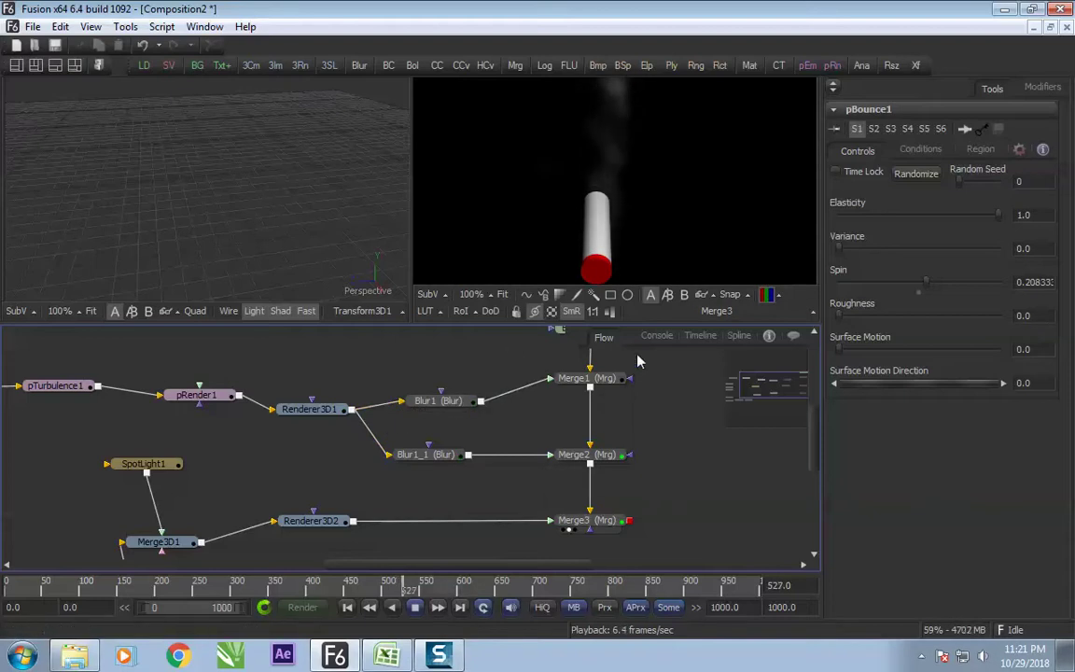
left_click_drag(635, 418, 527, 429)
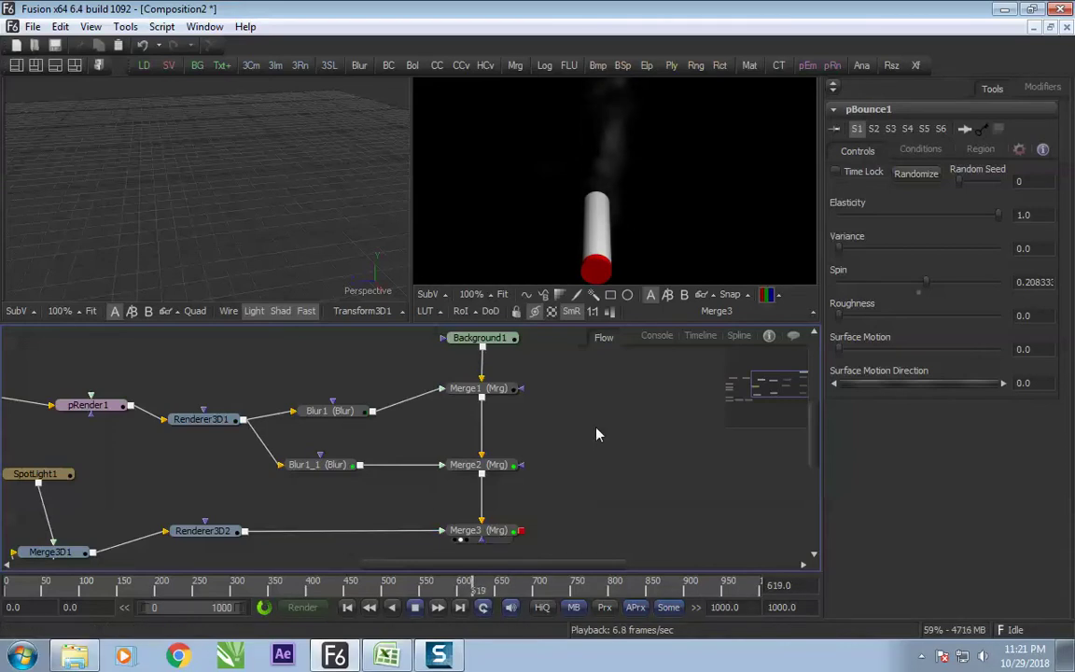
left_click_drag(598, 434, 431, 416)
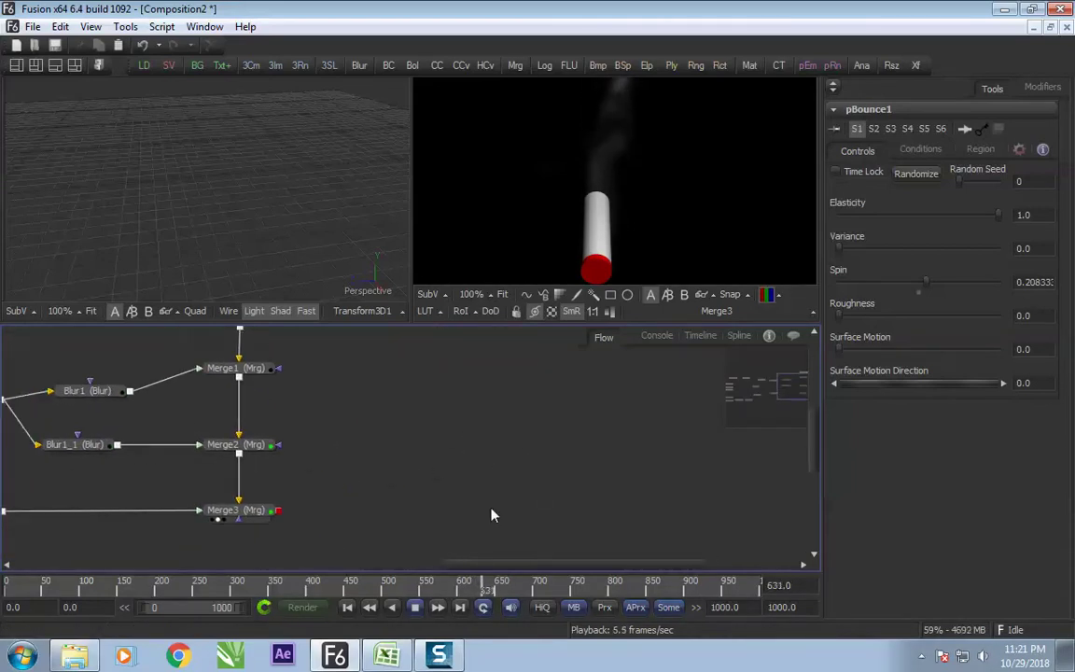